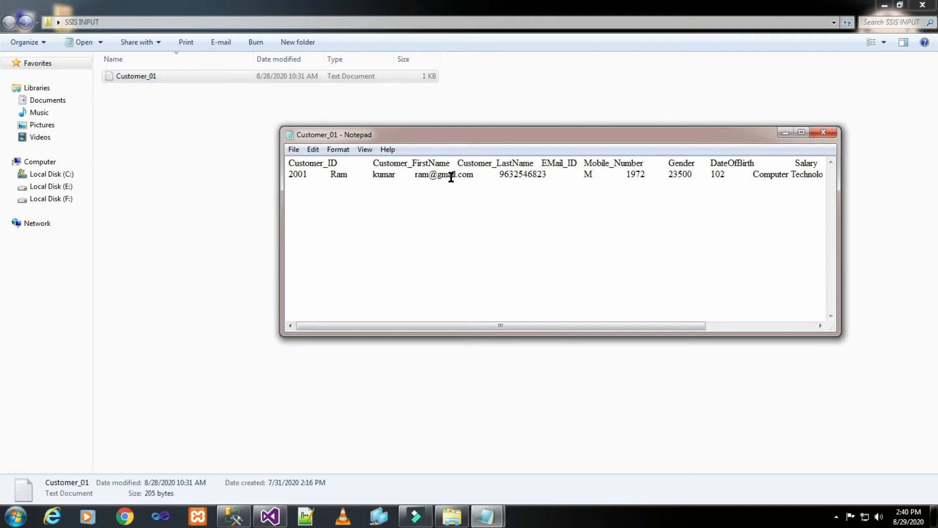
Step: Review the Insert, Update and Delete statements for dbo.Customer_01, dbo.Customer_02 and dbo.Customer_03 in the Test text file
{"action": "mouse_move", "coordinate": [483, 510]}
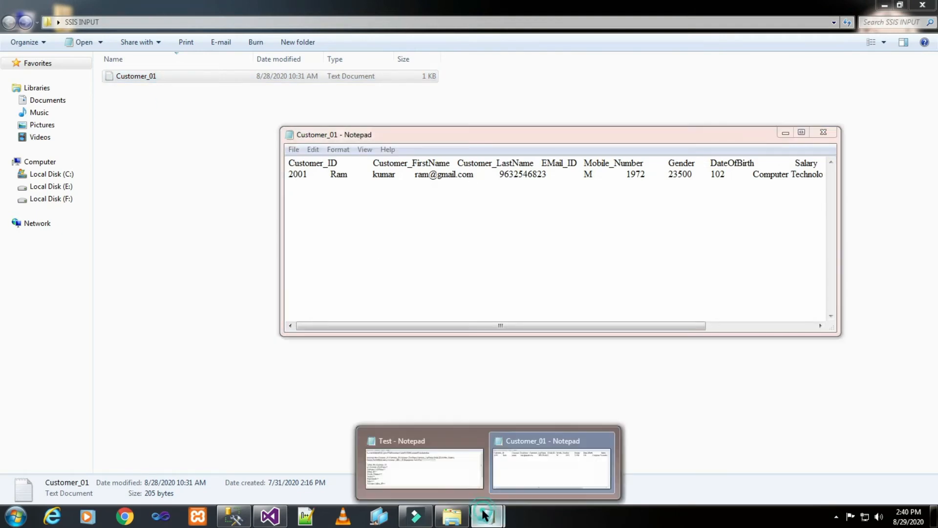
{"action": "left_click", "coordinate": [435, 484]}
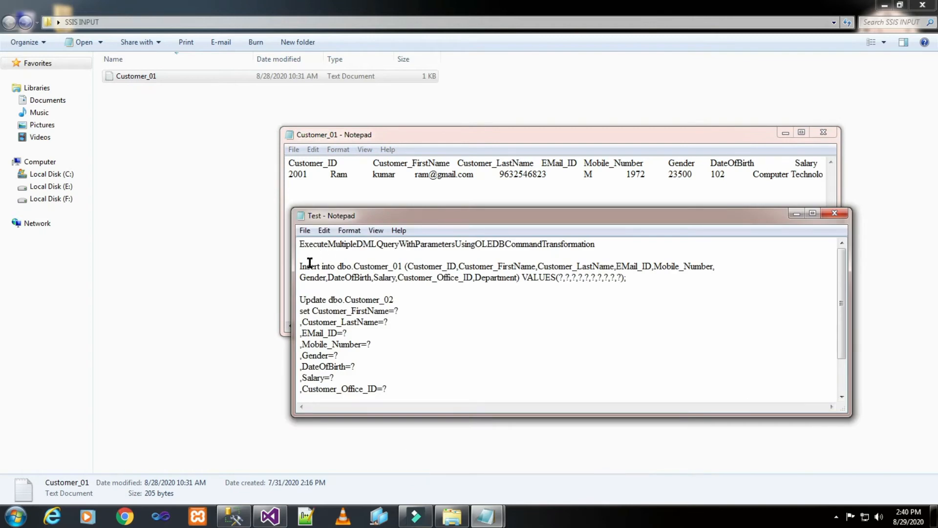
{"action": "left_click_drag", "start_coordinate": [300, 267], "coordinate": [500, 291]}
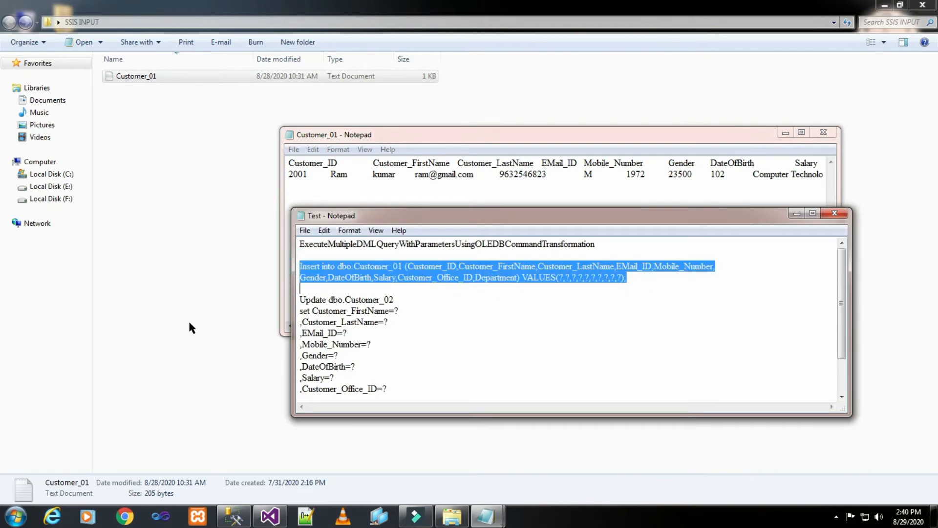
{"action": "left_click_drag", "start_coordinate": [300, 299], "coordinate": [445, 369]}
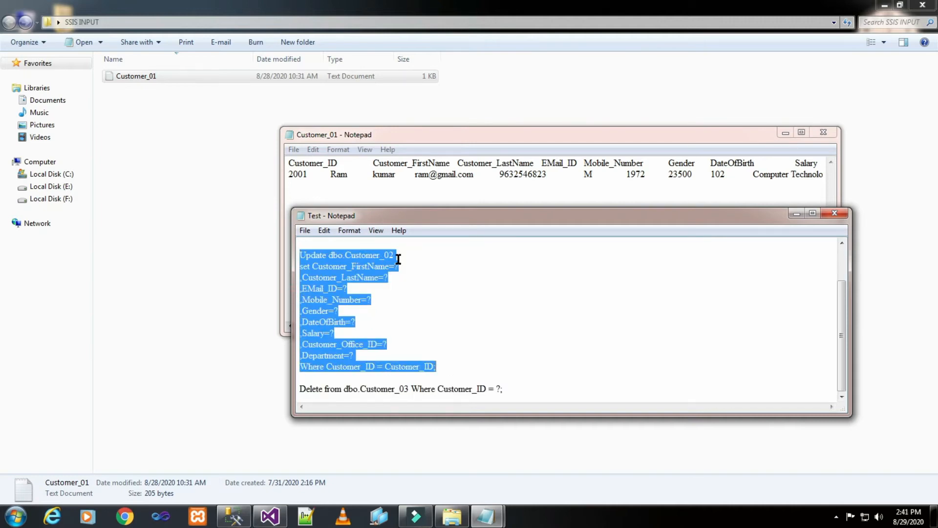
{"action": "left_click_drag", "start_coordinate": [301, 388], "coordinate": [506, 390]}
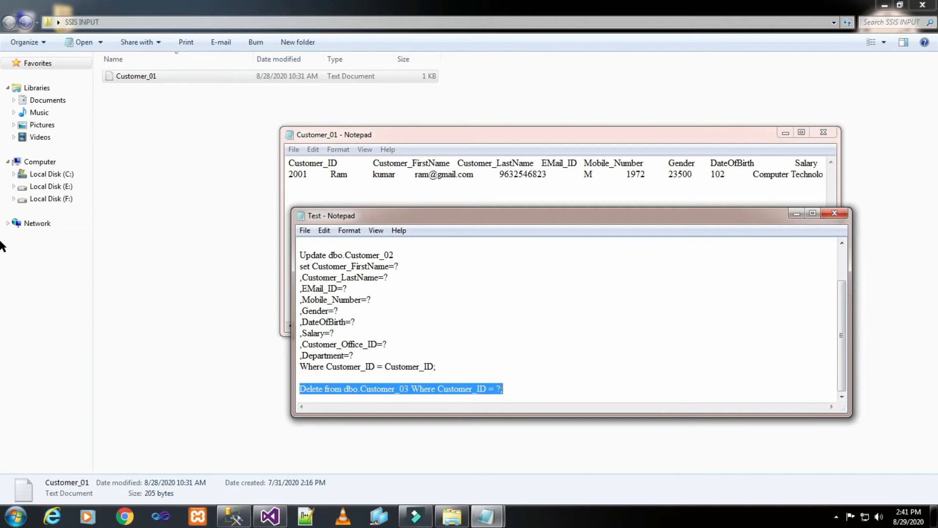
{"action": "left_click", "coordinate": [209, 272]}
Step: Switch to SQL Server Management Studio and run the SELECT queries on Customer_01, Customer_02 and Customer_03 to check their current rows
{"action": "left_click", "coordinate": [234, 516]}
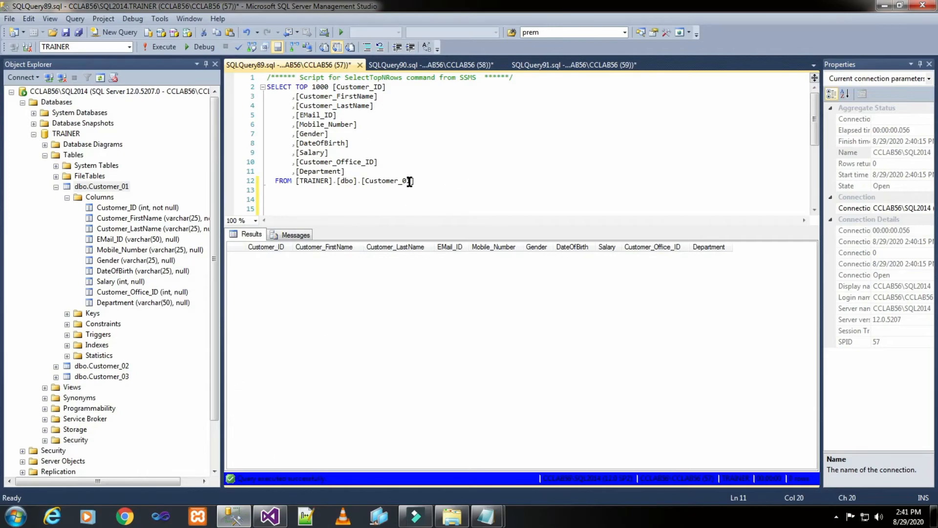
{"action": "left_click", "coordinate": [166, 47]}
{"action": "left_click", "coordinate": [421, 65]}
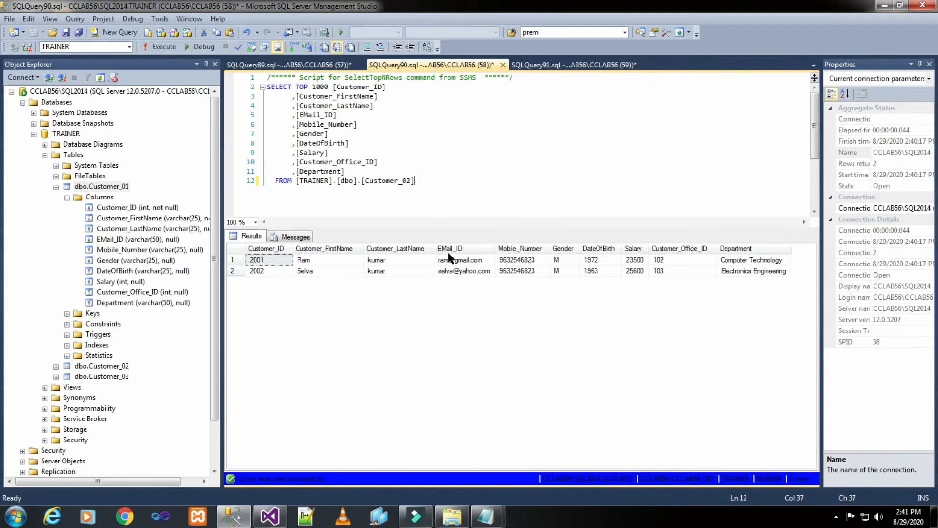
{"action": "left_click", "coordinate": [162, 47]}
{"action": "left_click", "coordinate": [533, 66]}
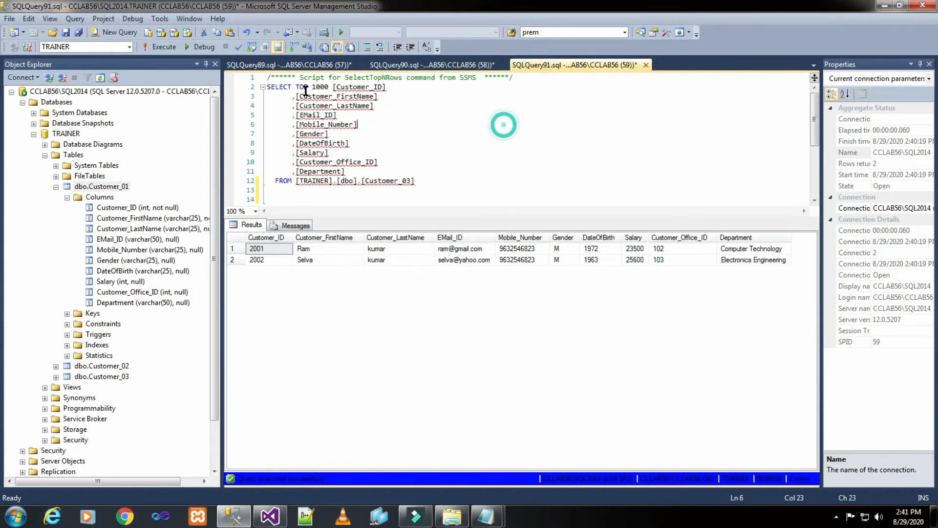
{"action": "left_click", "coordinate": [159, 46]}
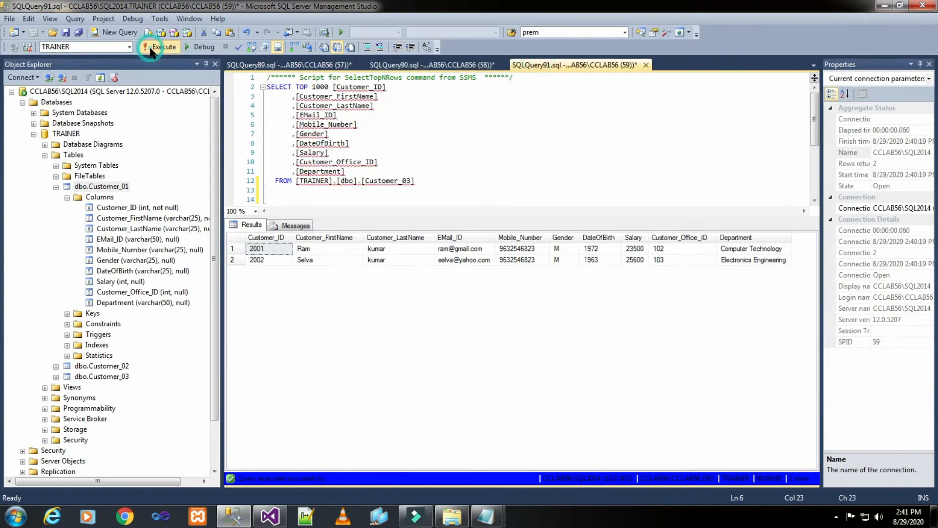
{"action": "left_click", "coordinate": [305, 251]}
{"action": "left_click", "coordinate": [271, 245]}
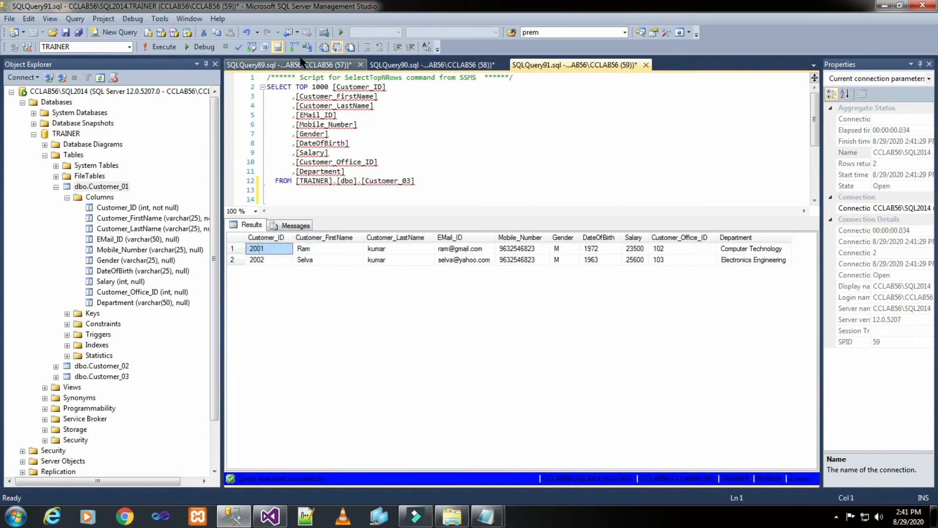
{"action": "left_click", "coordinate": [272, 66]}
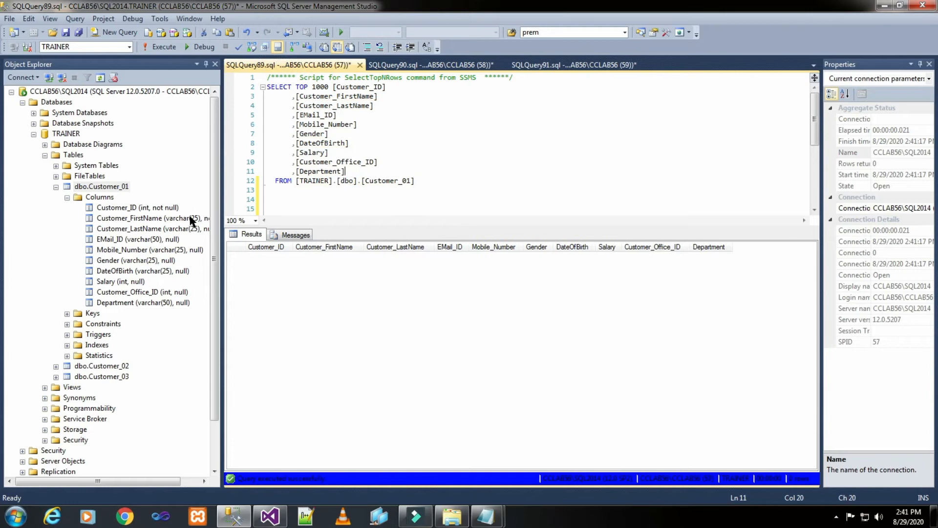
Step: Switch to the Test text file in Notepad and review its title line, including the part naming the OLE DB Command transformation
{"action": "left_click", "coordinate": [487, 521]}
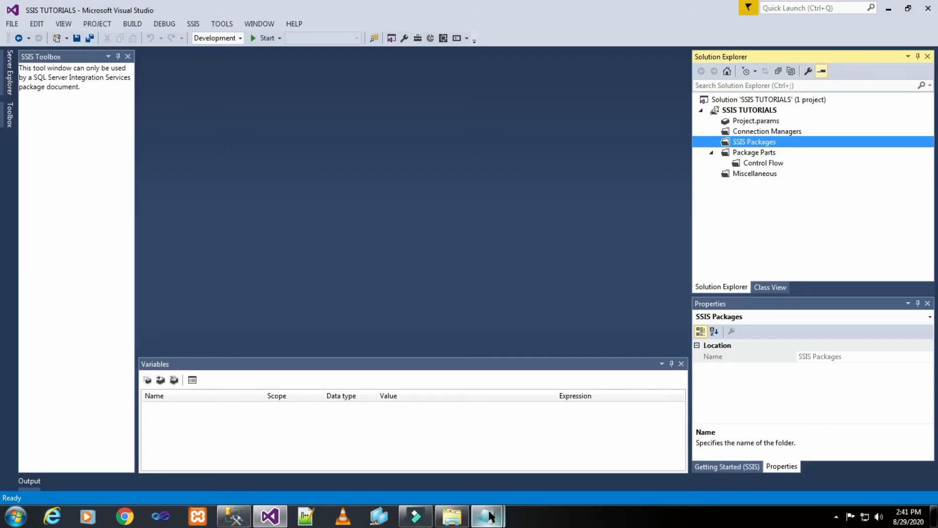
{"action": "mouse_move", "coordinate": [488, 515]}
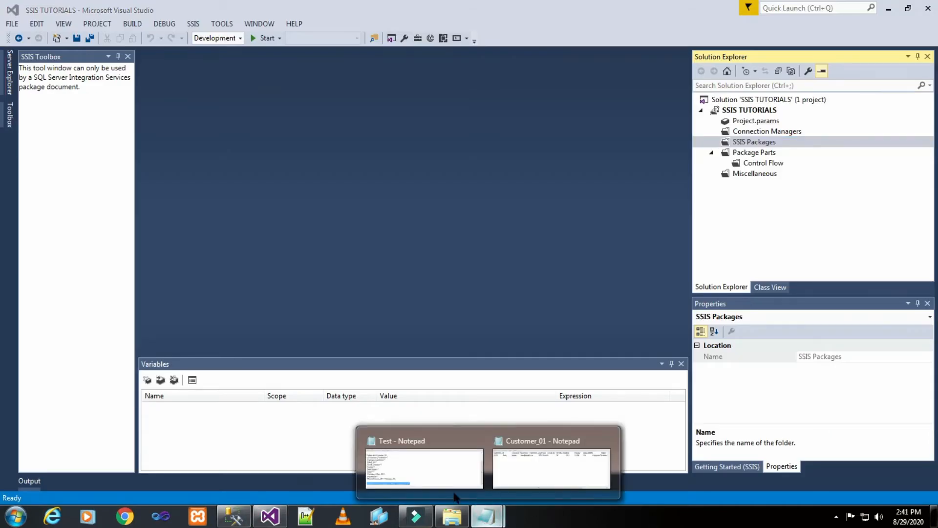
{"action": "left_click", "coordinate": [446, 469]}
{"action": "scroll", "coordinate": [508, 364], "scroll_direction": "up", "scroll_amount": 2}
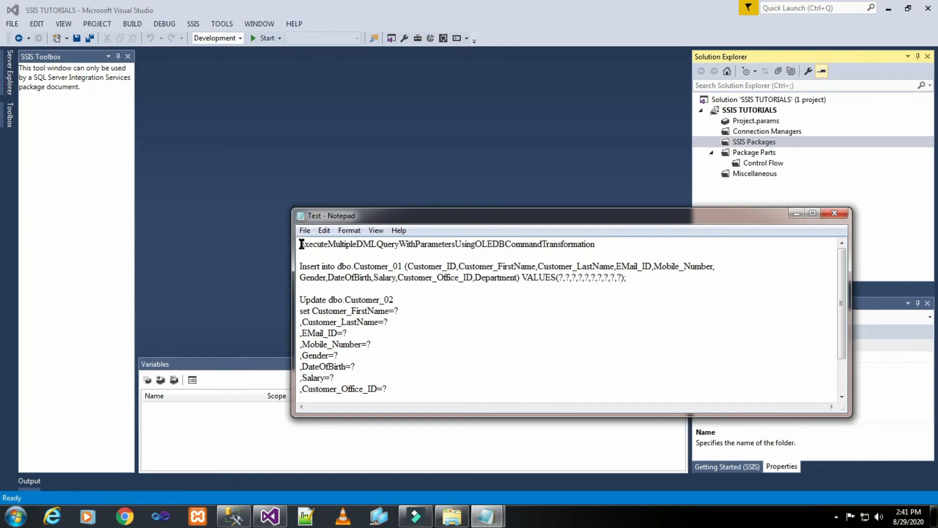
{"action": "left_click_drag", "start_coordinate": [300, 244], "coordinate": [456, 245]}
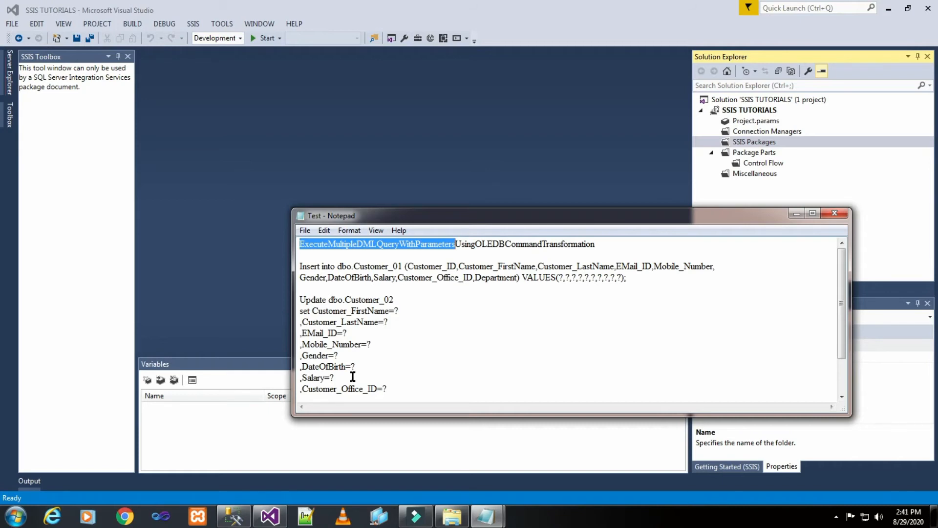
{"action": "left_click", "coordinate": [477, 246]}
{"action": "double_click", "coordinate": [477, 245]}
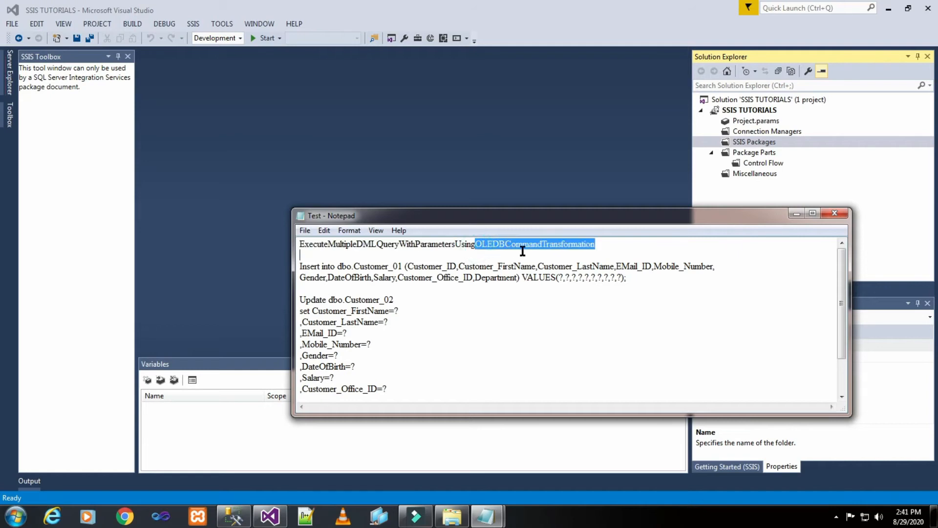
{"action": "left_click", "coordinate": [428, 256]}
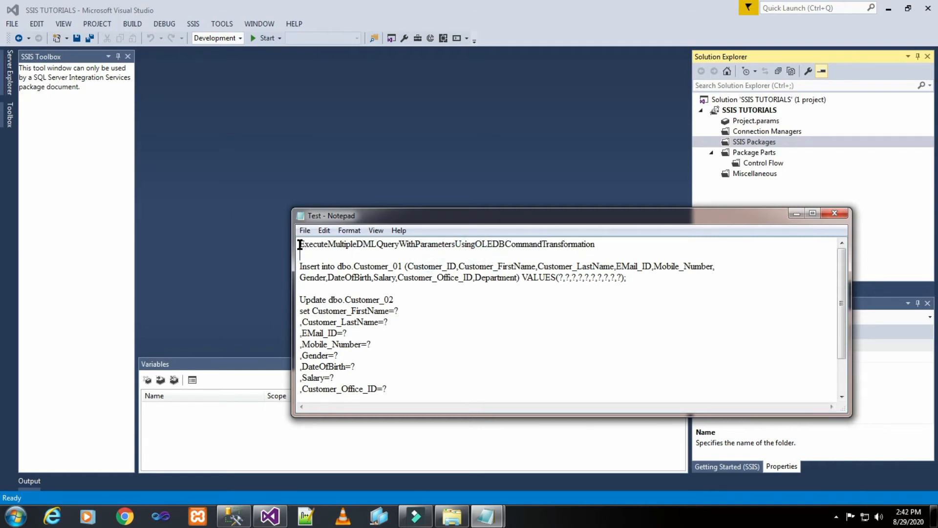
Step: Copy the title ExecuteMultipleDMLQueryWithParametersUsingOLEDBCommandTransformation from the Test file and return to Visual Studio
{"action": "left_click_drag", "start_coordinate": [300, 245], "coordinate": [537, 253]}
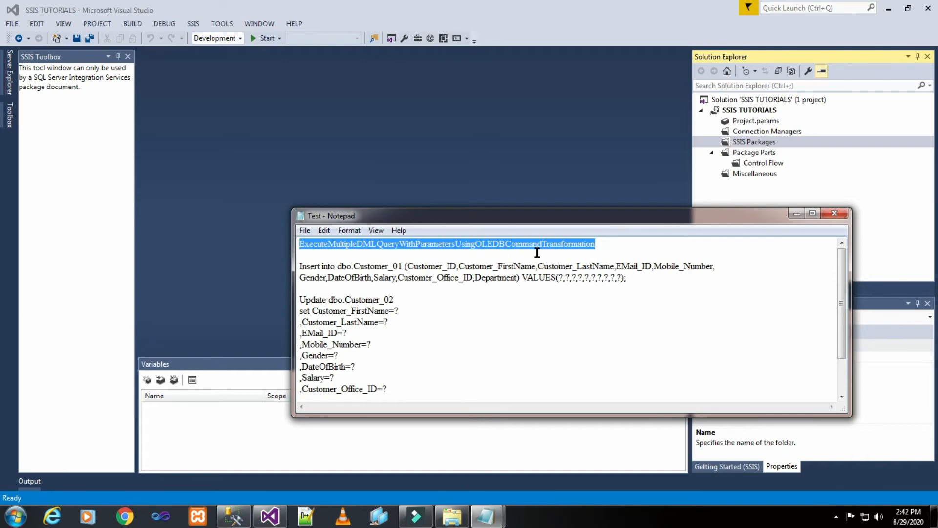
{"action": "right_click", "coordinate": [537, 246]}
{"action": "left_click", "coordinate": [561, 286]}
{"action": "left_click", "coordinate": [495, 164]}
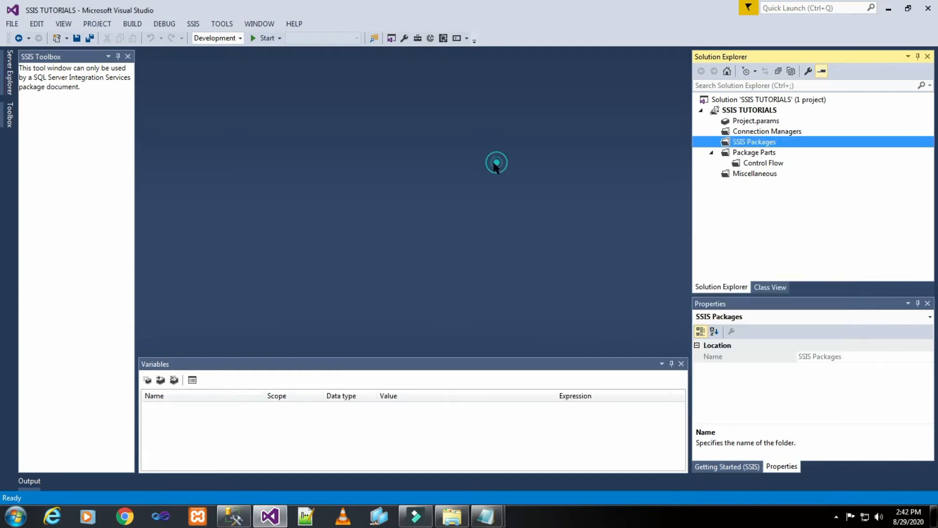
Step: Create a new SSIS package and rename it ExecuteMultipleDMLQueryWithParametersUsingOLEDBCommandTransformation, keeping the .dtsx extension
{"action": "right_click", "coordinate": [744, 142]}
{"action": "left_click", "coordinate": [756, 147]}
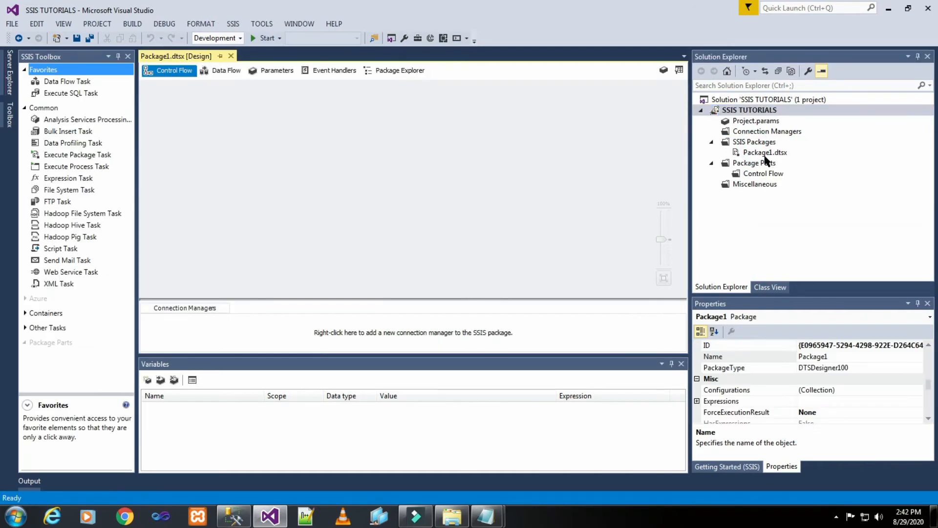
{"action": "left_click", "coordinate": [765, 155]}
{"action": "right_click", "coordinate": [764, 154]}
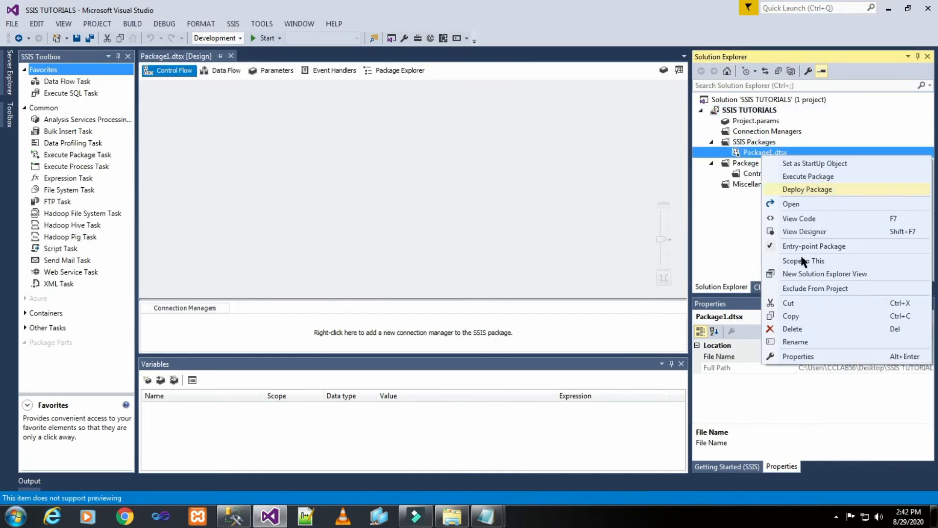
{"action": "left_click", "coordinate": [796, 342]}
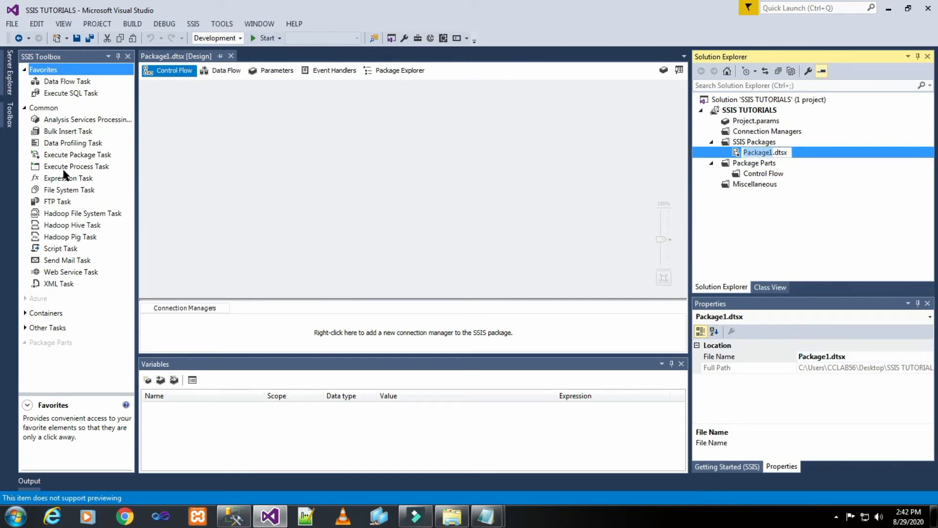
{"action": "right_click", "coordinate": [756, 157]}
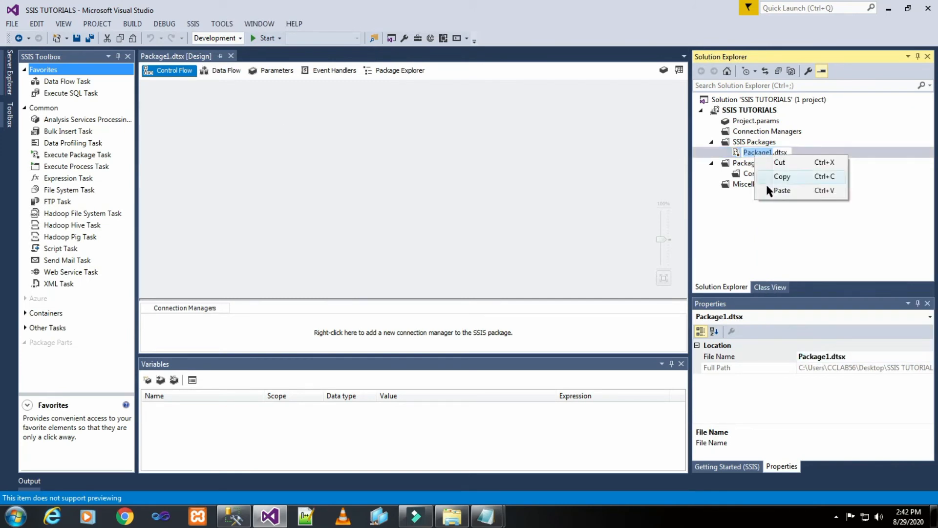
{"action": "left_click", "coordinate": [779, 189]}
{"action": "left_click", "coordinate": [222, 167]}
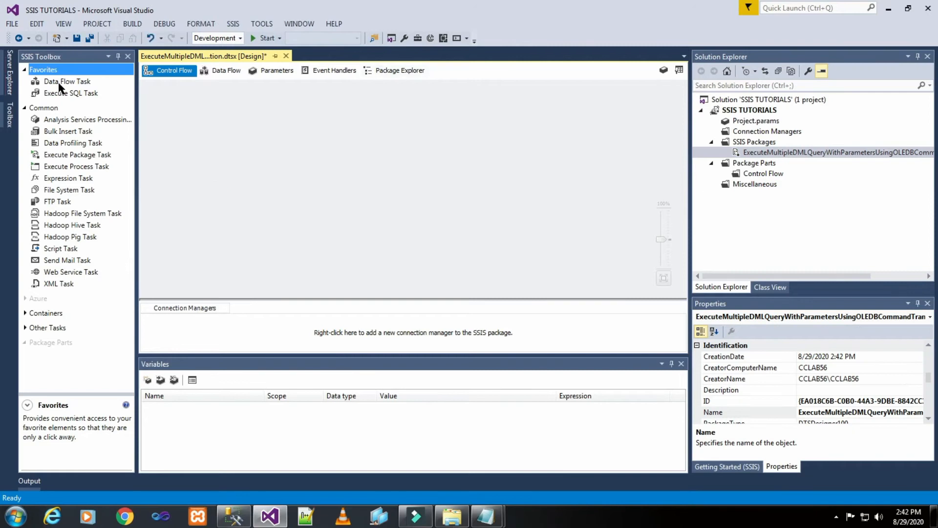
Step: Add a Data Flow Task to the package's control flow and open it for editing
{"action": "left_click_drag", "start_coordinate": [58, 84], "coordinate": [286, 129]}
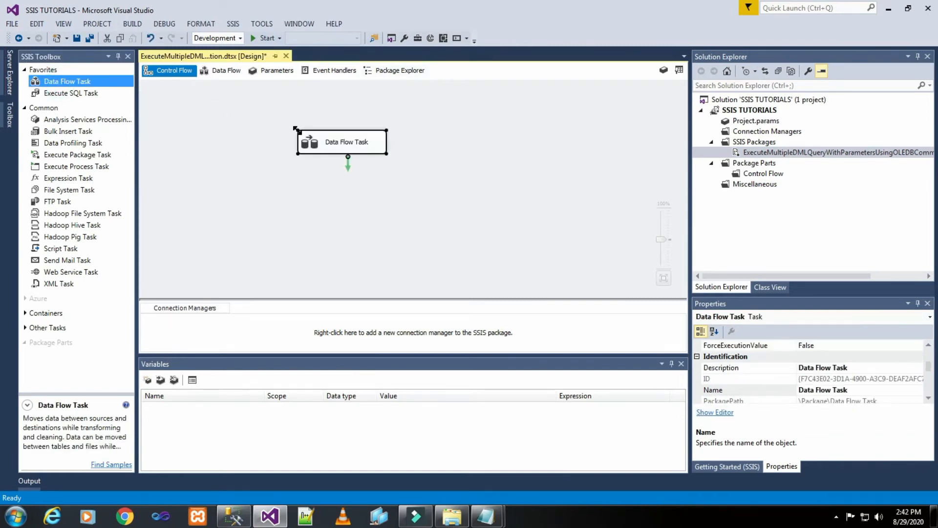
{"action": "left_click", "coordinate": [479, 157]}
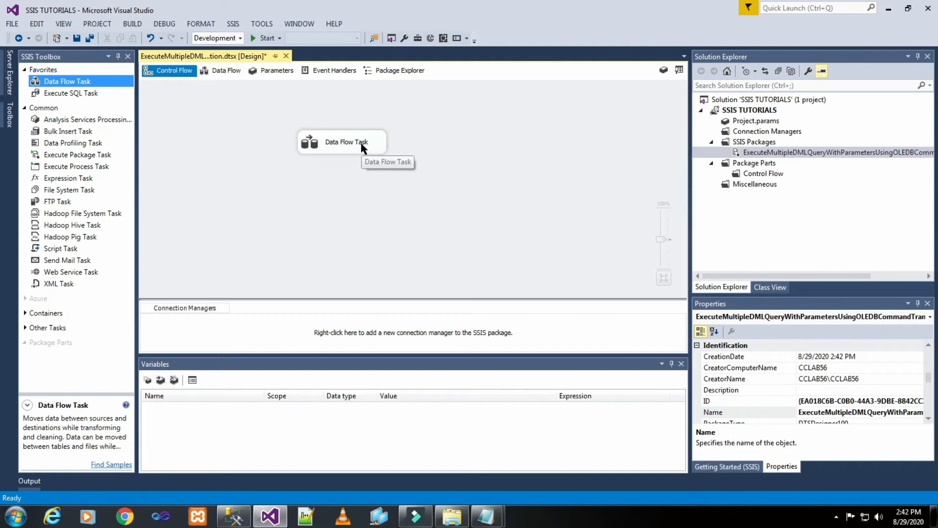
{"action": "double_click", "coordinate": [362, 146]}
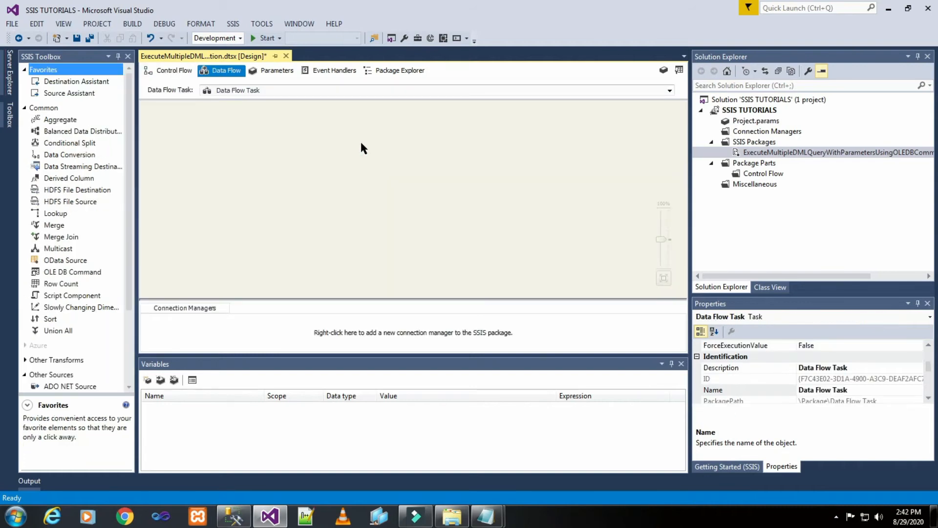
Step: Add a Flat File Source near the upper middle of the data flow
{"action": "left_click", "coordinate": [24, 108]}
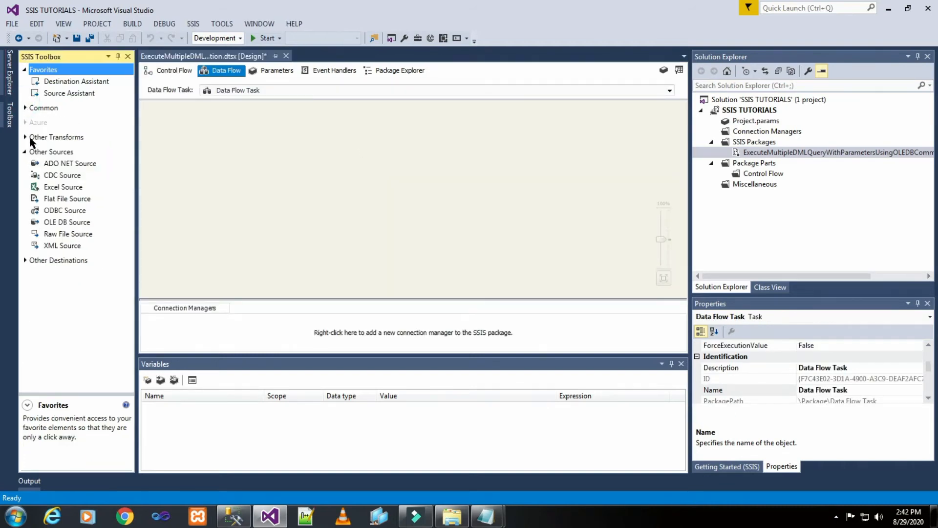
{"action": "left_click", "coordinate": [49, 153]}
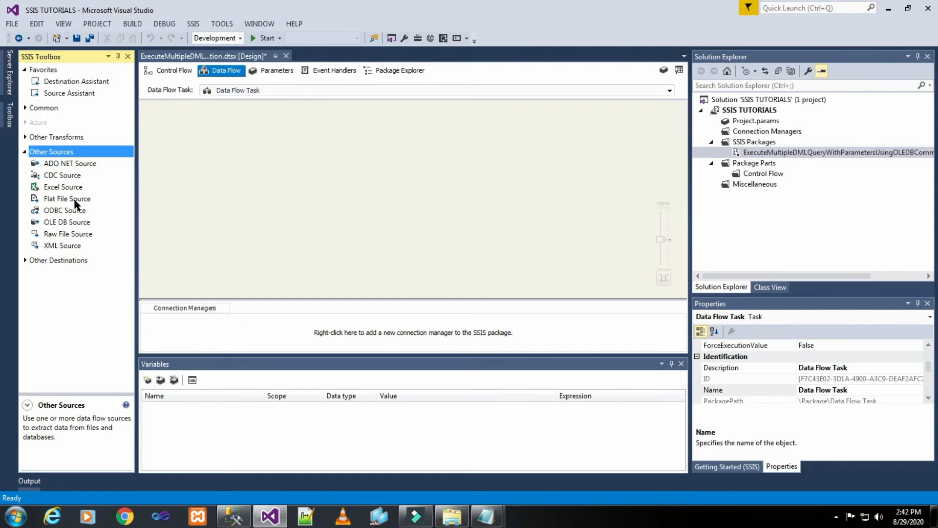
{"action": "left_click_drag", "start_coordinate": [71, 201], "coordinate": [317, 147]}
{"action": "left_click_drag", "start_coordinate": [339, 106], "coordinate": [339, 107]}
{"action": "left_click", "coordinate": [302, 179]}
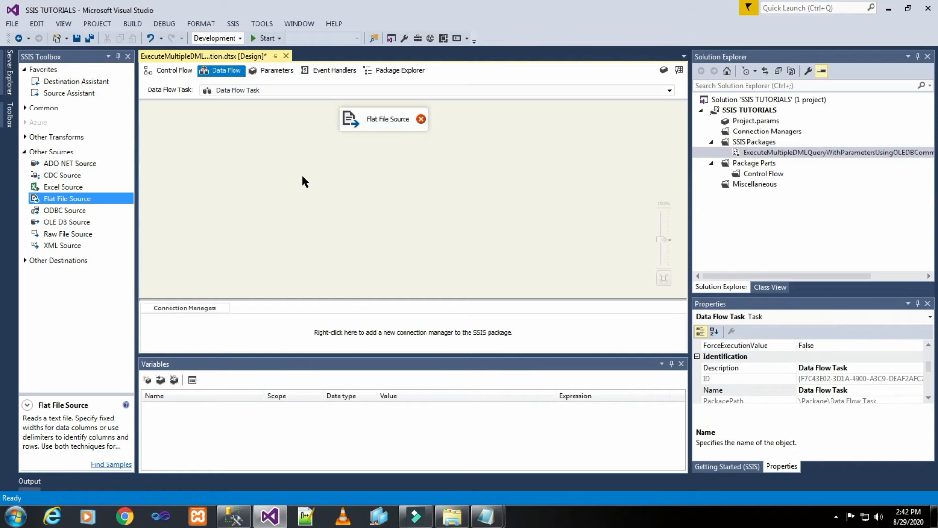
Step: Create a flat file connection for the Flat File Source using Customer_01 from SSIS INPUT, and show its advanced column properties
{"action": "double_click", "coordinate": [387, 127]}
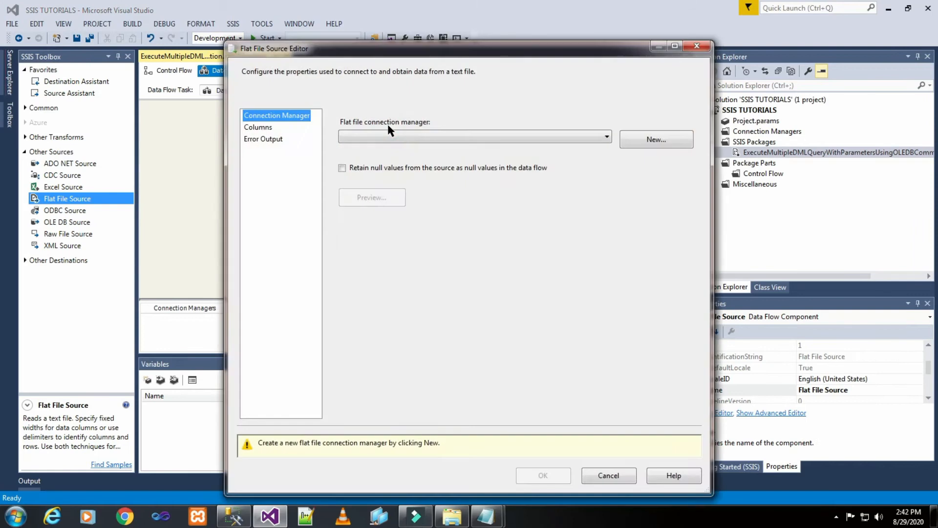
{"action": "left_click", "coordinate": [661, 139]}
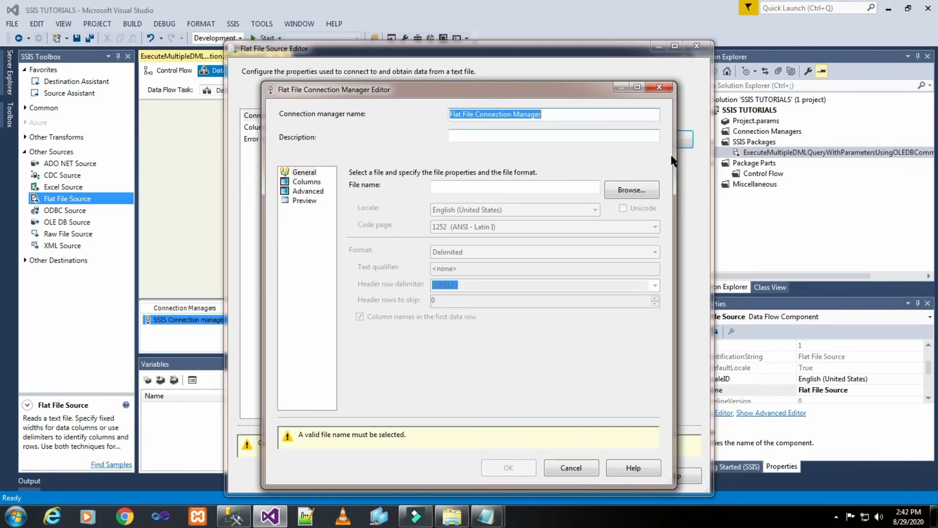
{"action": "left_click", "coordinate": [646, 189]}
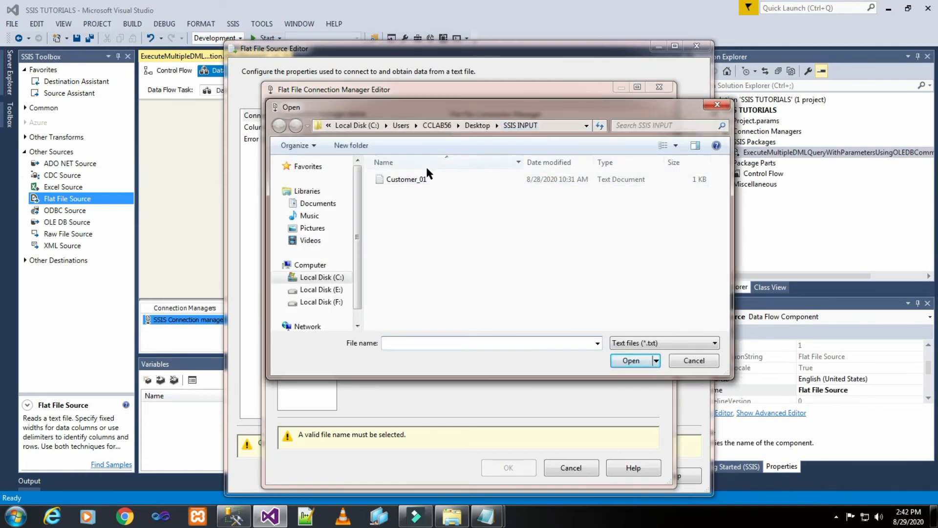
{"action": "left_click", "coordinate": [419, 180]}
{"action": "left_click", "coordinate": [630, 361]}
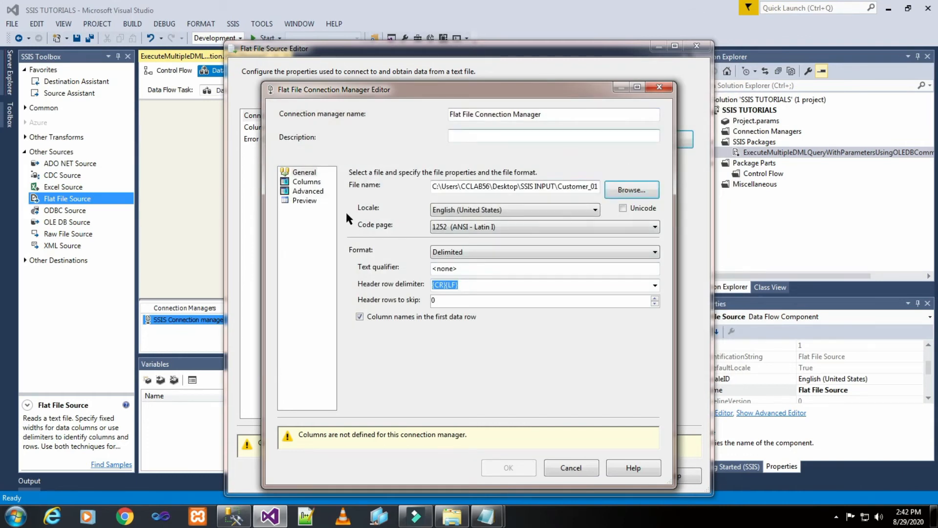
{"action": "left_click", "coordinate": [307, 182]}
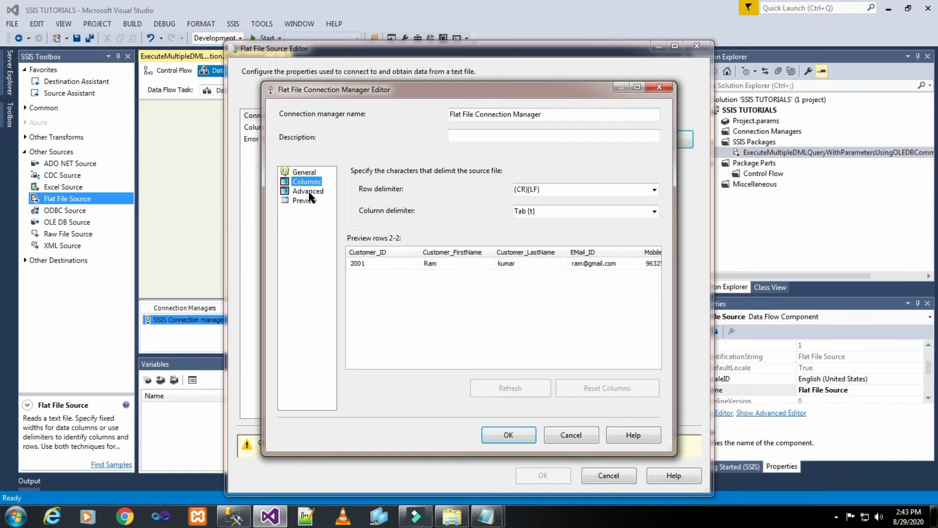
{"action": "left_click", "coordinate": [311, 193]}
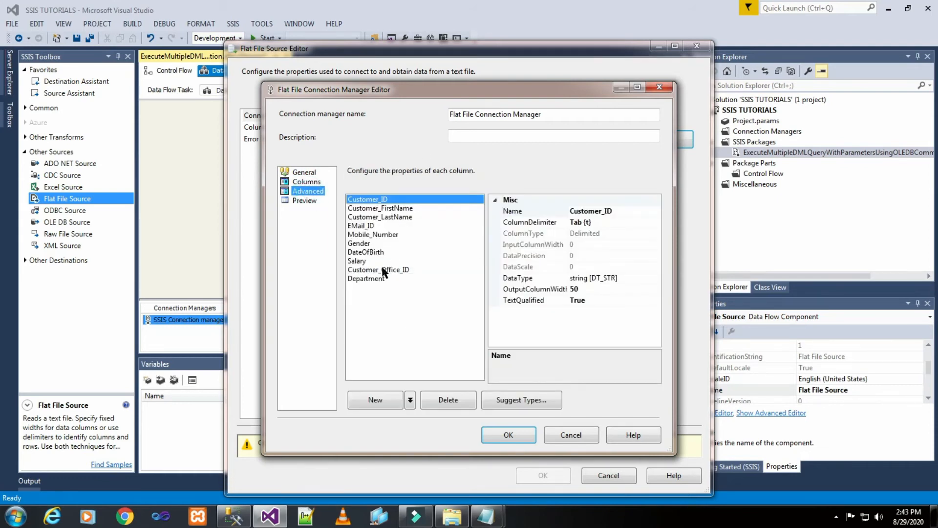
Step: Check the column data types of the dbo.Customer_01 table in SQL Server Management Studio, and return to Visual Studio
{"action": "key", "text": "alt+Tab"}
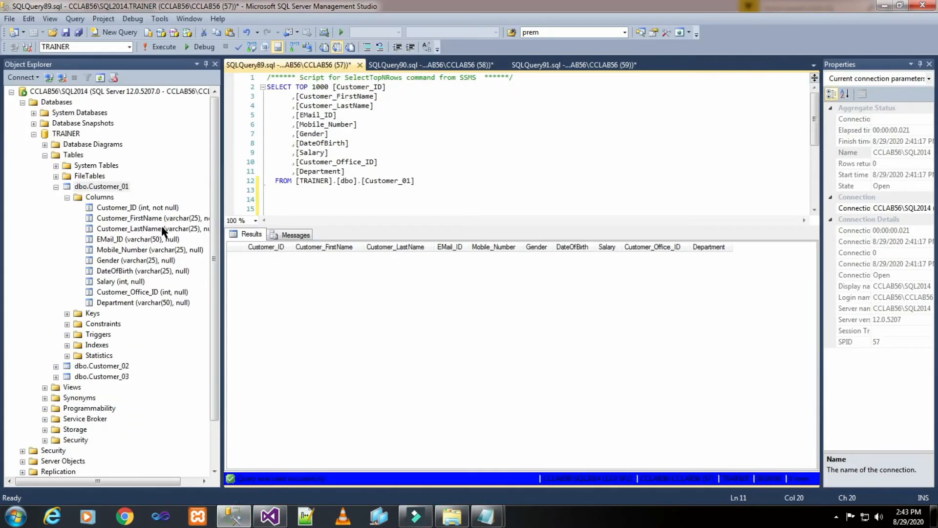
{"action": "left_click", "coordinate": [161, 208]}
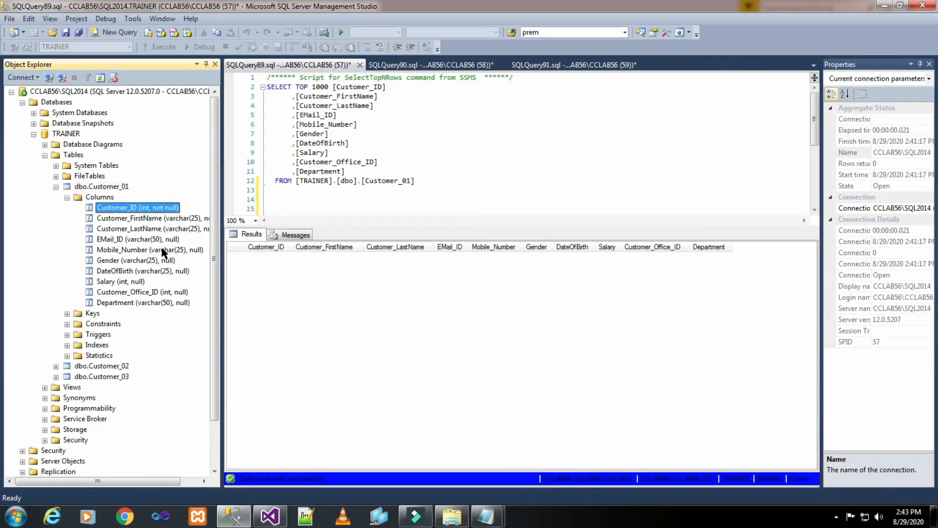
{"action": "left_click", "coordinate": [133, 282]}
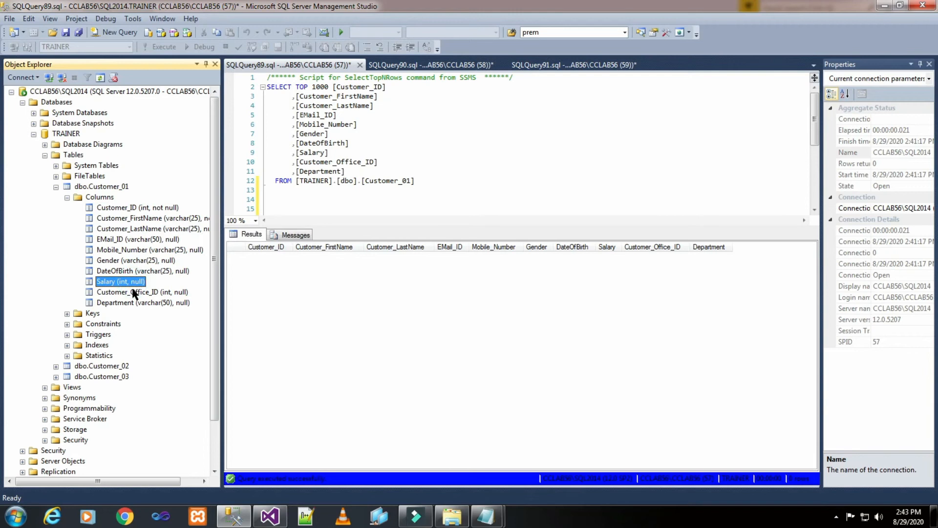
{"action": "left_click", "coordinate": [133, 292]}
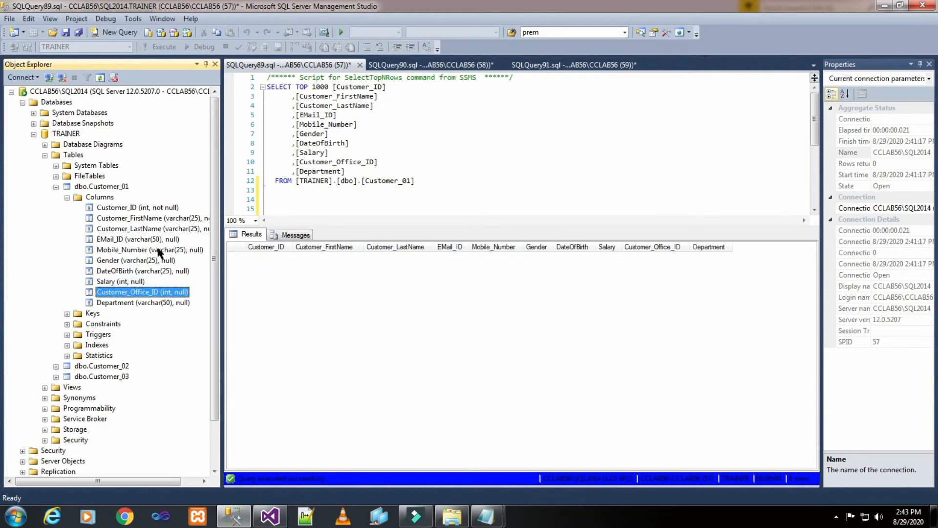
{"action": "left_click", "coordinate": [155, 219]}
{"action": "left_click", "coordinate": [156, 229]}
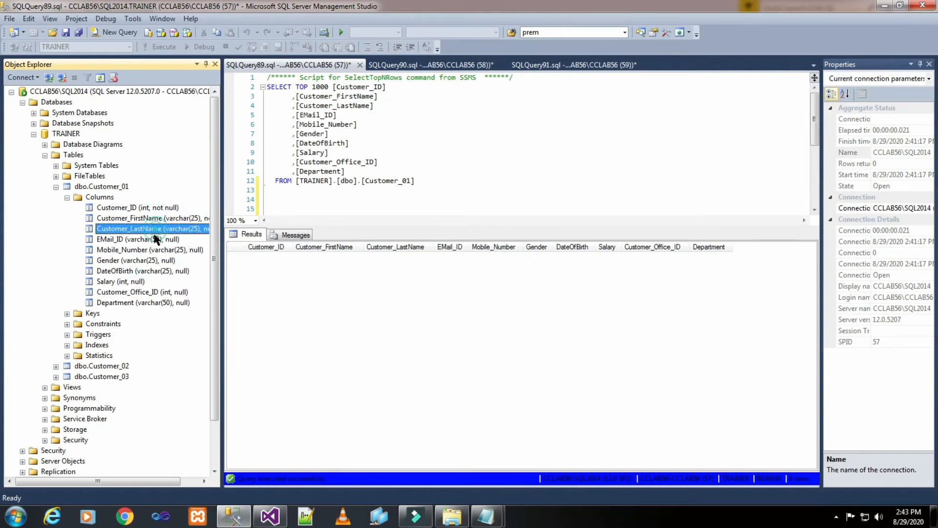
{"action": "left_click", "coordinate": [157, 239]}
{"action": "left_click", "coordinate": [156, 249]}
{"action": "left_click", "coordinate": [154, 260]}
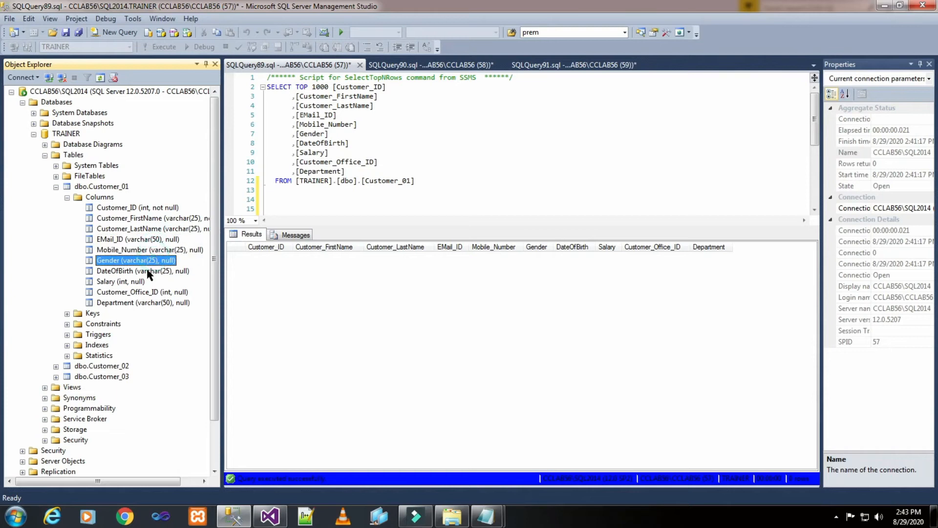
{"action": "left_click", "coordinate": [150, 270]}
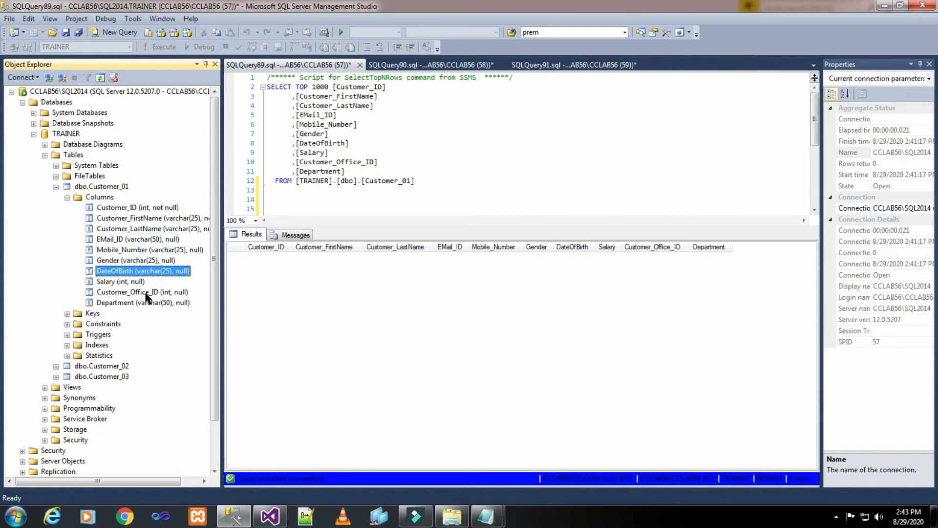
{"action": "left_click", "coordinate": [144, 300]}
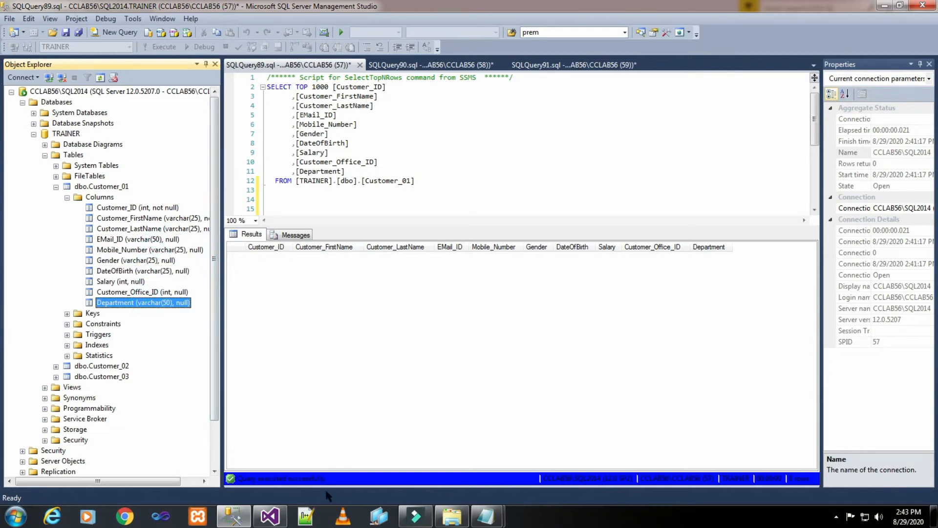
{"action": "left_click", "coordinate": [270, 515]}
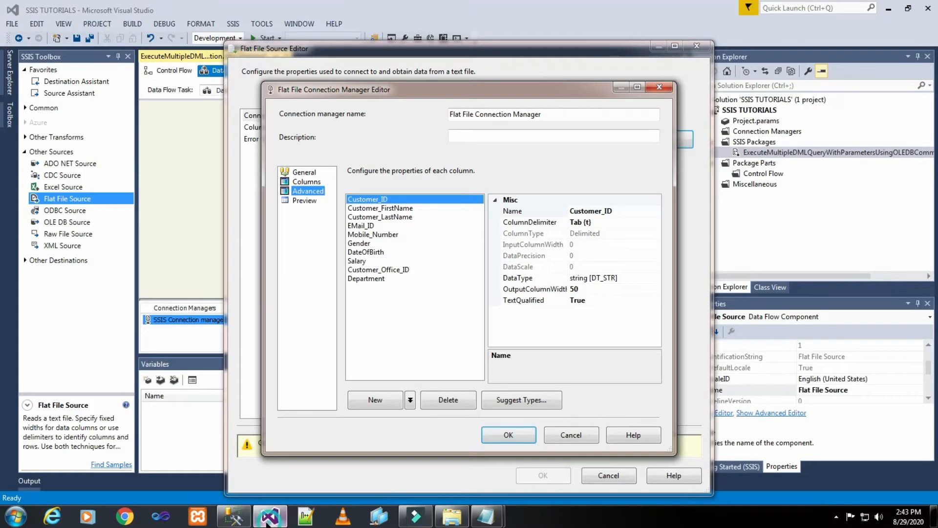
Step: Set the data type of the Customer_ID column to four-byte signed integer [DT_I4]
{"action": "left_click", "coordinate": [623, 277]}
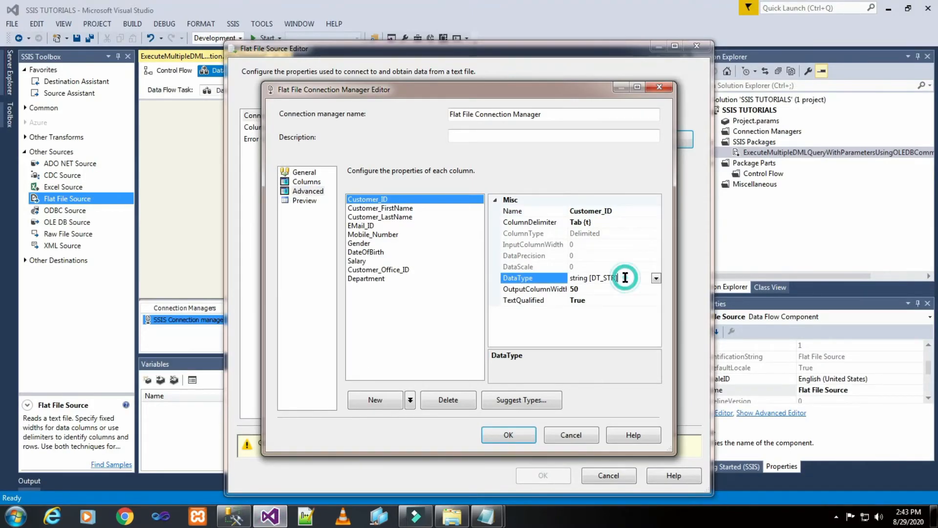
{"action": "left_click", "coordinate": [656, 278]}
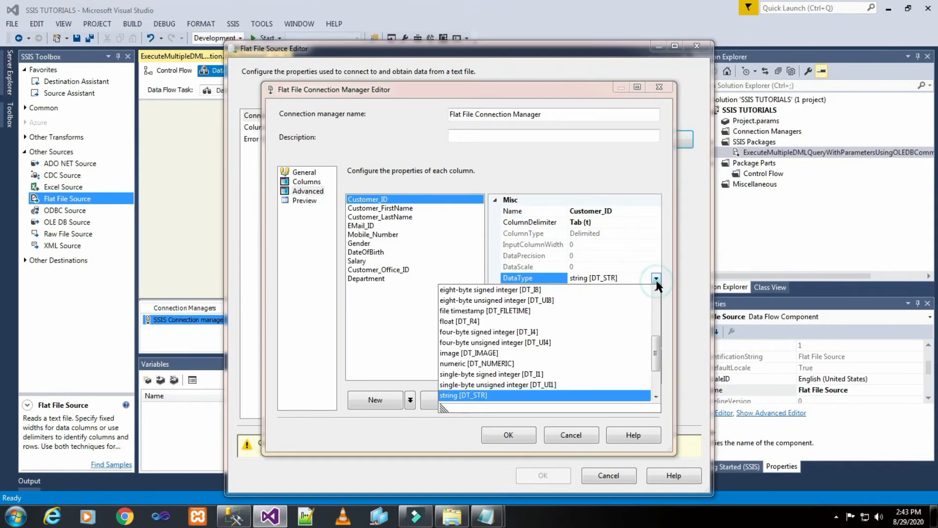
{"action": "left_click", "coordinate": [538, 332]}
Step: Set the output column width of Customer_FirstName and Customer_LastName to 25
{"action": "left_click", "coordinate": [432, 209]}
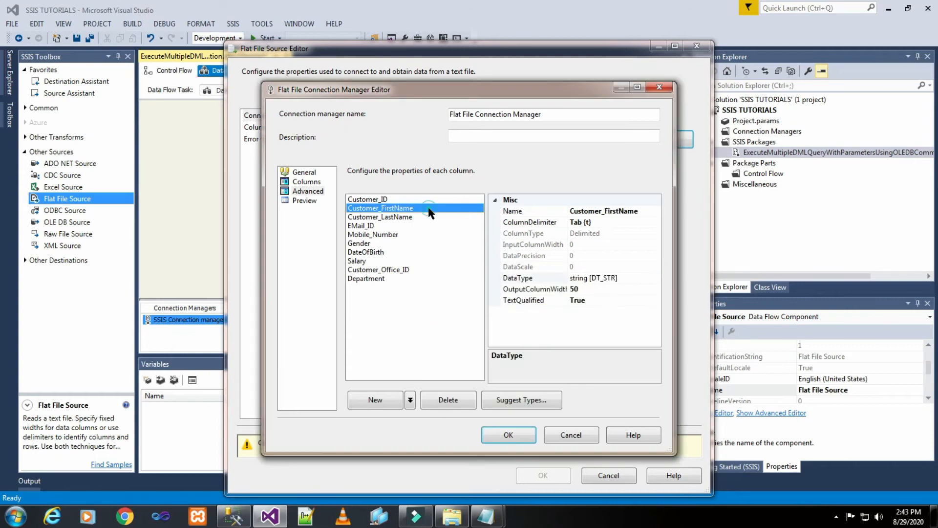
{"action": "left_click", "coordinate": [590, 287]}
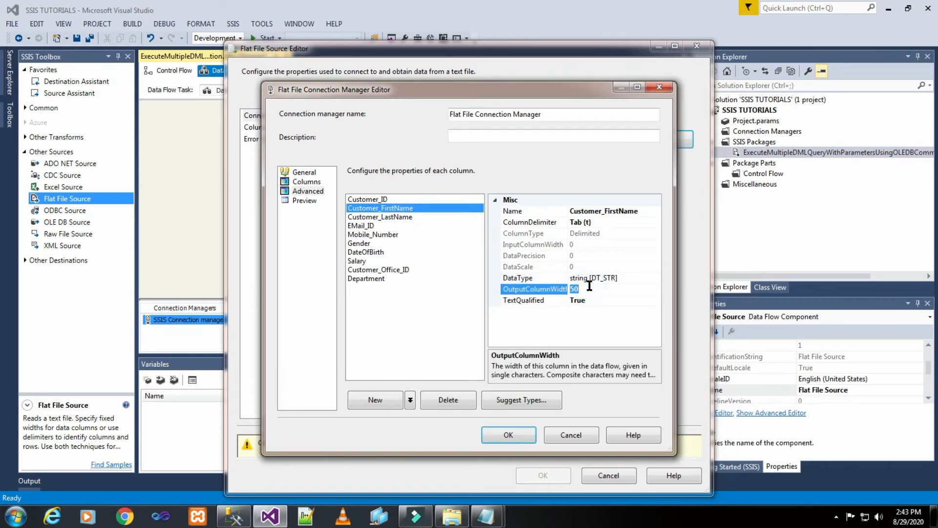
{"action": "type", "text": "2"}
{"action": "left_click", "coordinate": [836, 517]}
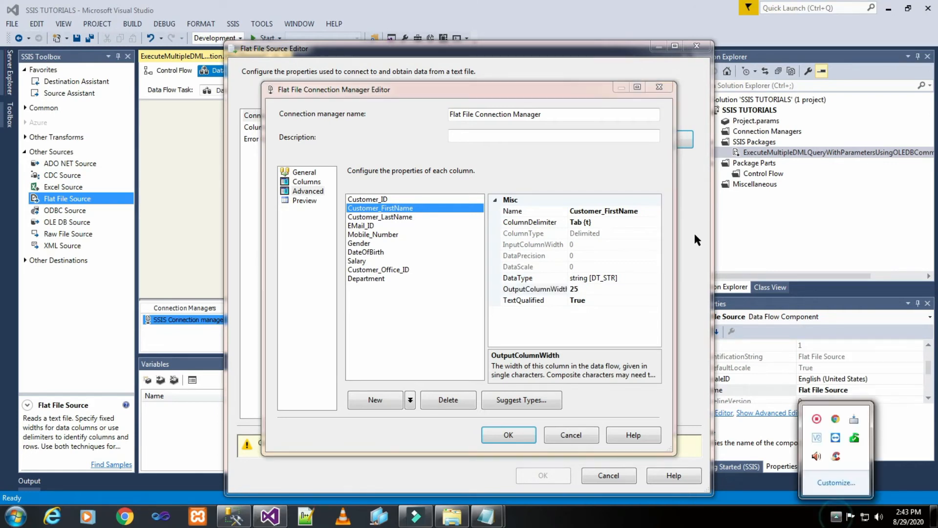
{"action": "left_click", "coordinate": [399, 220]}
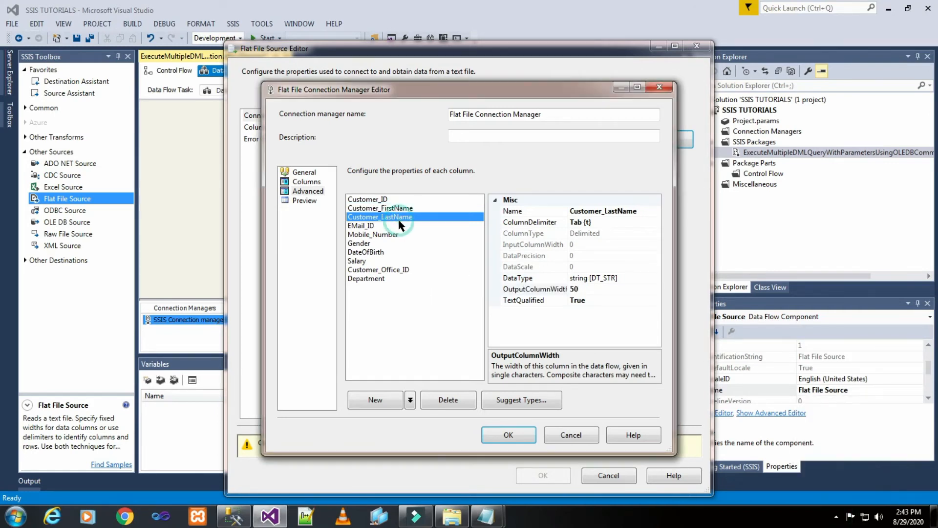
{"action": "left_click", "coordinate": [593, 288]}
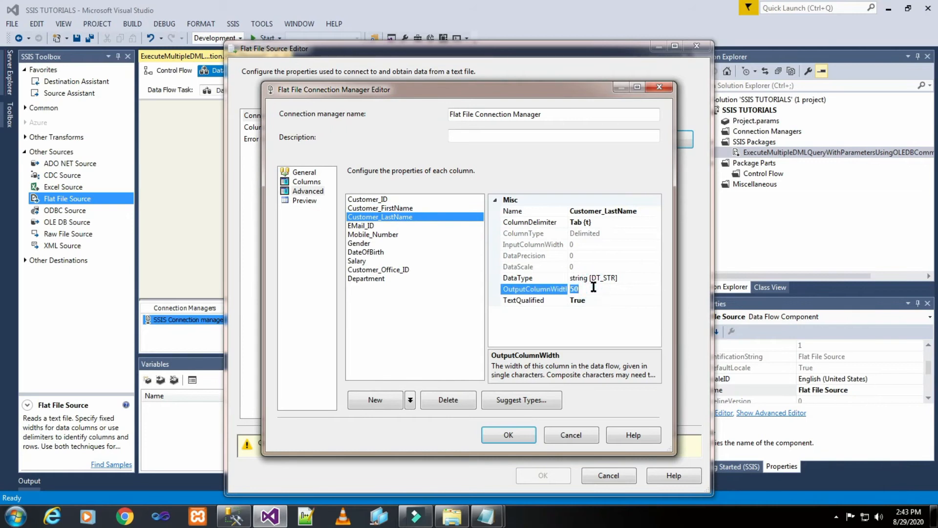
{"action": "type", "text": "25"}
Step: Set the output column width of Mobile_Number and Gender to 25
{"action": "left_click", "coordinate": [355, 225]}
{"action": "left_click", "coordinate": [372, 235]}
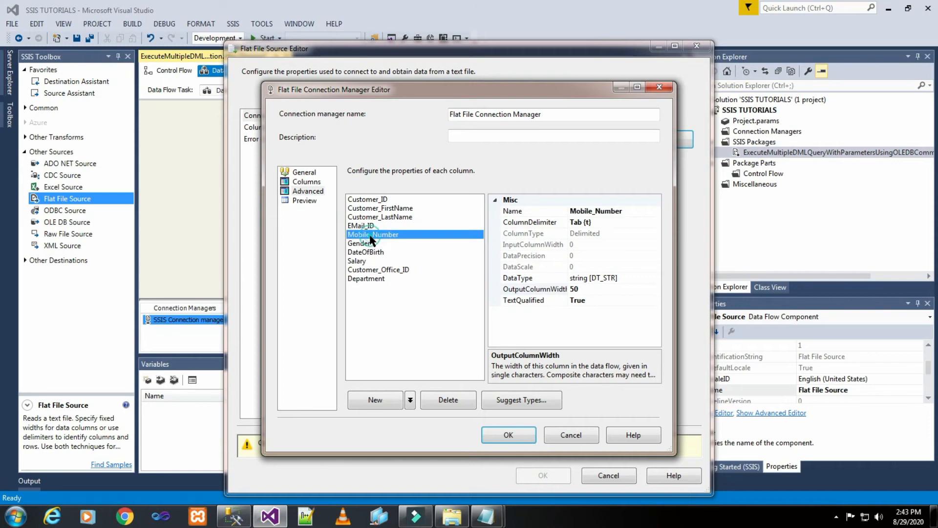
{"action": "left_click", "coordinate": [580, 289]}
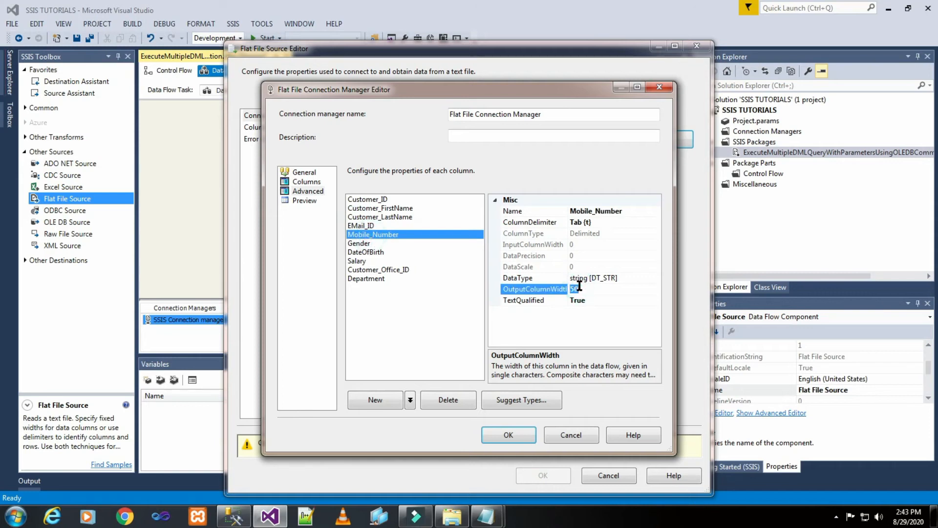
{"action": "type", "text": "2"}
{"action": "left_click", "coordinate": [370, 243]}
{"action": "left_click", "coordinate": [591, 289]}
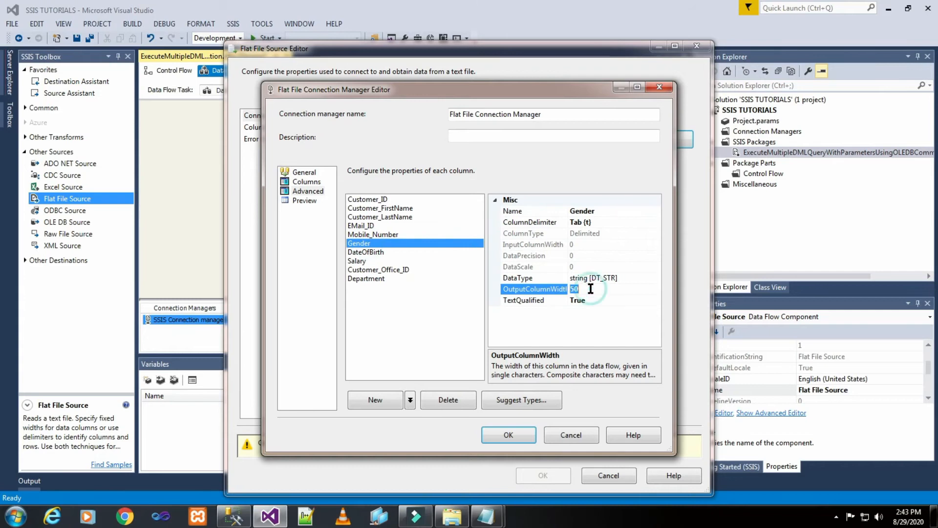
{"action": "key", "text": "BackSpace"}
{"action": "key", "text": "BackSpace"}
{"action": "type", "text": "25"}
Step: Set the output column width of the DateOfBirth column to 25
{"action": "left_click", "coordinate": [369, 252]}
{"action": "left_click", "coordinate": [591, 288]}
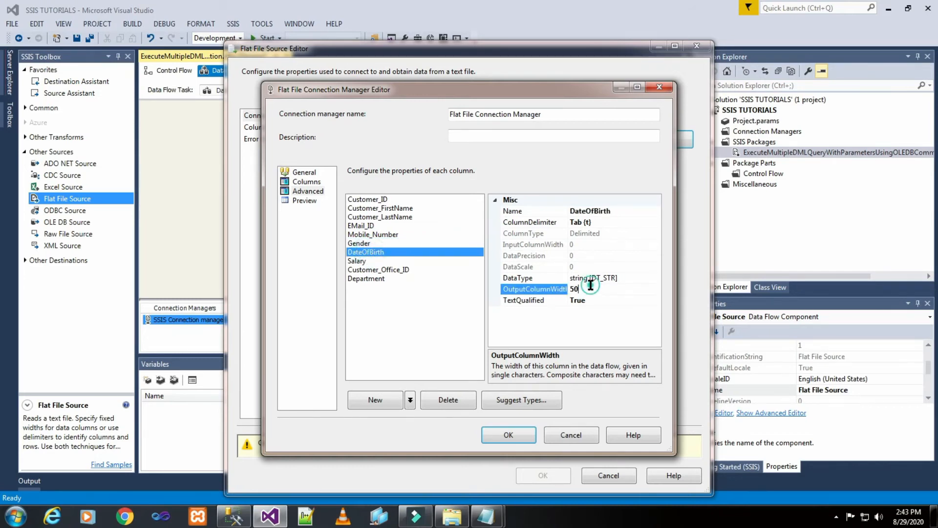
{"action": "key", "text": "BackSpace"}
{"action": "key", "text": "BackSpace"}
{"action": "type", "text": "25"}
Step: Set the data type of the Salary column to four-byte signed integer [DT_I4]
{"action": "left_click", "coordinate": [368, 262]}
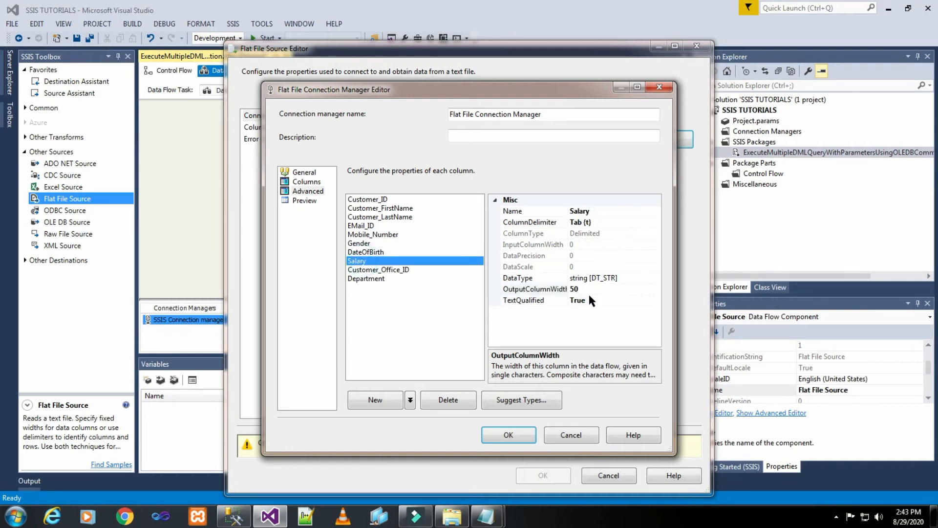
{"action": "left_click", "coordinate": [619, 278]}
{"action": "left_click", "coordinate": [656, 278]}
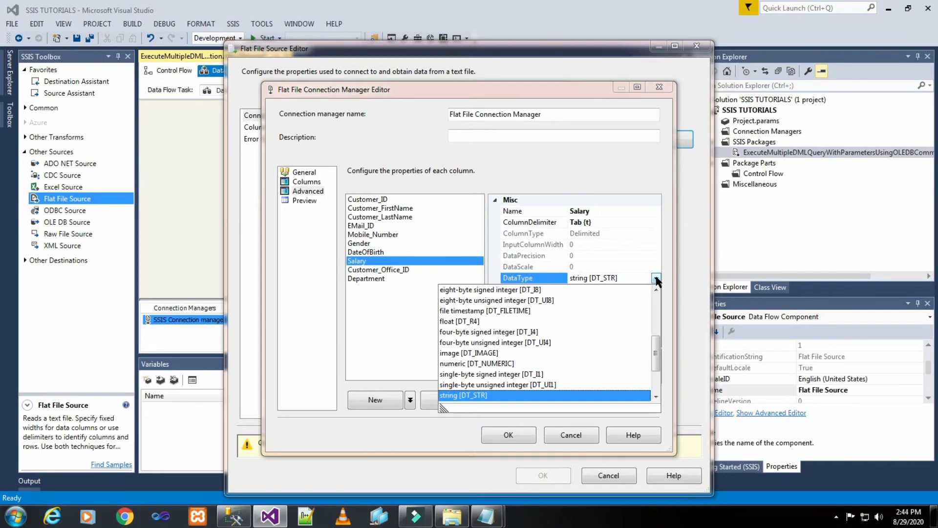
{"action": "key", "text": "f"}
{"action": "key", "text": "f"}
{"action": "key", "text": "f"}
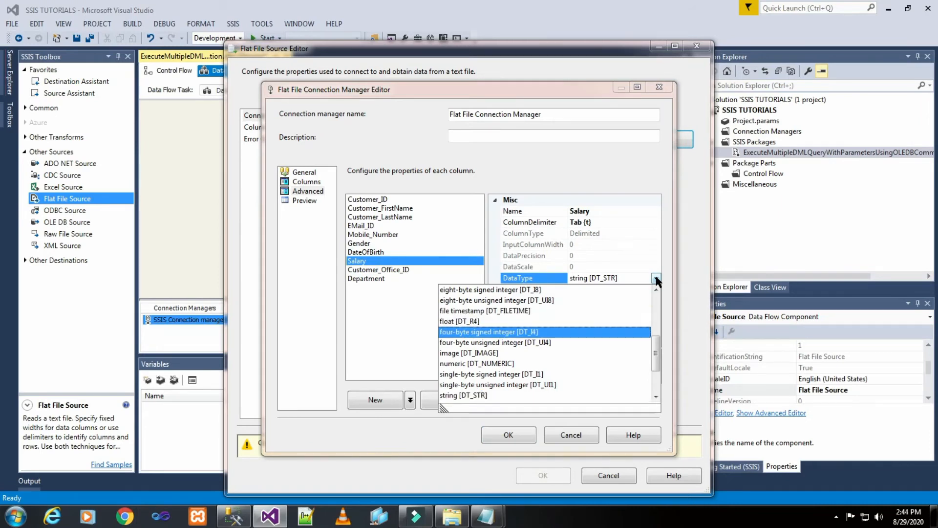
{"action": "left_click", "coordinate": [576, 333]}
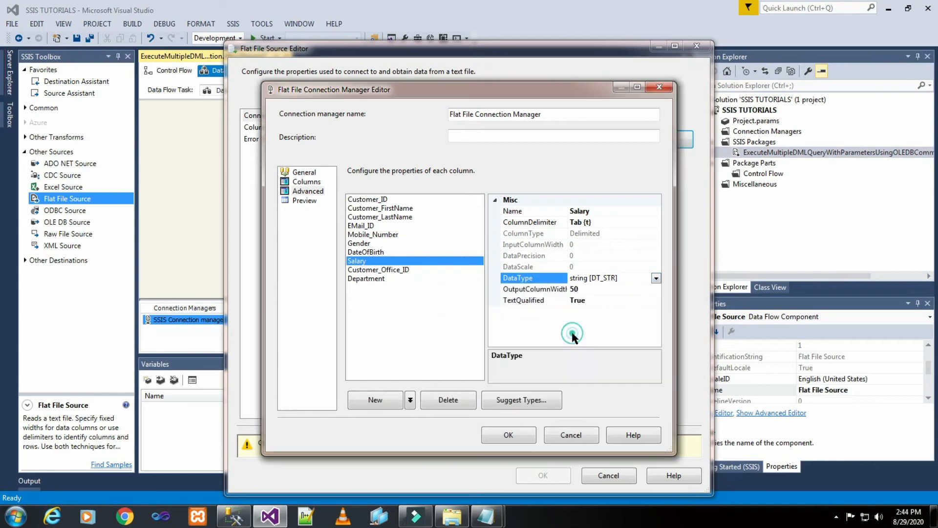
Step: Set the data type of the Customer_Office_ID column to four-byte signed integer [DT_I4]
{"action": "left_click", "coordinate": [586, 278]}
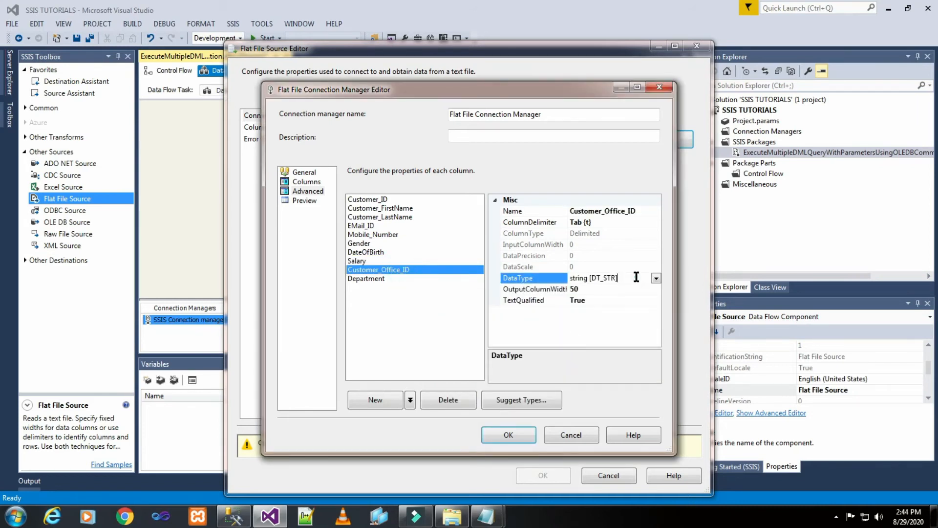
{"action": "left_click", "coordinate": [655, 278]}
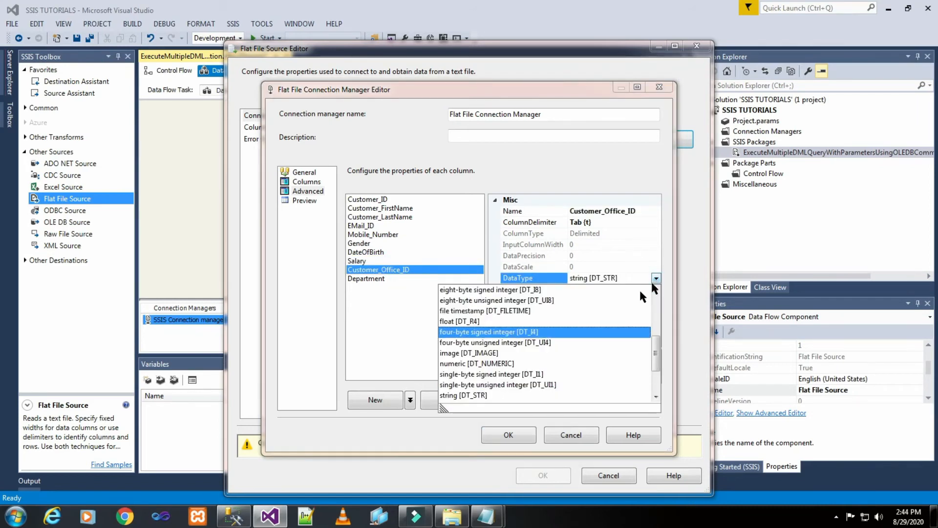
{"action": "left_click", "coordinate": [592, 331]}
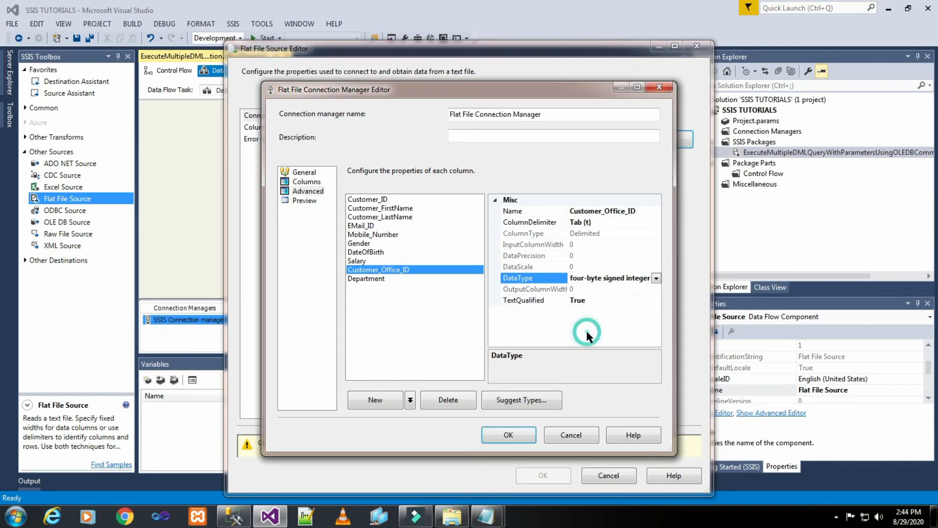
Step: Check the Department column's properties, preview the source rows and accept the flat file connection manager
{"action": "left_click", "coordinate": [384, 279]}
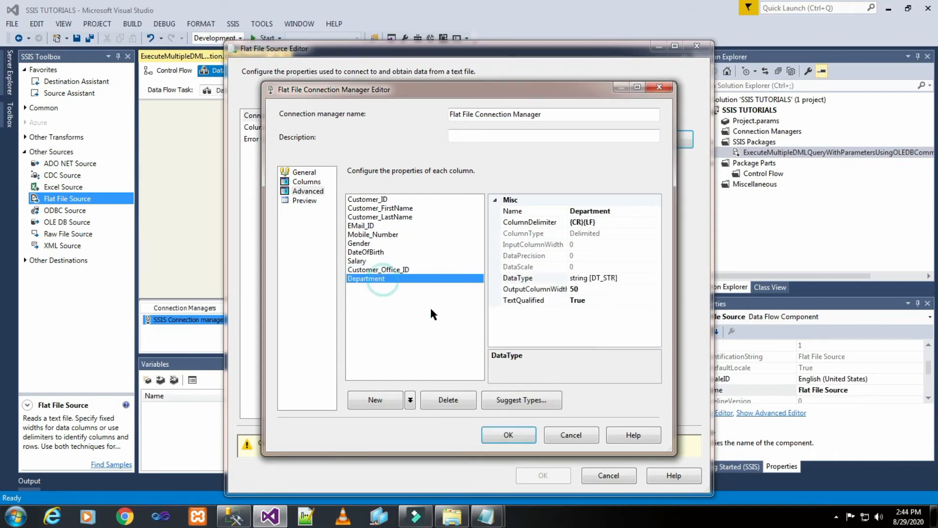
{"action": "left_click", "coordinate": [307, 201]}
{"action": "left_click", "coordinate": [497, 432]}
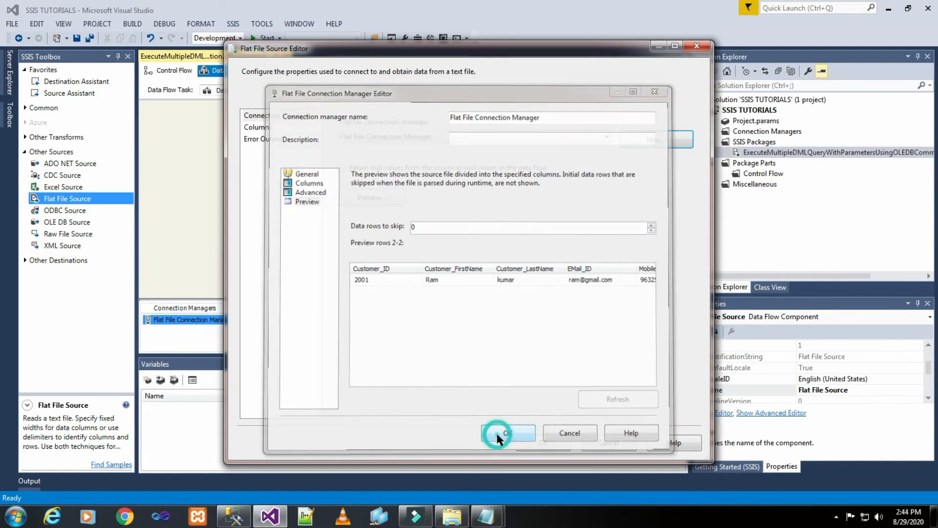
Step: Retain null values from the source as nulls in the data flow and preview the flat file's sample data
{"action": "left_click", "coordinate": [342, 168]}
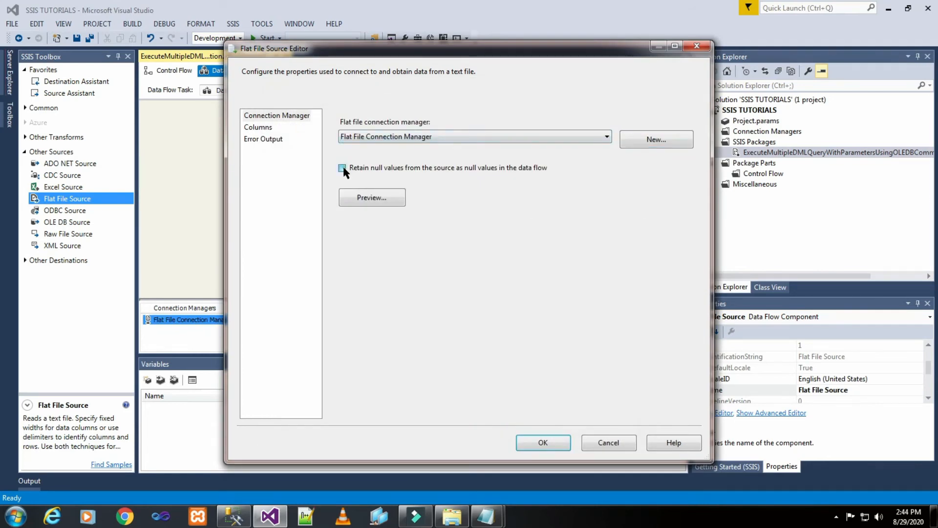
{"action": "left_click", "coordinate": [400, 201]}
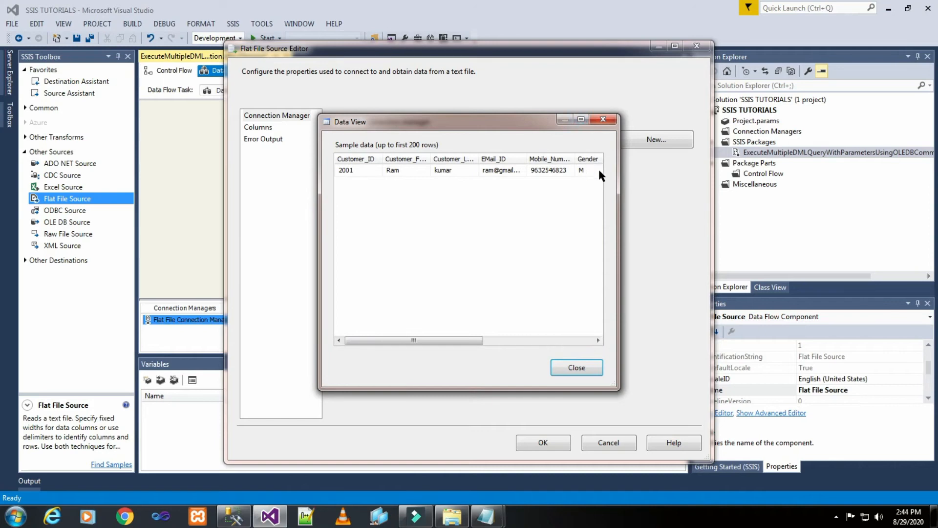
{"action": "left_click_drag", "start_coordinate": [619, 183], "coordinate": [898, 208]}
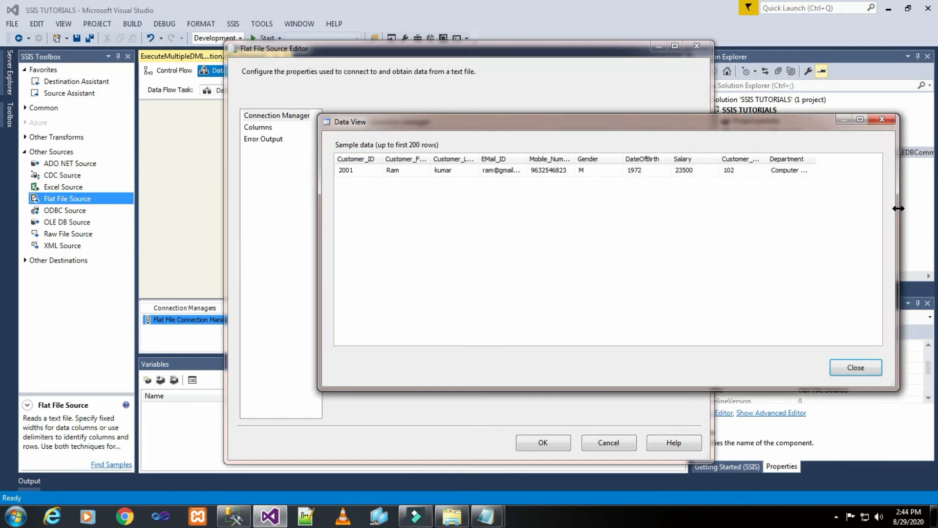
{"action": "double_click", "coordinate": [814, 153]}
{"action": "left_click", "coordinate": [835, 370]}
Step: Review the Flat File Source's column mappings and error output settings, and accept the source configuration
{"action": "left_click", "coordinate": [258, 128]}
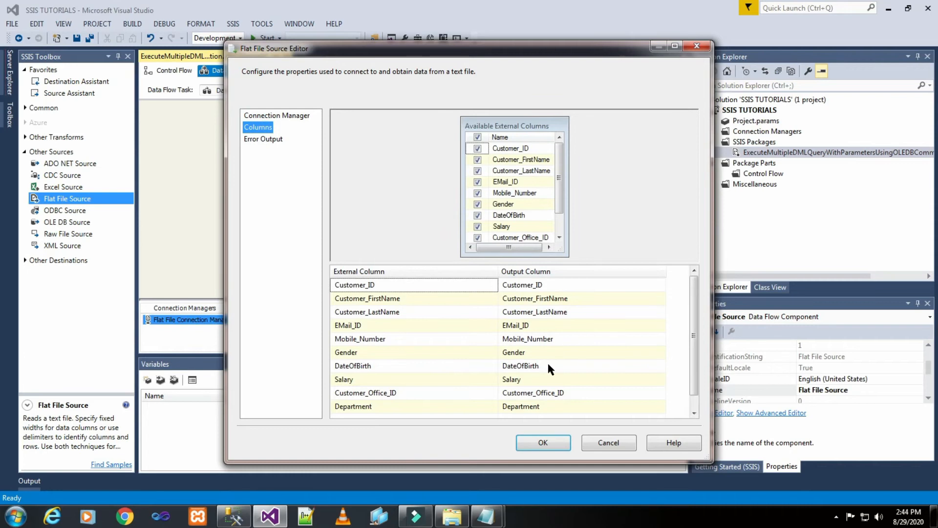
{"action": "left_click", "coordinate": [278, 140]}
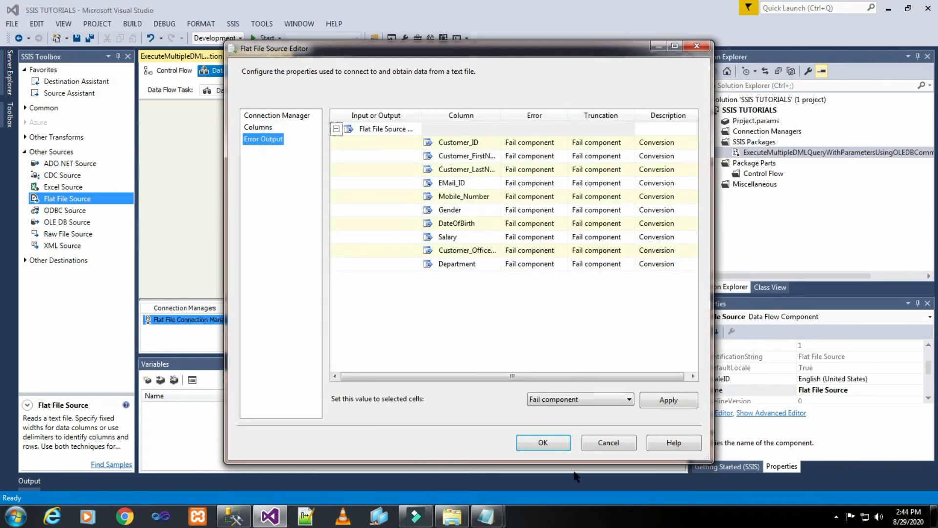
{"action": "left_click", "coordinate": [542, 442]}
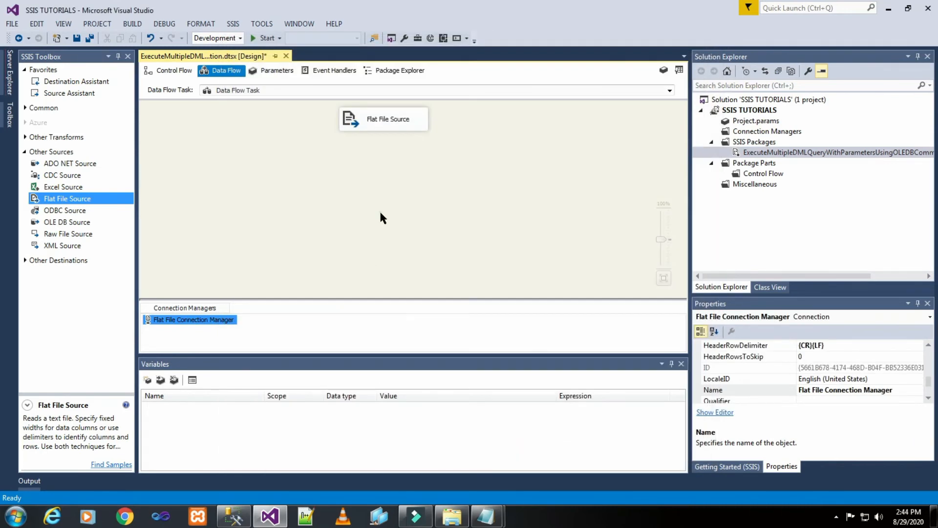
{"action": "left_click", "coordinate": [382, 218]}
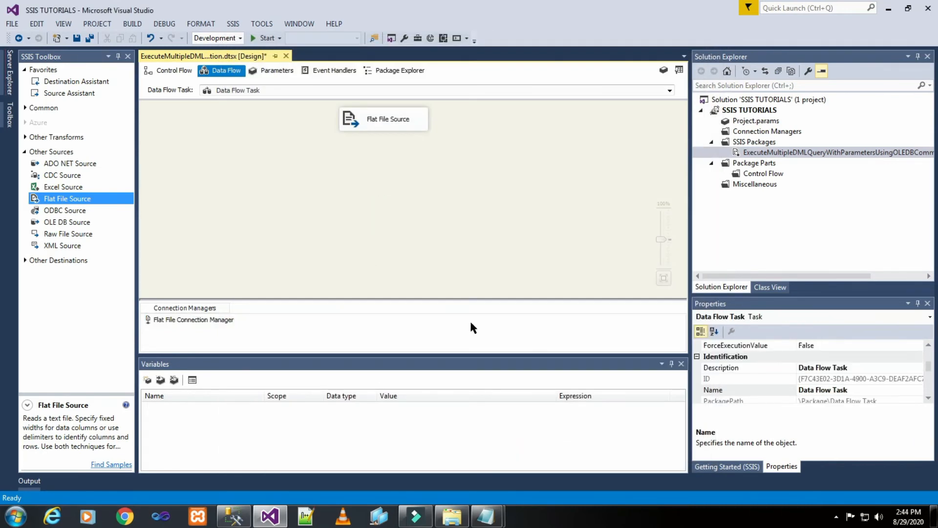
Step: Add a Derived Column transformation below the Flat File Source and connect the source output to it
{"action": "left_click", "coordinate": [36, 108]}
{"action": "left_click", "coordinate": [25, 108]}
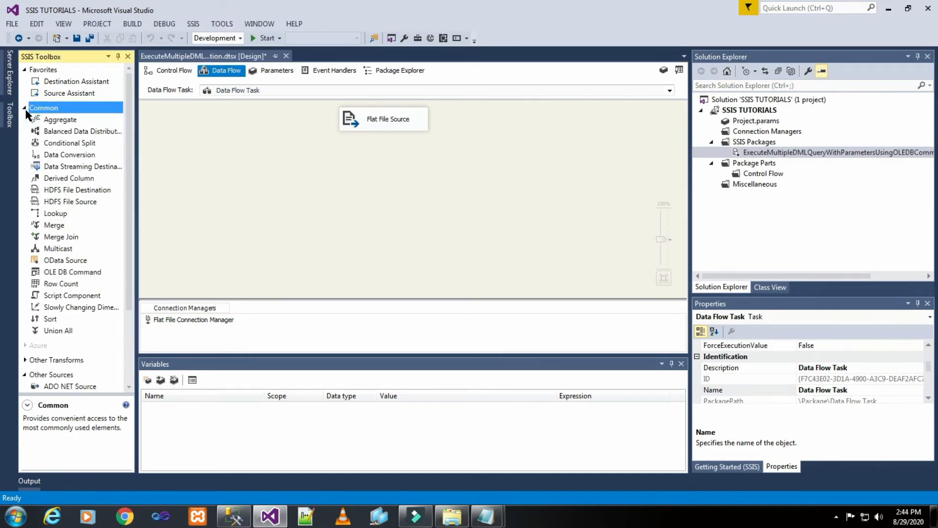
{"action": "left_click_drag", "start_coordinate": [49, 178], "coordinate": [385, 164]}
{"action": "left_click", "coordinate": [372, 119]}
{"action": "left_click", "coordinate": [489, 138]}
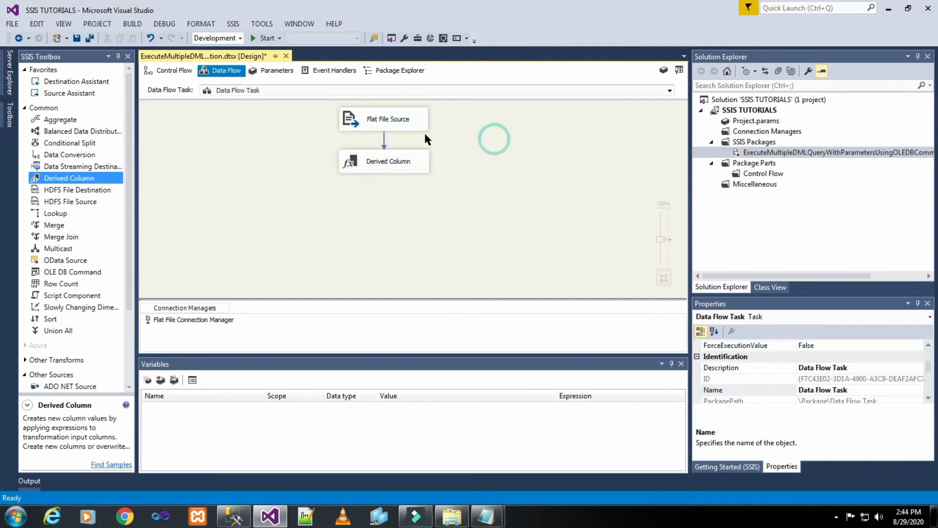
Step: Open the Derived Column transformation for editing and expand its list of available input columns
{"action": "left_click", "coordinate": [396, 167]}
{"action": "double_click", "coordinate": [396, 164]}
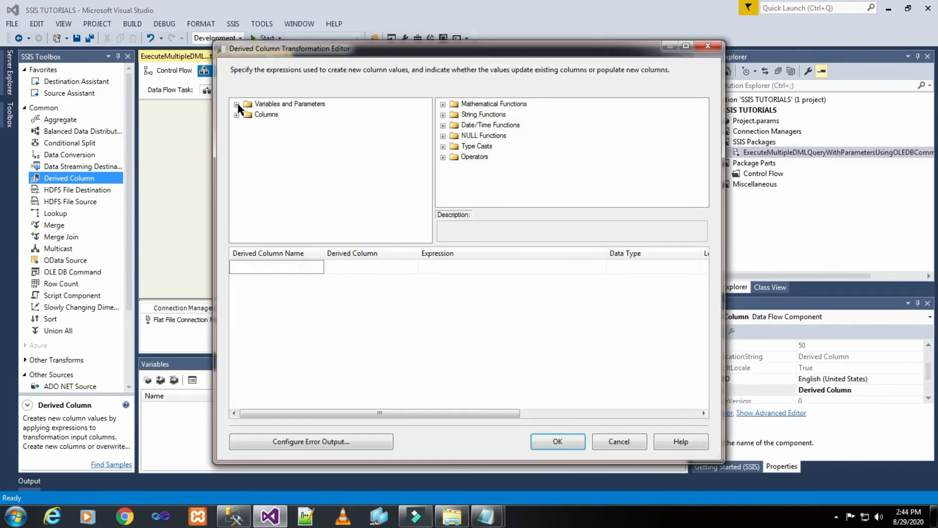
{"action": "left_click", "coordinate": [237, 115]}
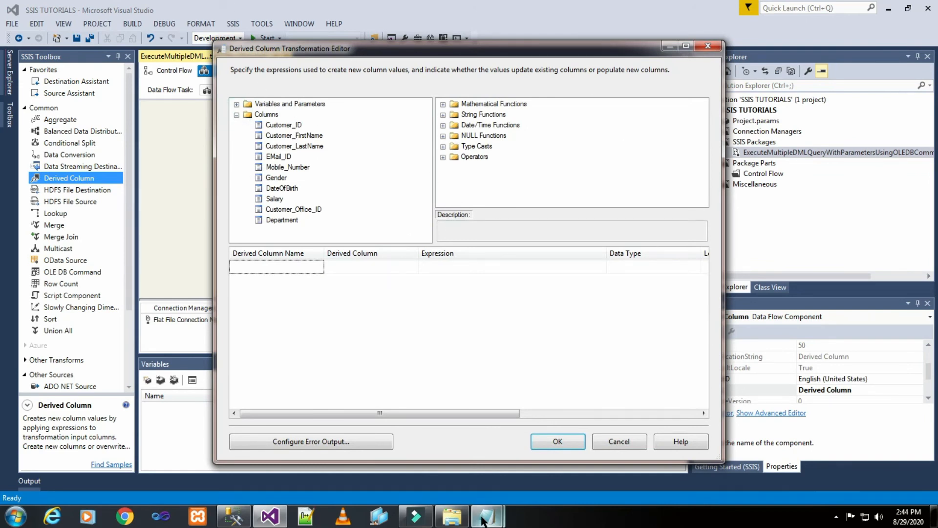
Step: Review the parameterised insert query for dbo.Customer_01 and update query for dbo.Customer_02 in the Test file in Notepad
{"action": "mouse_move", "coordinate": [487, 516]}
{"action": "left_click", "coordinate": [435, 474]}
{"action": "left_click", "coordinate": [560, 353]}
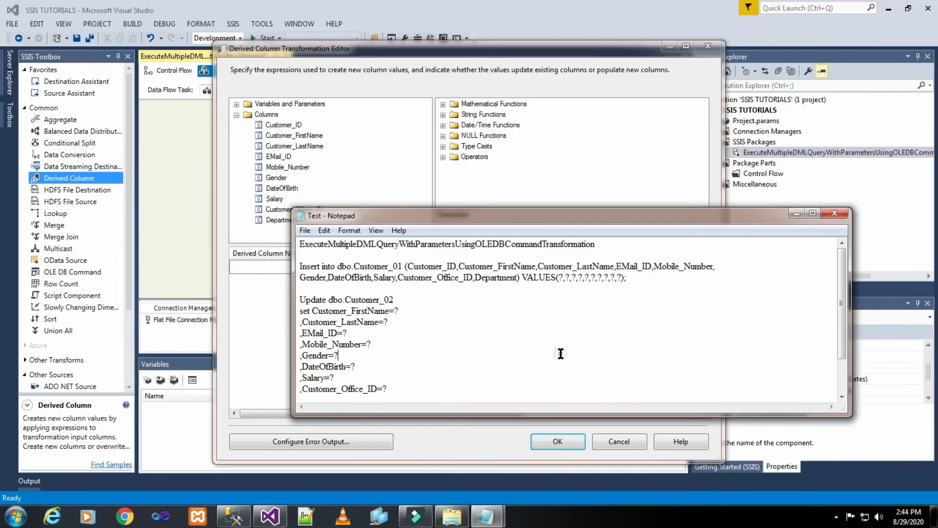
{"action": "left_click_drag", "start_coordinate": [300, 266], "coordinate": [599, 283]}
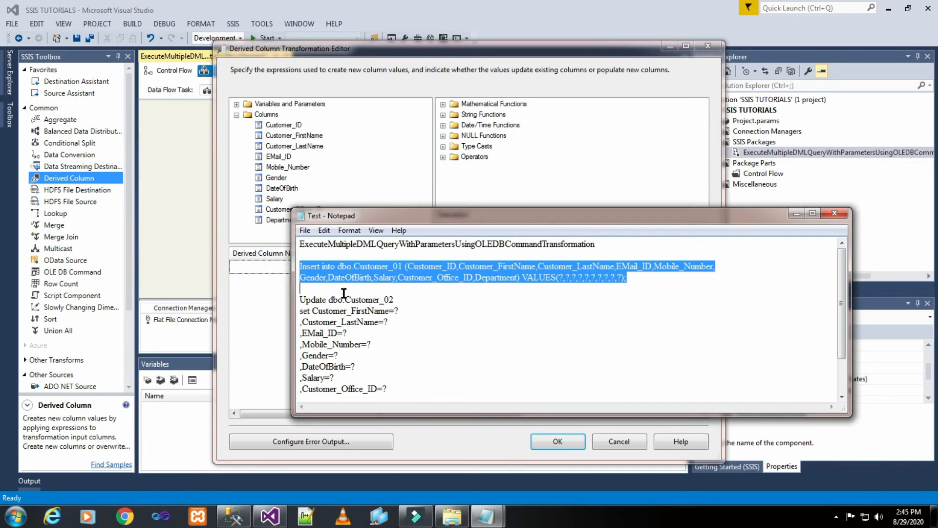
{"action": "left_click", "coordinate": [323, 293]}
{"action": "left_click_drag", "start_coordinate": [299, 300], "coordinate": [436, 367]}
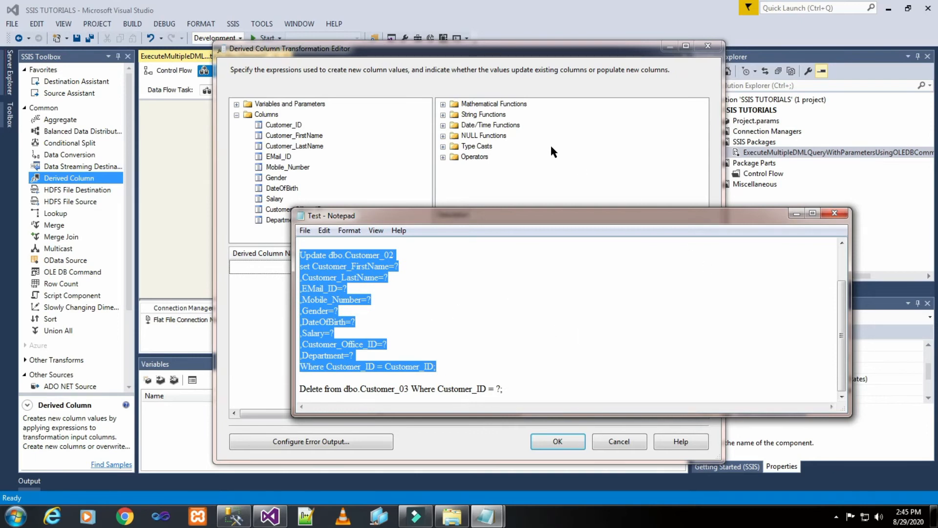
{"action": "left_click", "coordinate": [557, 159]}
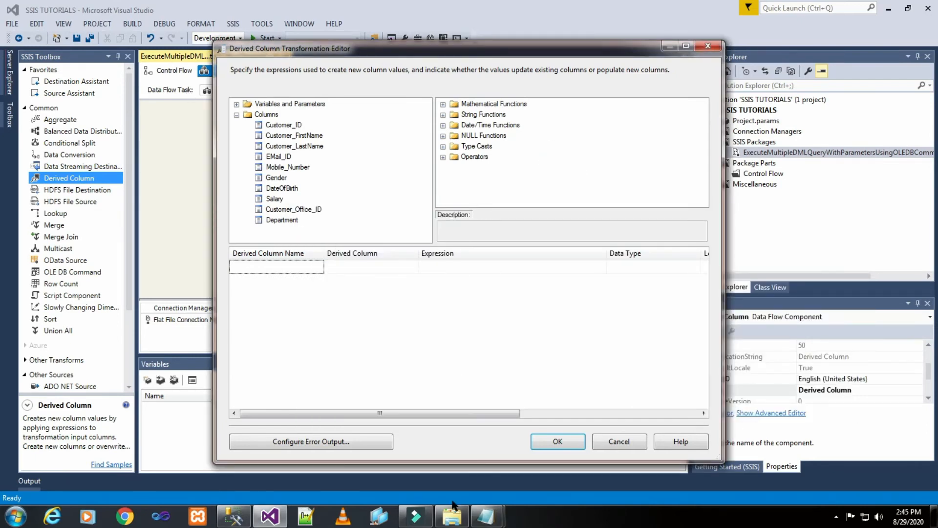
Step: Examine which columns the update and delete queries use in the Test file in Notepad, including their Where conditions
{"action": "mouse_move", "coordinate": [484, 513]}
{"action": "left_click", "coordinate": [440, 477]}
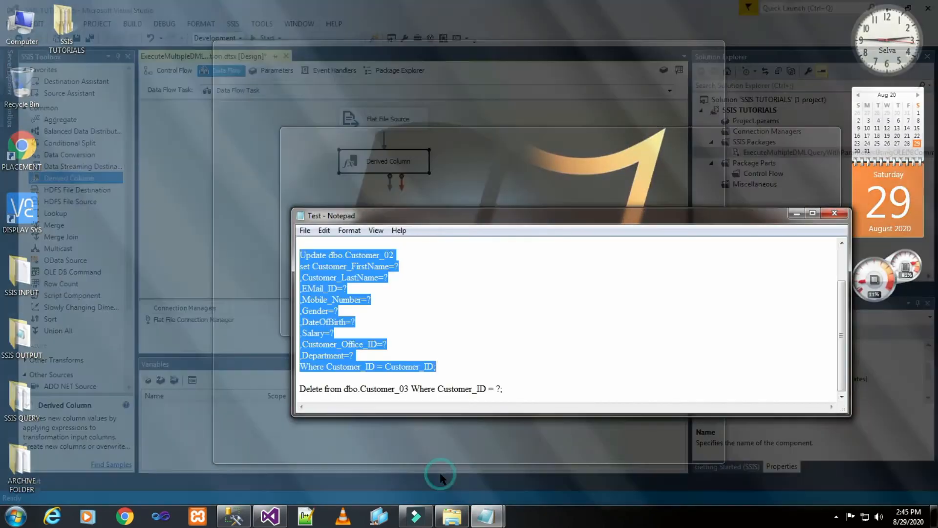
{"action": "left_click", "coordinate": [452, 310]}
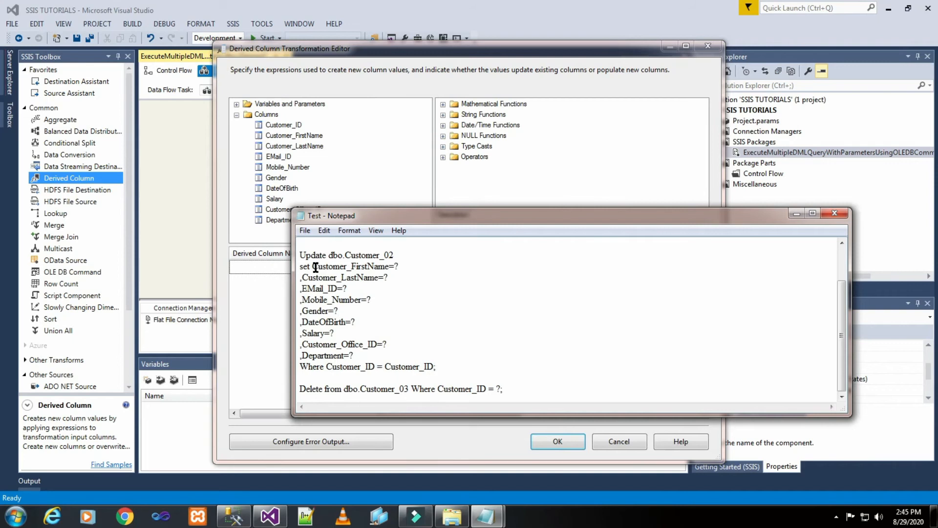
{"action": "left_click_drag", "start_coordinate": [311, 267], "coordinate": [379, 268]}
{"action": "left_click_drag", "start_coordinate": [327, 367], "coordinate": [373, 367]}
{"action": "left_click", "coordinate": [443, 334]}
{"action": "left_click_drag", "start_coordinate": [439, 388], "coordinate": [476, 389]}
{"action": "left_click", "coordinate": [797, 213]}
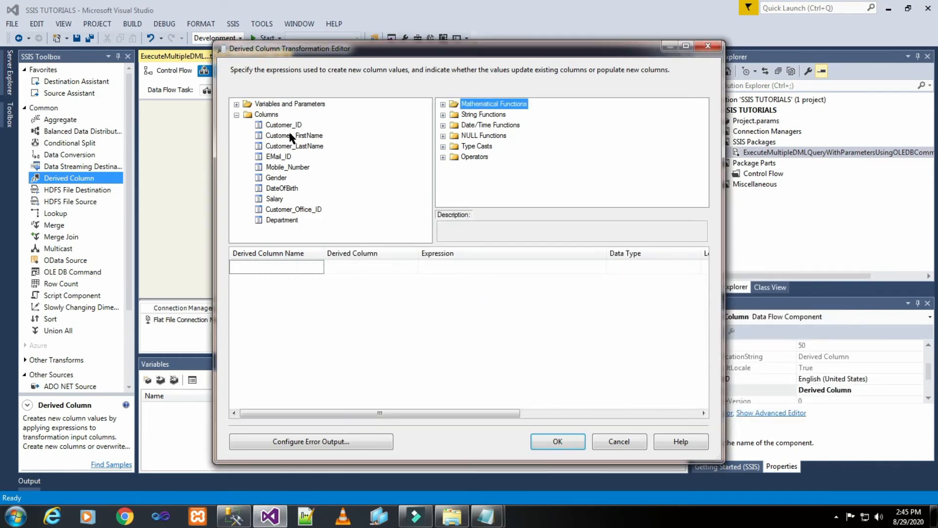
Step: Add new derived columns from Customer_FirstName, Customer_LastName, EMail_ID, Mobile_Number, Gender, DateOfBirth, Salary, Customer_Office_ID and Department
{"action": "left_click_drag", "start_coordinate": [293, 136], "coordinate": [455, 271]}
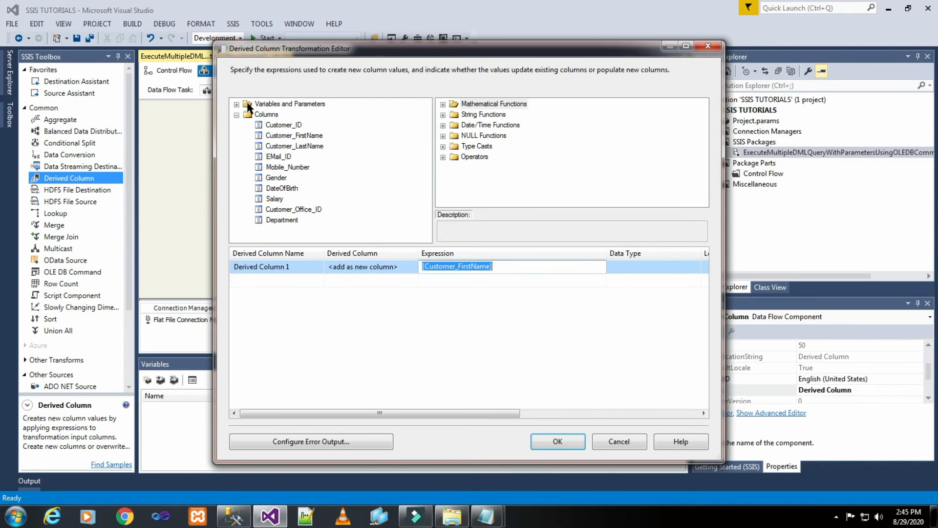
{"action": "left_click_drag", "start_coordinate": [288, 146], "coordinate": [427, 281]}
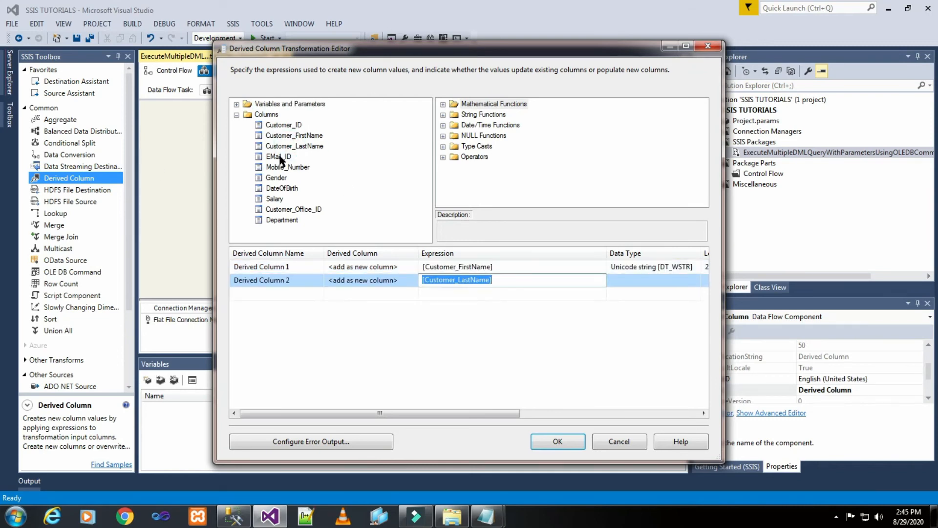
{"action": "left_click_drag", "start_coordinate": [281, 159], "coordinate": [442, 293]}
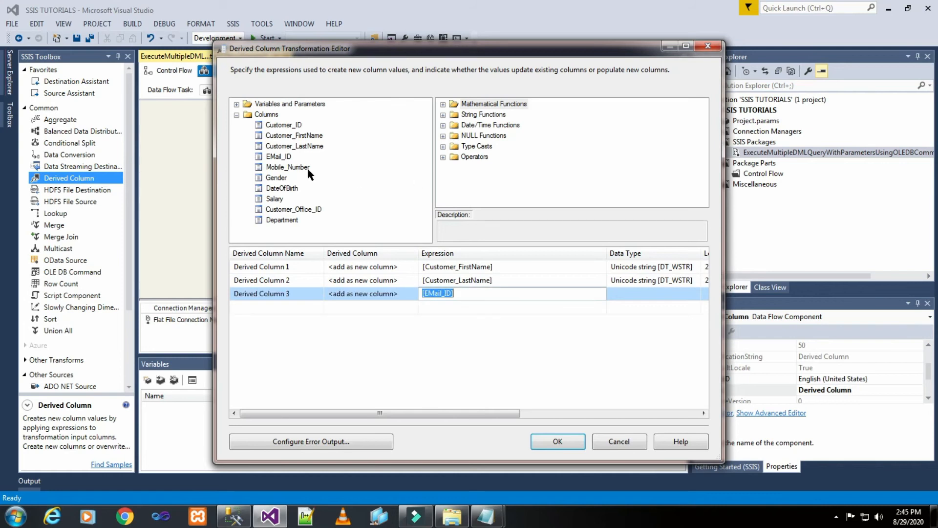
{"action": "left_click_drag", "start_coordinate": [308, 170], "coordinate": [434, 307]}
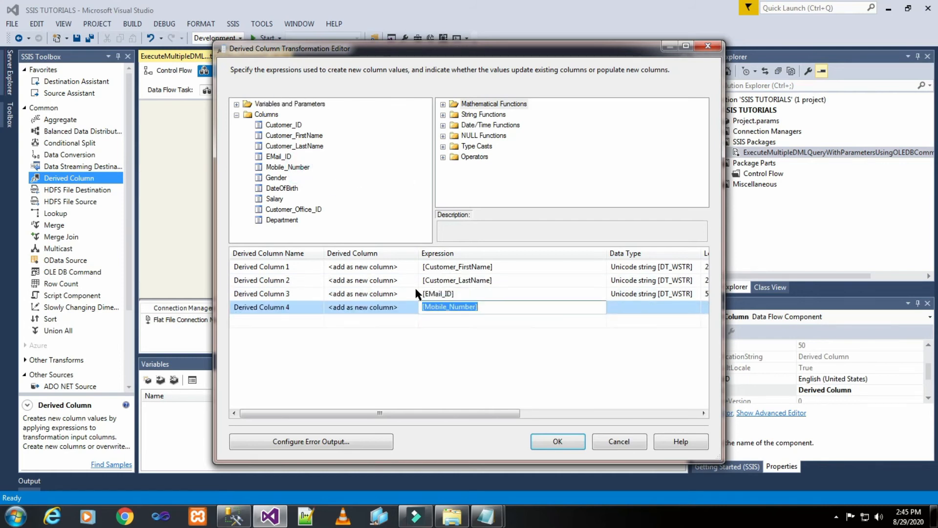
{"action": "left_click_drag", "start_coordinate": [275, 178], "coordinate": [427, 318]}
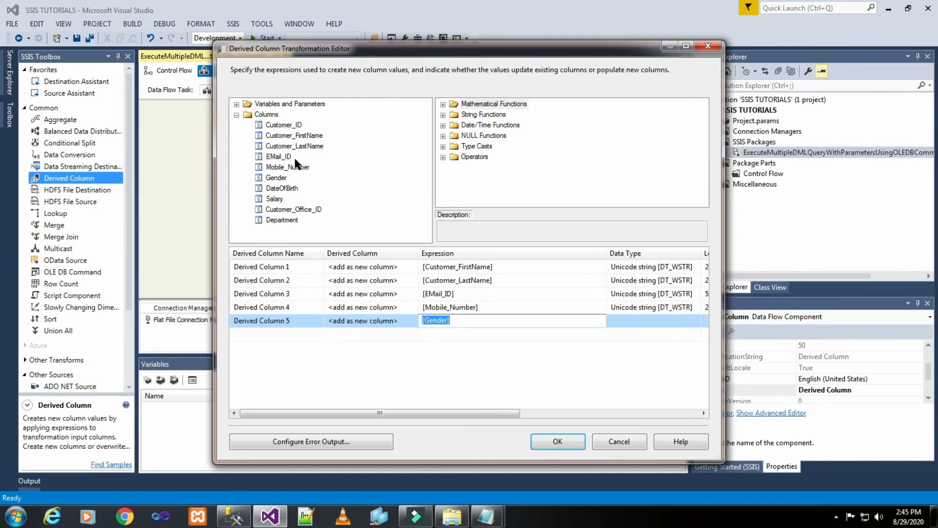
{"action": "left_click_drag", "start_coordinate": [282, 188], "coordinate": [432, 335]}
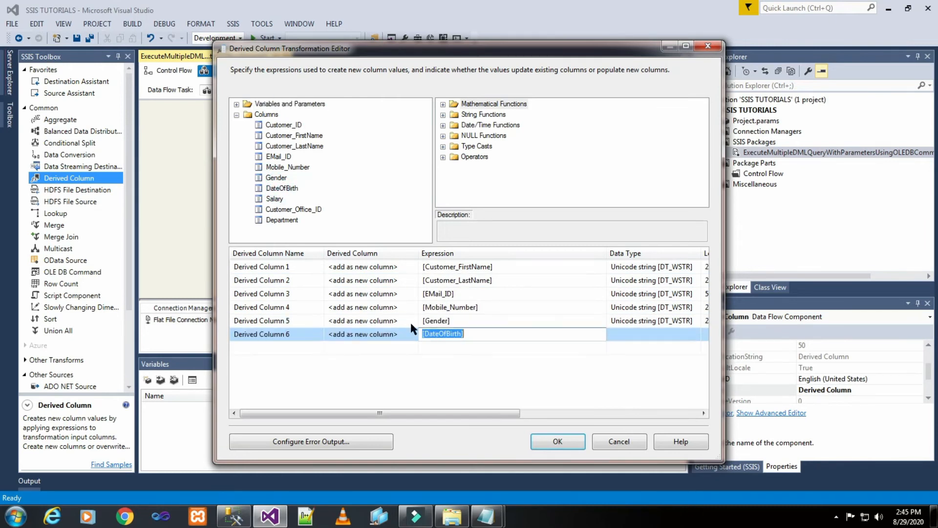
{"action": "left_click_drag", "start_coordinate": [276, 198], "coordinate": [439, 347]}
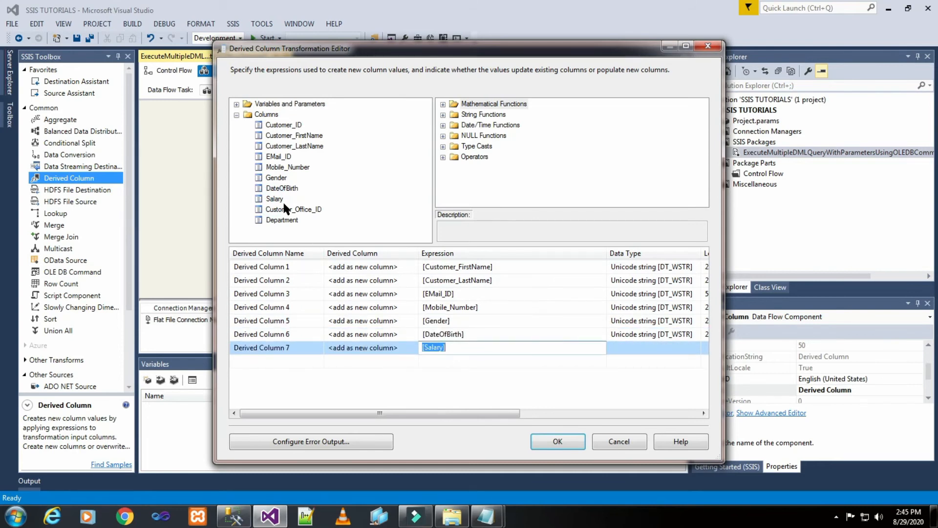
{"action": "left_click_drag", "start_coordinate": [285, 209], "coordinate": [445, 364]}
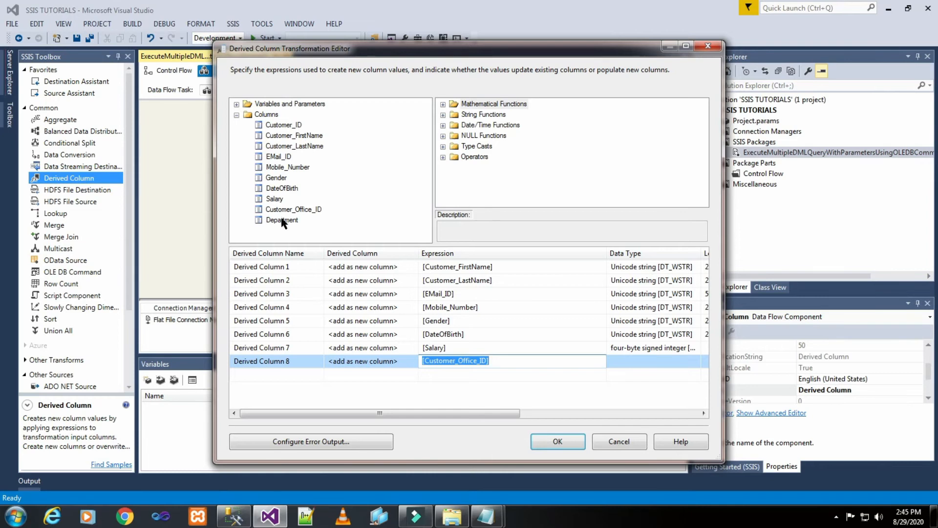
{"action": "left_click_drag", "start_coordinate": [282, 221], "coordinate": [430, 375]}
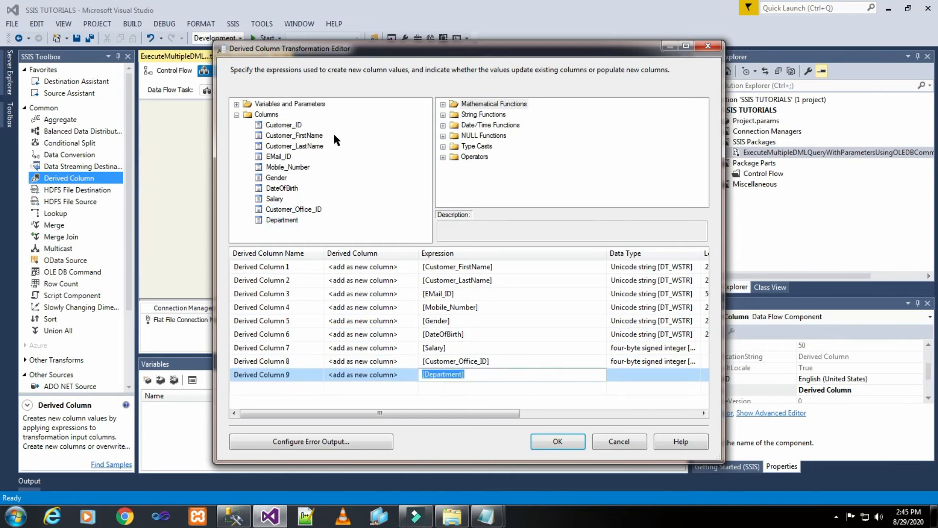
Step: Check the Customer_ID conditions of the update and delete queries in the Test file in Notepad
{"action": "left_click", "coordinate": [296, 125]}
{"action": "mouse_move", "coordinate": [475, 512]}
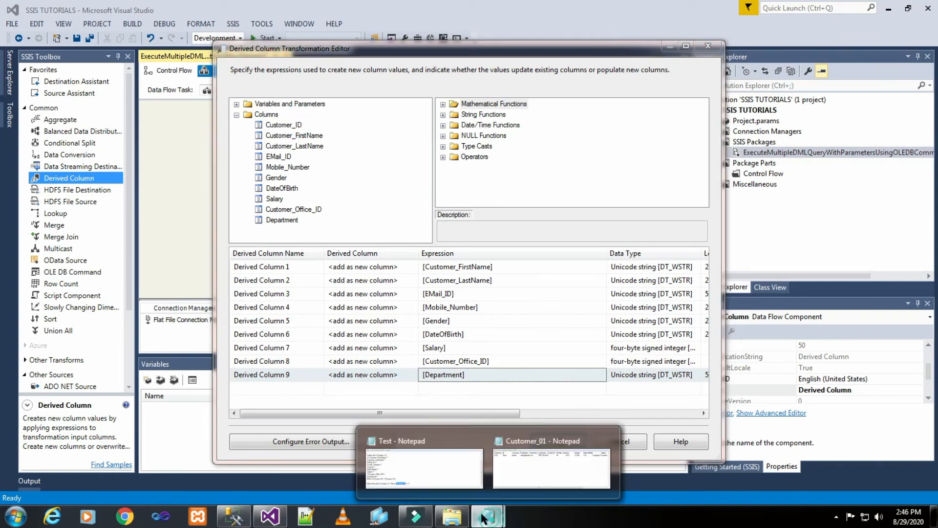
{"action": "left_click", "coordinate": [426, 468]}
{"action": "double_click", "coordinate": [332, 366]}
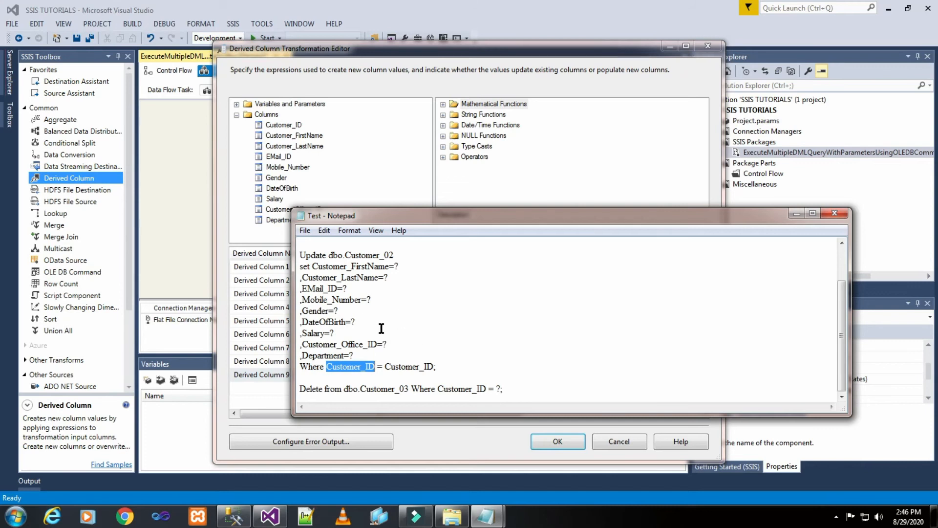
{"action": "left_click_drag", "start_coordinate": [438, 388], "coordinate": [481, 388]}
{"action": "left_click", "coordinate": [650, 164]}
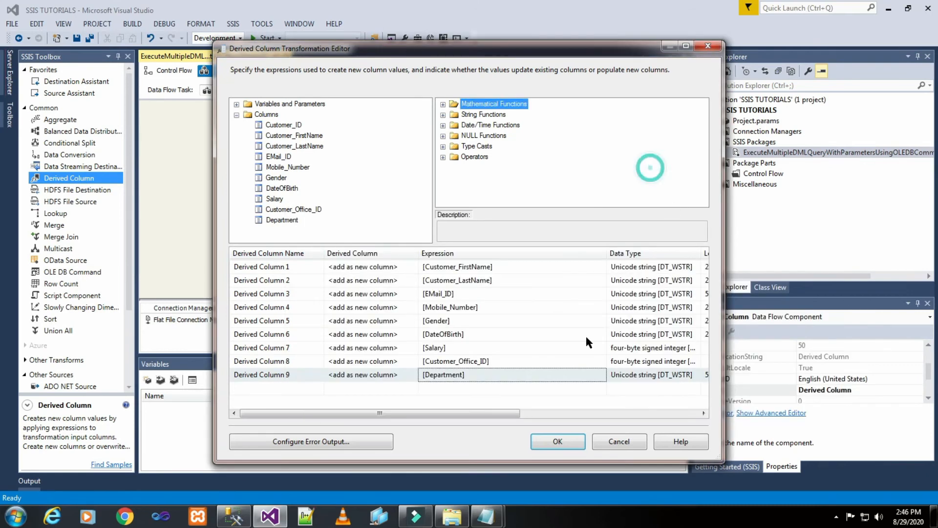
Step: Add two more derived columns, both from Customer_ID, and accept the Derived Column configuration
{"action": "left_click_drag", "start_coordinate": [299, 126], "coordinate": [441, 387]}
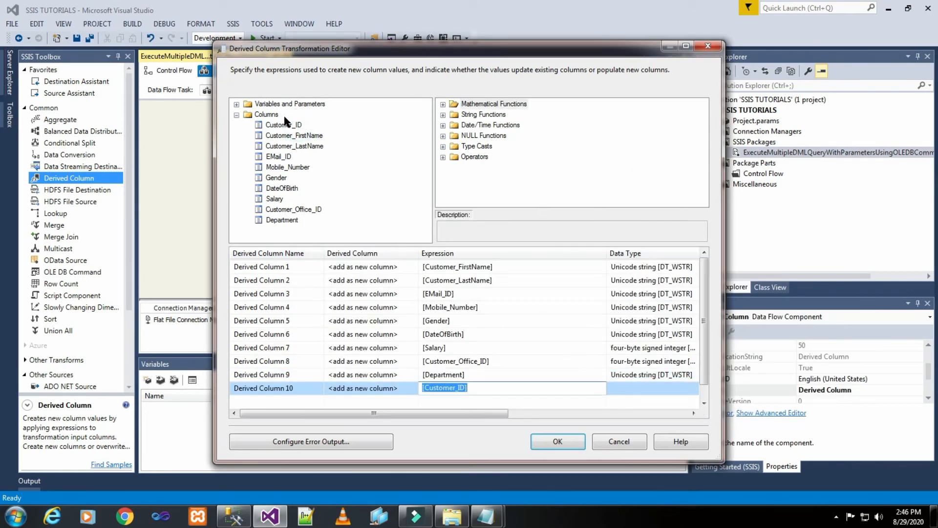
{"action": "left_click_drag", "start_coordinate": [284, 123], "coordinate": [431, 400]}
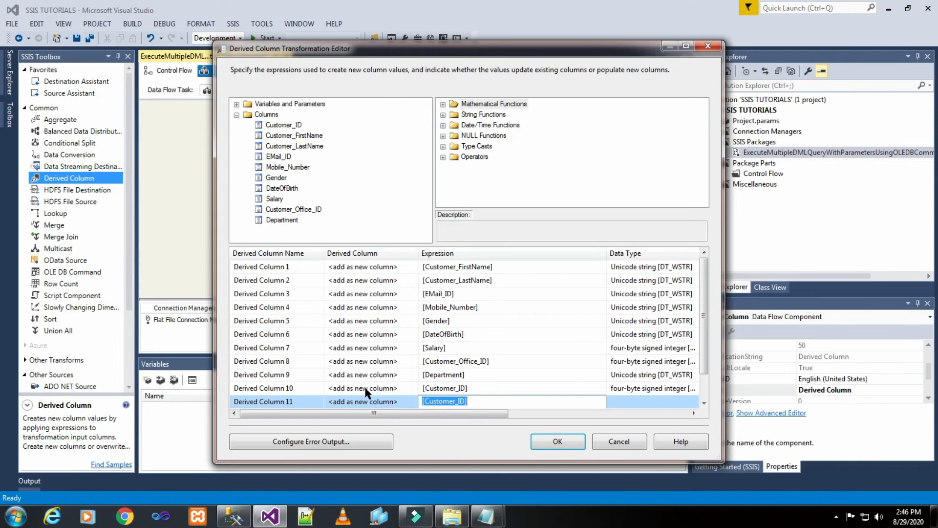
{"action": "left_click", "coordinate": [573, 441]}
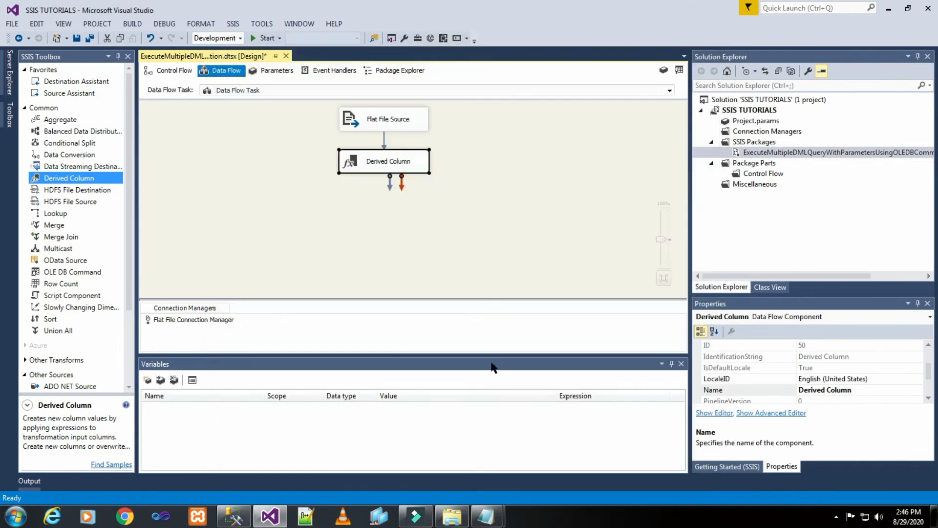
Step: Add a Data Conversion transformation below the Derived Column, connect the two and open the Data Conversion for editing
{"action": "left_click_drag", "start_coordinate": [92, 157], "coordinate": [379, 203]}
{"action": "left_click", "coordinate": [373, 165]}
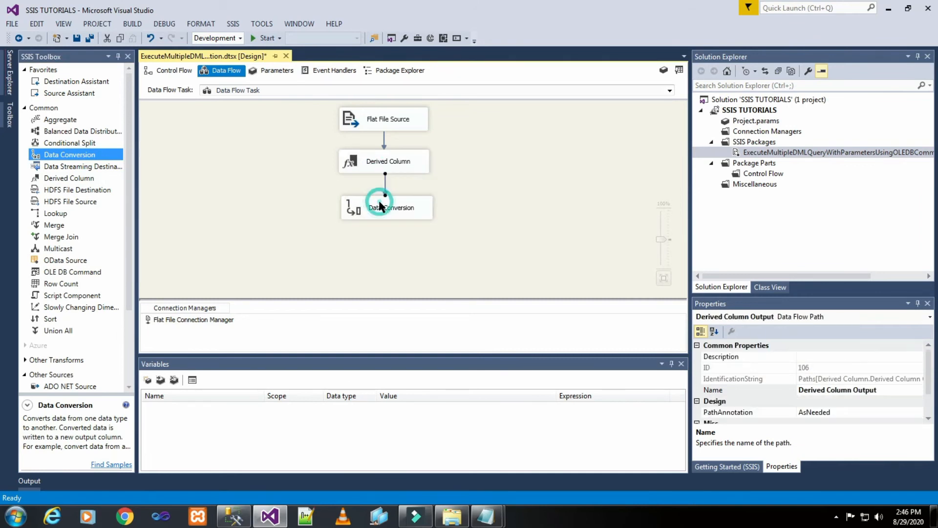
{"action": "left_click", "coordinate": [493, 166]}
{"action": "double_click", "coordinate": [411, 202]}
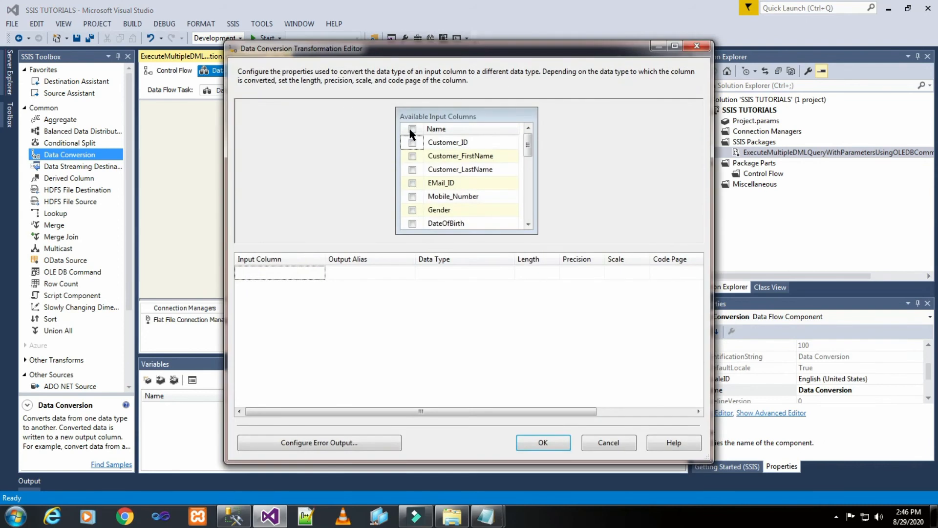
Step: Select all available input columns for conversion and check the Customer_ID data type of dbo.Customer_01 in SQL Server Management Studio
{"action": "left_click", "coordinate": [411, 130]}
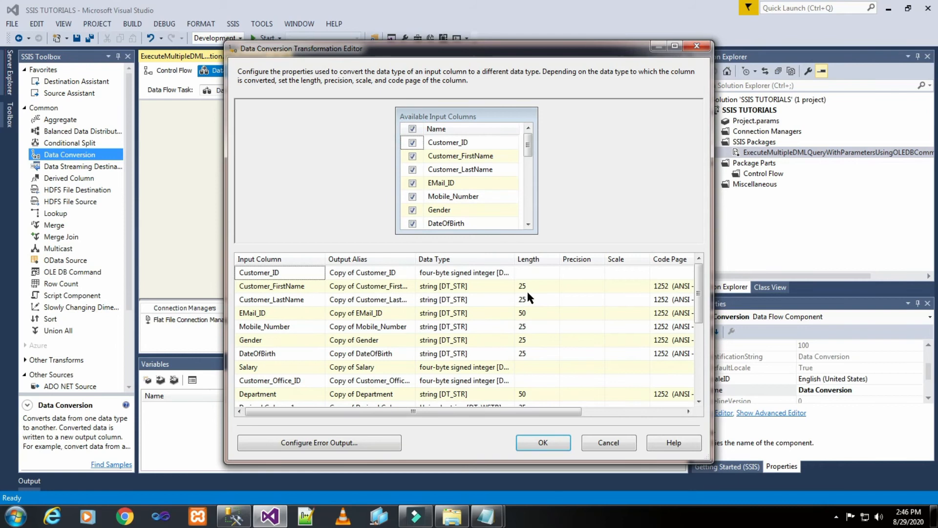
{"action": "left_click", "coordinate": [234, 516]}
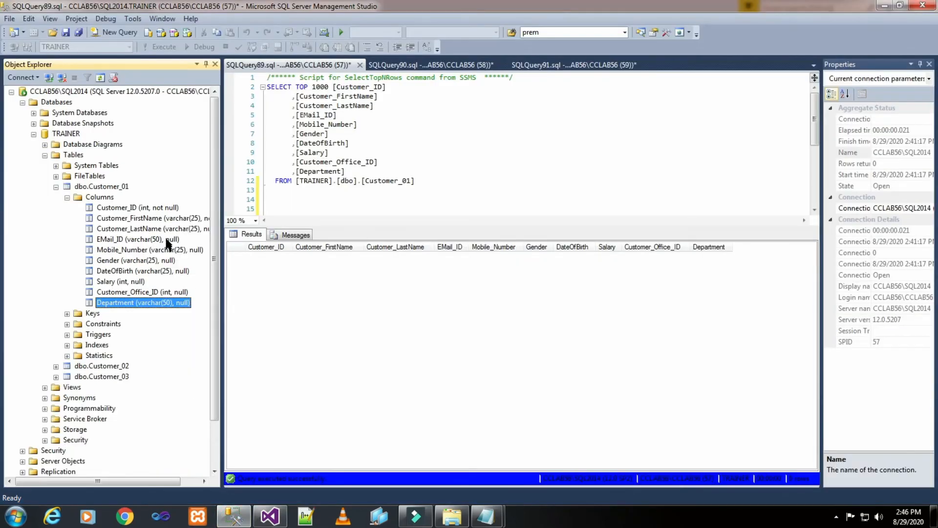
{"action": "left_click", "coordinate": [160, 209]}
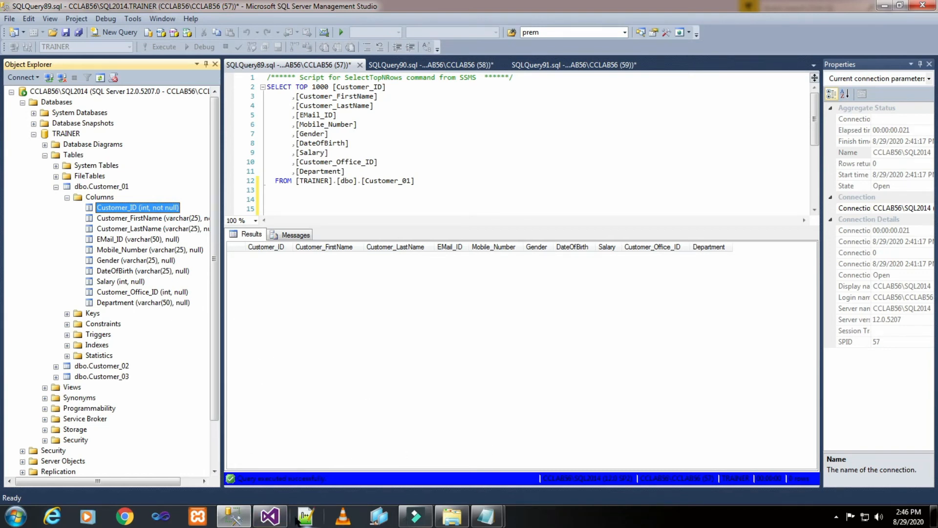
{"action": "left_click", "coordinate": [271, 516]}
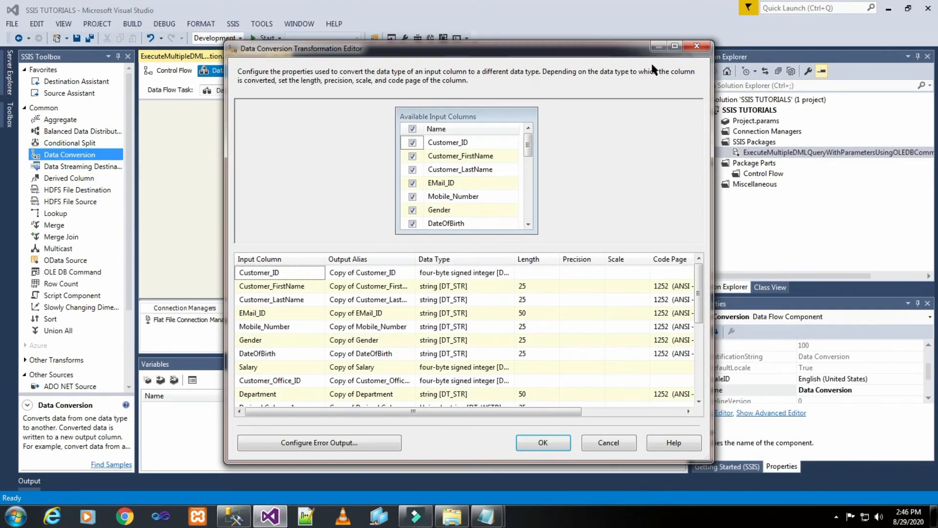
Step: Convert Derived Column 1 to string [DT_STR] with length 25, checking it against the Customer_FirstName definition in SQL Server Management Studio
{"action": "left_click_drag", "start_coordinate": [697, 289], "coordinate": [702, 317]}
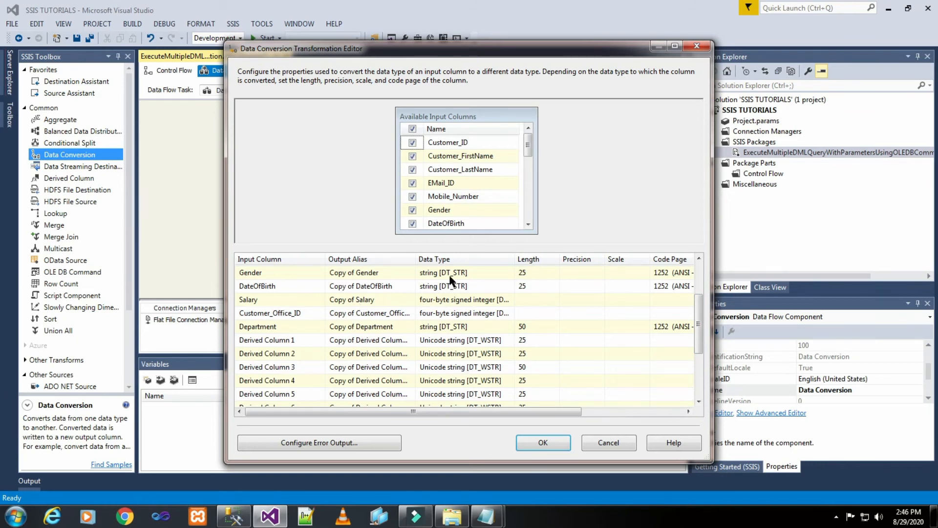
{"action": "double_click", "coordinate": [416, 262]}
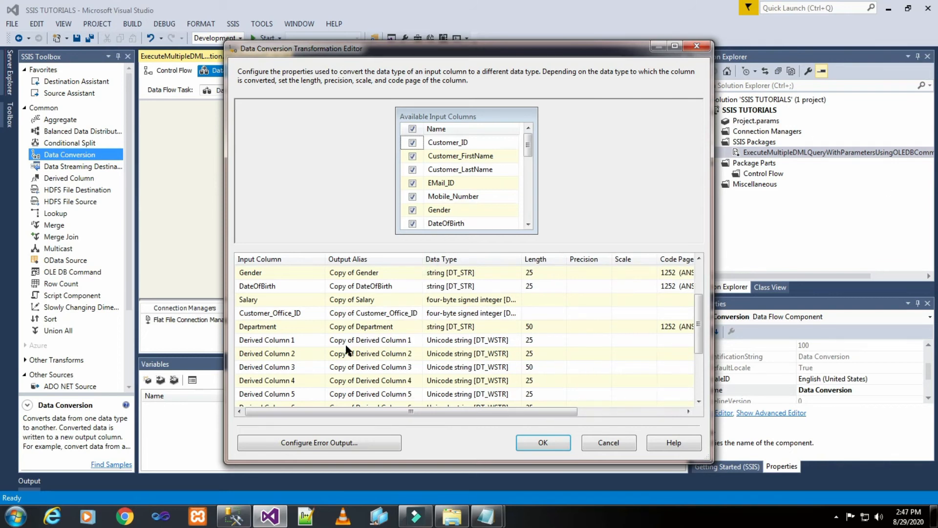
{"action": "left_click", "coordinate": [507, 339]}
{"action": "scroll", "coordinate": [507, 339], "scroll_direction": "up", "scroll_amount": 2}
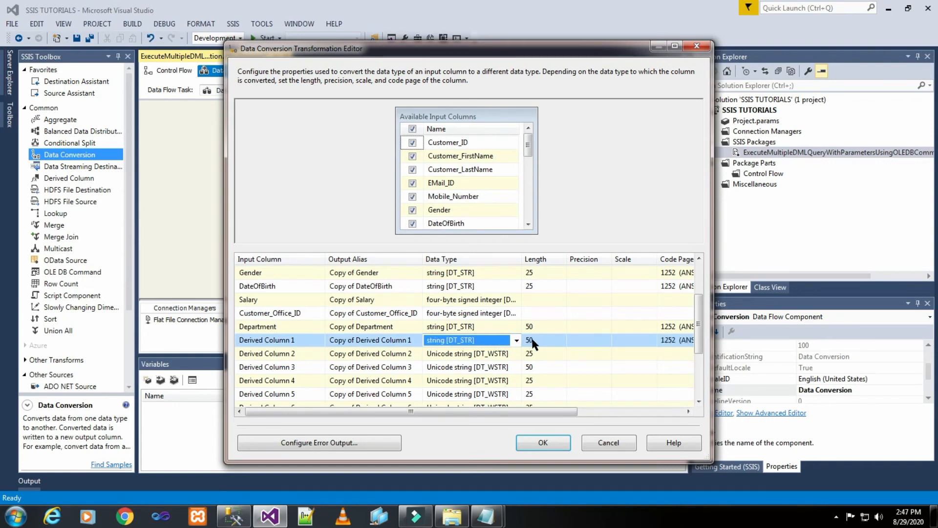
{"action": "left_click", "coordinate": [233, 516]}
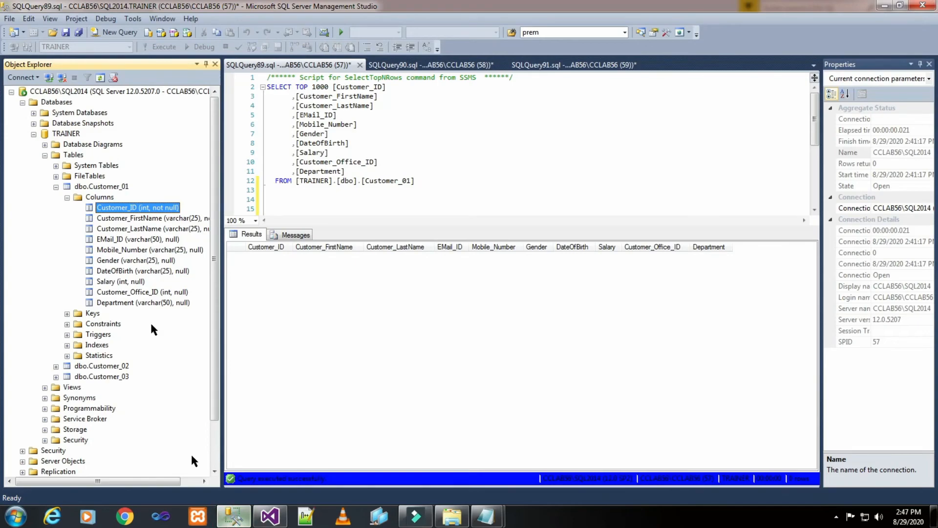
{"action": "left_click", "coordinate": [154, 219]}
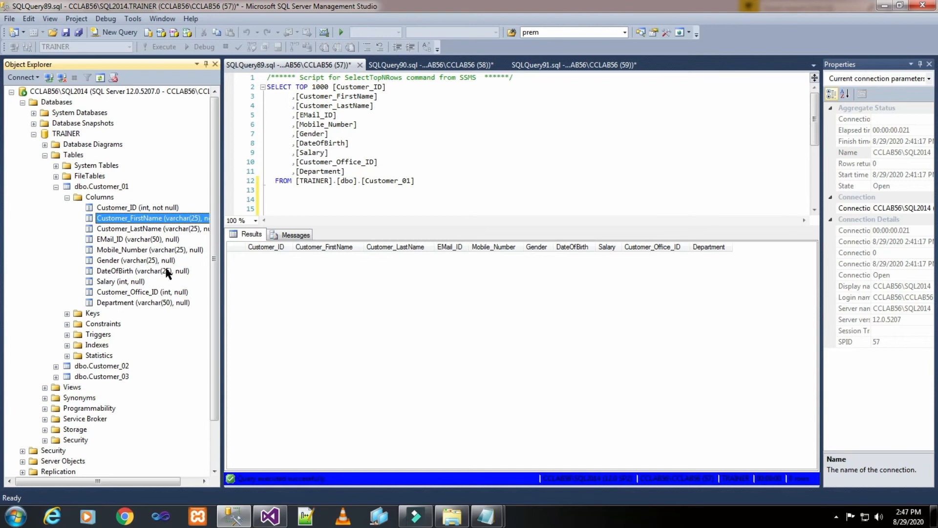
{"action": "left_click", "coordinate": [268, 518]}
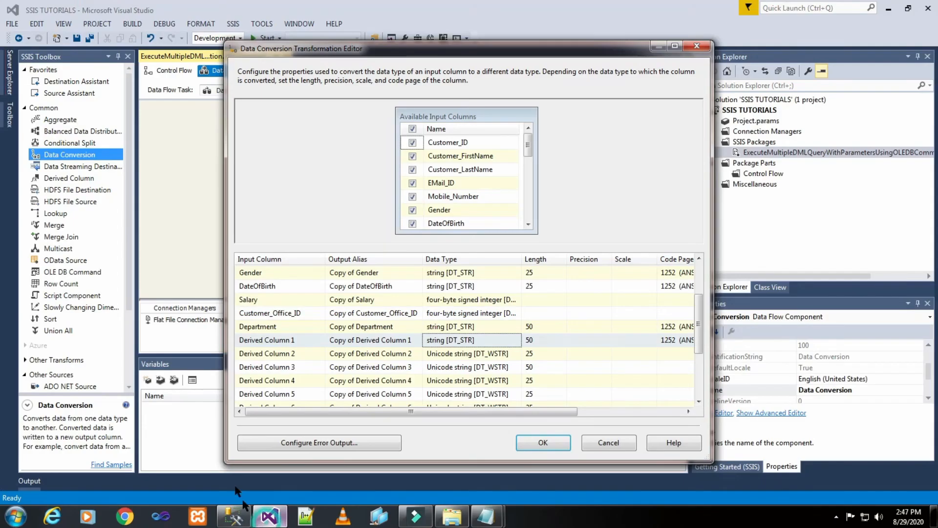
{"action": "left_click", "coordinate": [538, 338]}
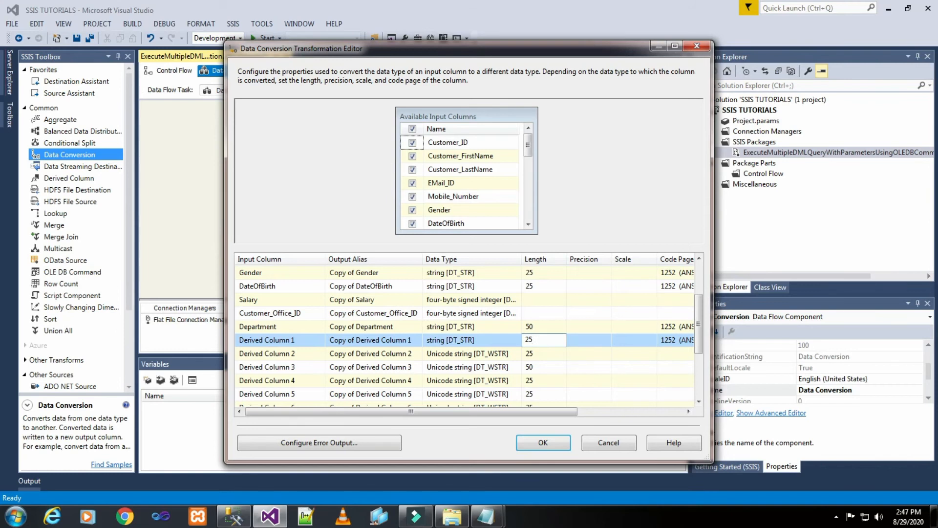
Step: Set the data type of Derived Column 2 to string [DT_STR] with length 25
{"action": "left_click", "coordinate": [497, 357]}
{"action": "key", "text": "s"}
{"action": "key", "text": "s"}
{"action": "key", "text": "s"}
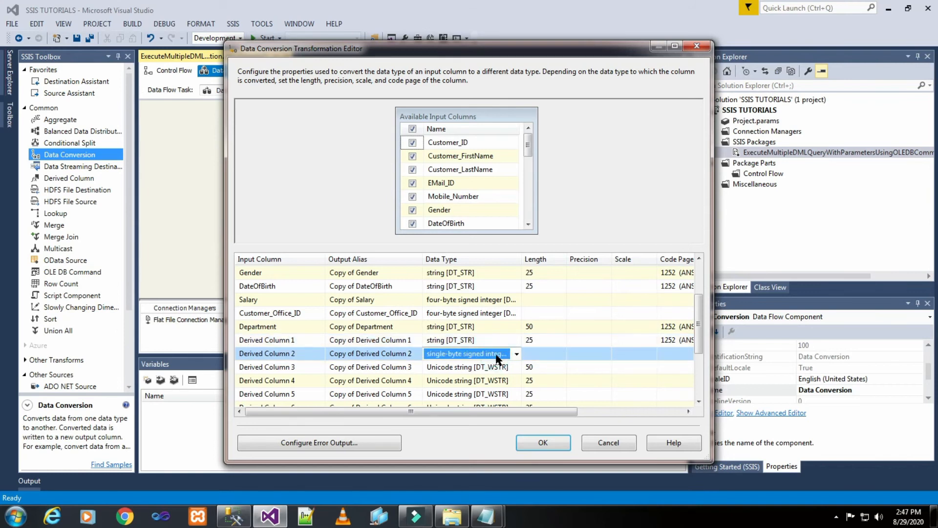
{"action": "left_click", "coordinate": [548, 356]}
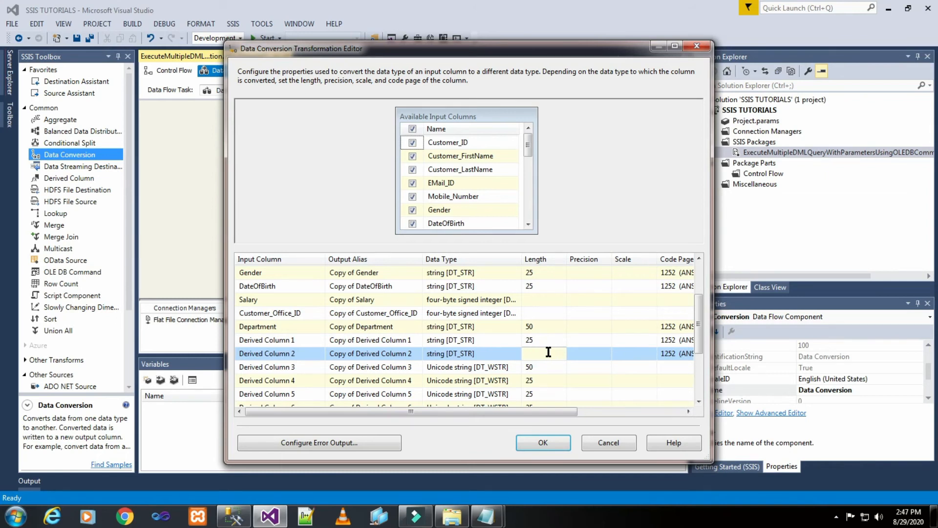
{"action": "type", "text": "25"}
Step: Set the data type of Derived Column 3 to string [DT_STR] and check the EMail_ID column definition in SQL Server Management Studio
{"action": "left_click", "coordinate": [448, 369]}
{"action": "key", "text": "s"}
{"action": "key", "text": "s"}
{"action": "key", "text": "s"}
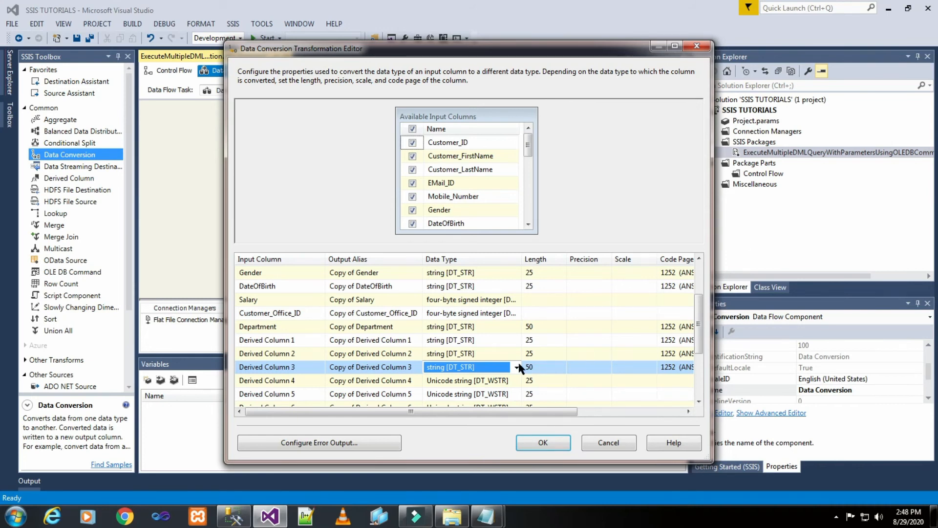
{"action": "left_click", "coordinate": [240, 516]}
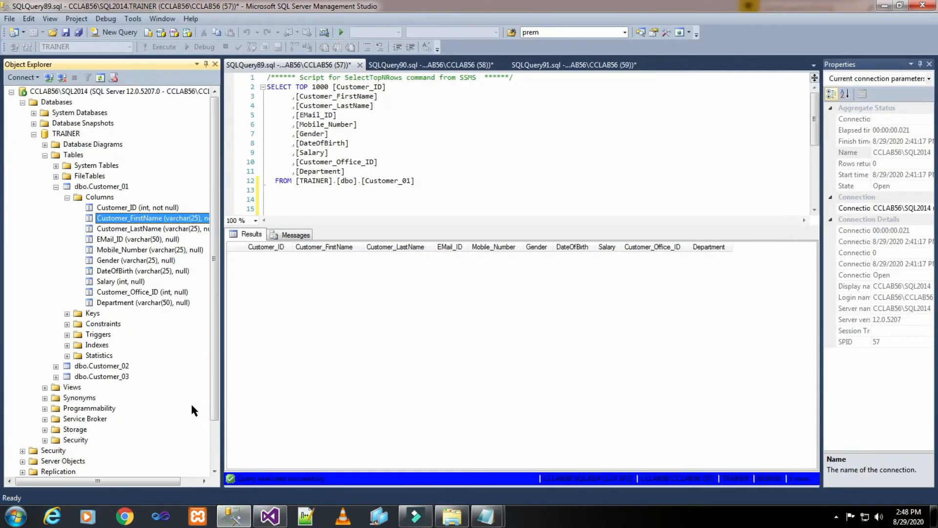
{"action": "left_click", "coordinate": [160, 239]}
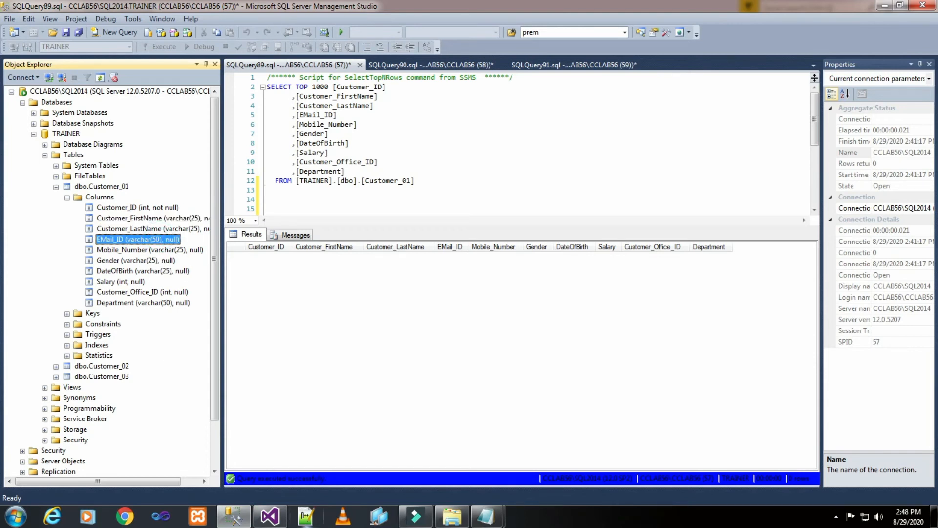
{"action": "left_click", "coordinate": [277, 516]}
Step: Set the data type of Derived Column 4 to string [DT_STR] with length 25
{"action": "left_click", "coordinate": [475, 384]}
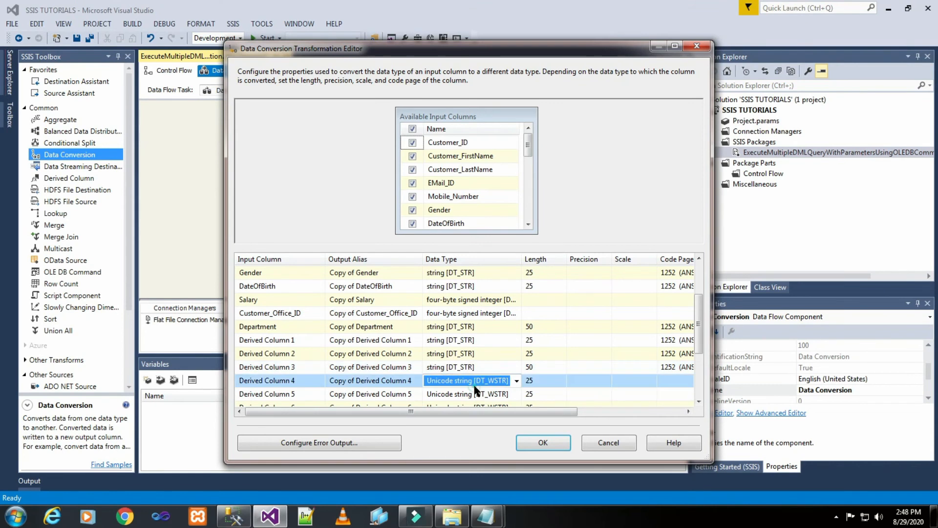
{"action": "key", "text": "s"}
{"action": "key", "text": "s"}
{"action": "key", "text": "s"}
{"action": "left_click", "coordinate": [533, 384]}
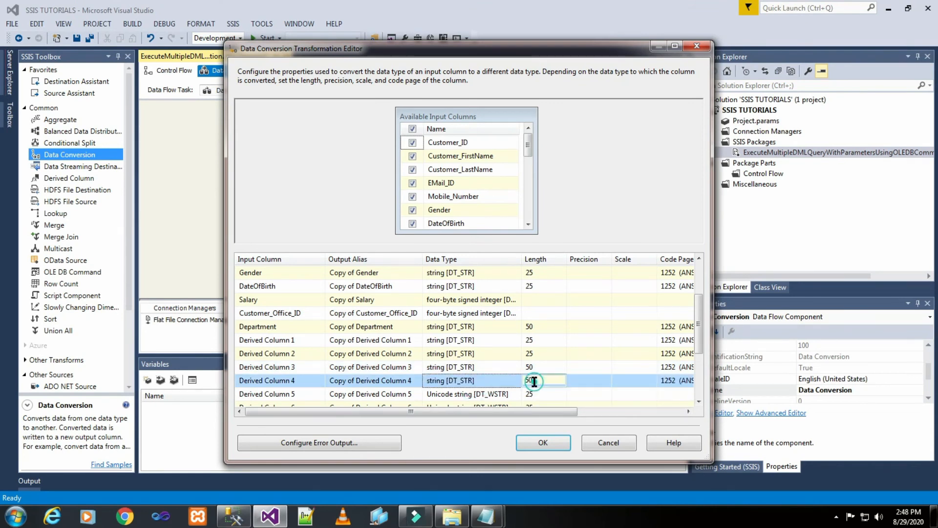
{"action": "key", "text": "BackSpace"}
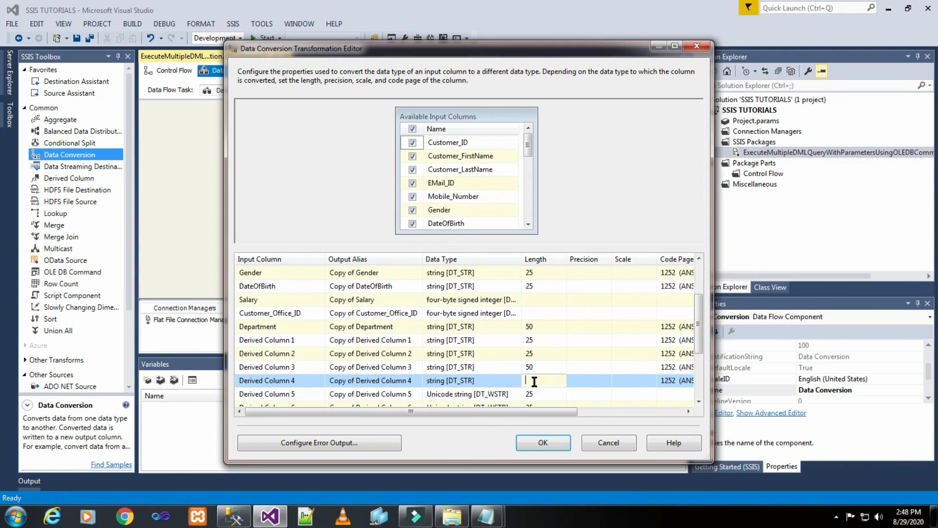
{"action": "type", "text": "25"}
Step: Set the data type of Derived Column 5 to string [DT_STR] with length 25
{"action": "left_click", "coordinate": [480, 395]}
{"action": "key", "text": "s"}
{"action": "key", "text": "s"}
{"action": "key", "text": "s"}
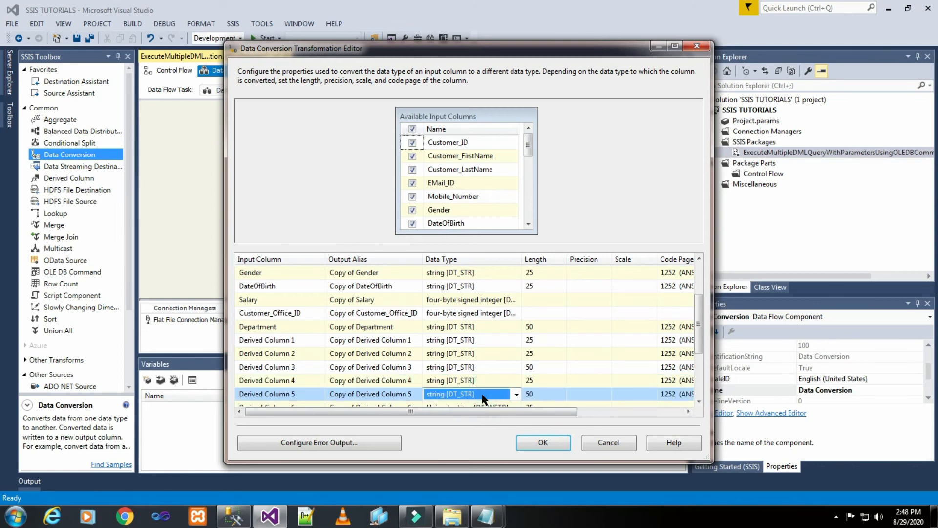
{"action": "left_click", "coordinate": [542, 392]}
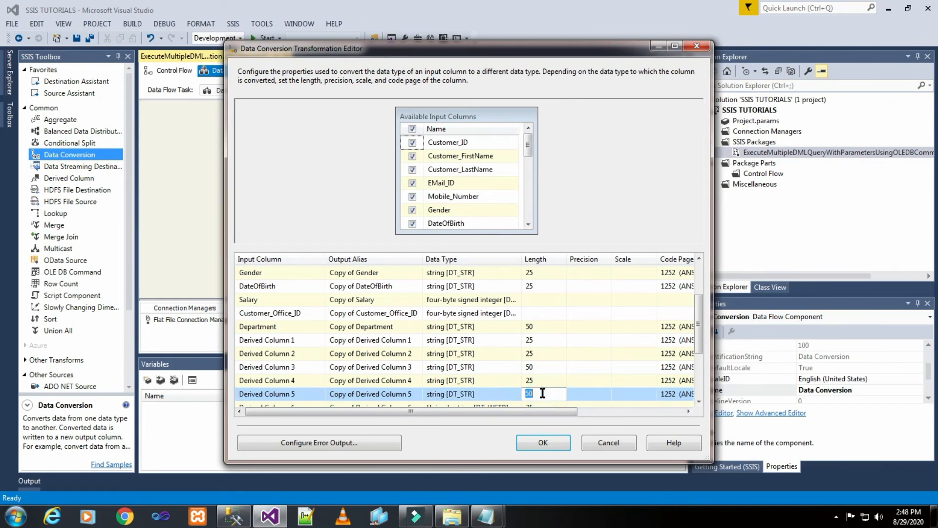
{"action": "type", "text": "2"}
Step: Set the data type of Derived Column 6 to string [DT_STR] with length 25
{"action": "left_click_drag", "start_coordinate": [699, 325], "coordinate": [699, 344]}
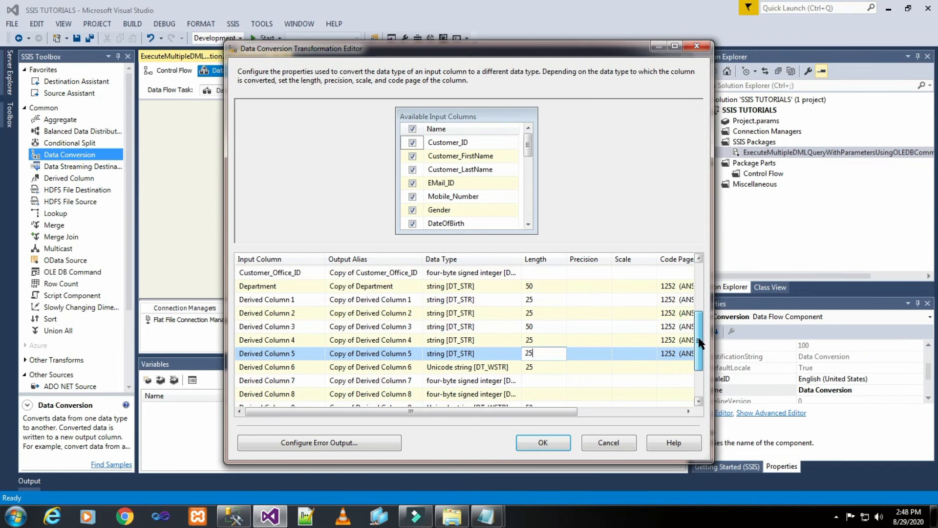
{"action": "left_click", "coordinate": [501, 370]}
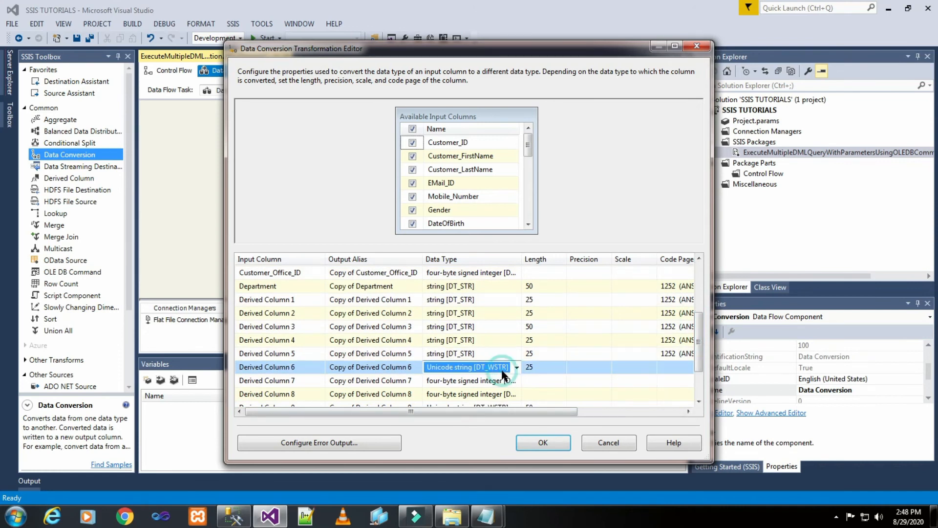
{"action": "key", "text": "s"}
{"action": "key", "text": "s"}
{"action": "key", "text": "s"}
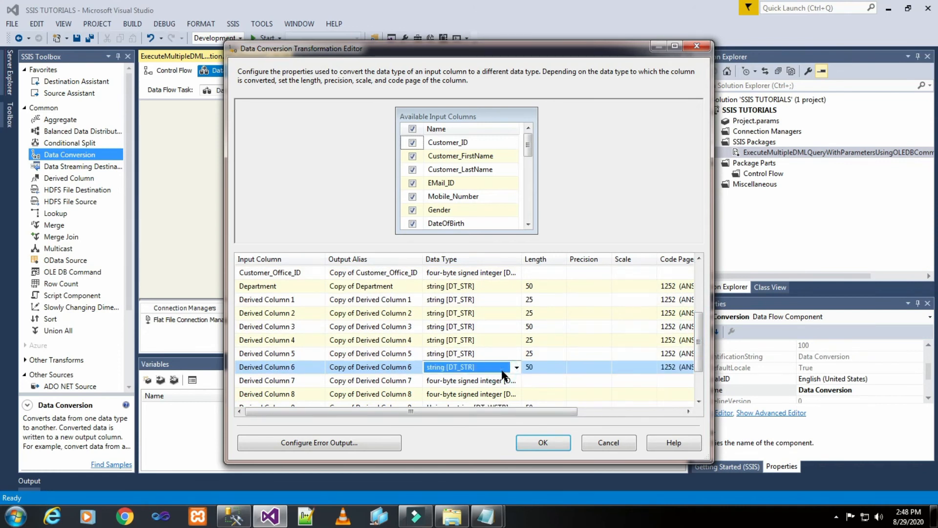
{"action": "left_click", "coordinate": [539, 367]}
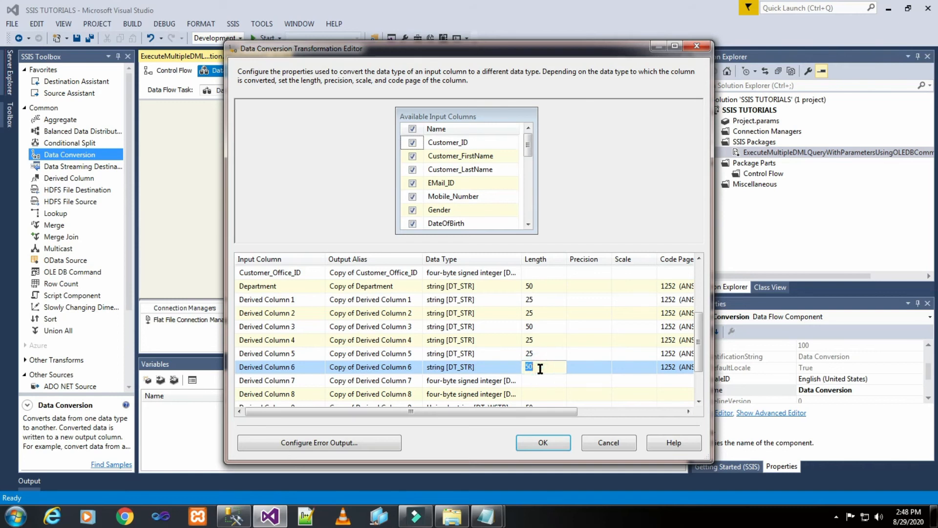
{"action": "type", "text": "25"}
Step: Set the data type of Derived Column 9 to string [DT_STR]
{"action": "left_click_drag", "start_coordinate": [698, 369], "coordinate": [699, 384]}
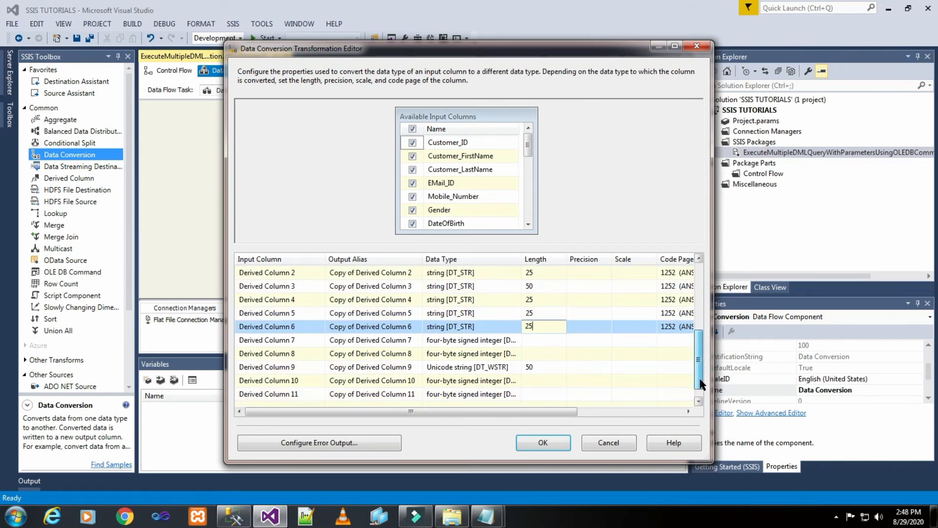
{"action": "left_click", "coordinate": [466, 368]}
{"action": "key", "text": "s"}
{"action": "key", "text": "s"}
{"action": "key", "text": "s"}
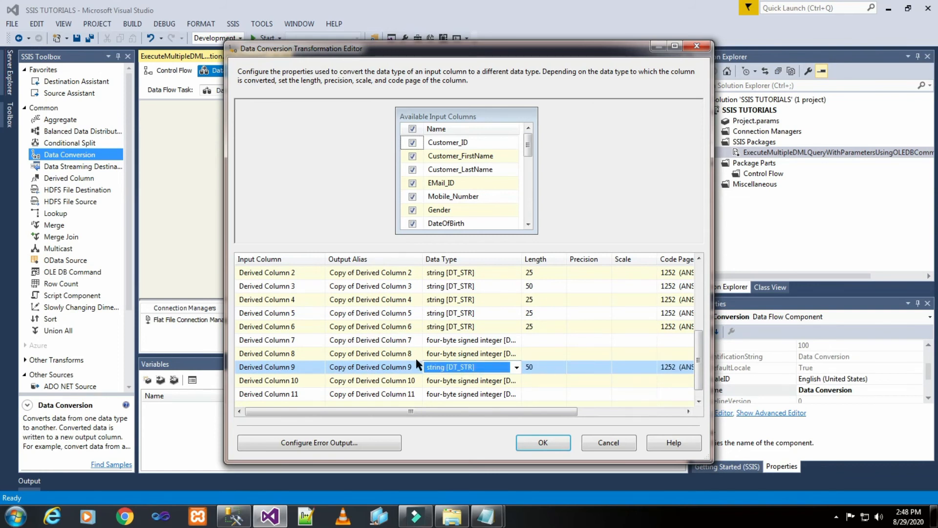
Step: Check the Salary, Customer_Office_ID and Department data types in SQL Server Management Studio, then accept the Data Conversion configuration in Visual Studio
{"action": "left_click", "coordinate": [228, 522]}
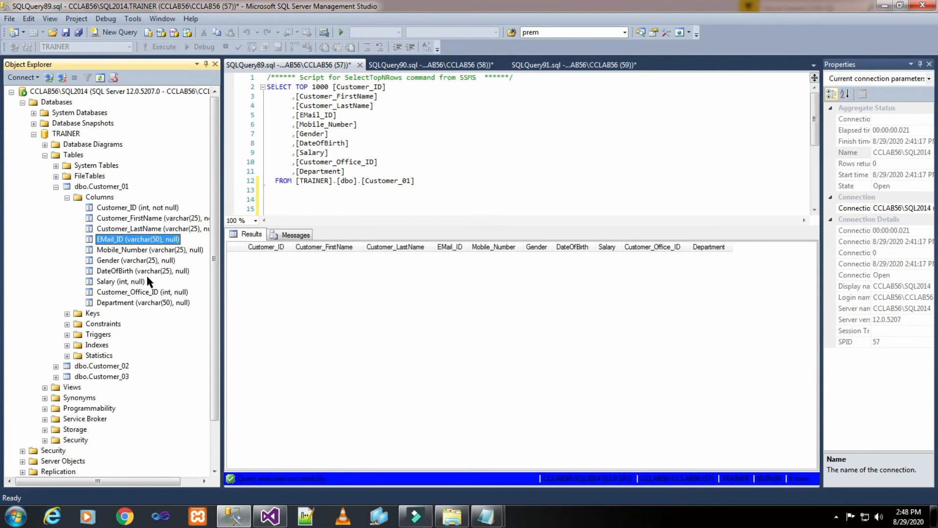
{"action": "left_click", "coordinate": [120, 281]}
{"action": "left_click", "coordinate": [122, 292]}
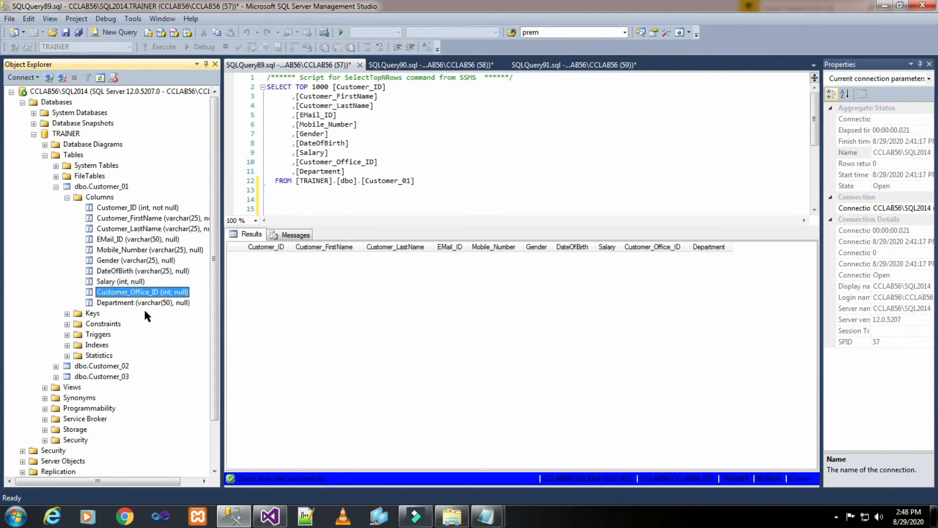
{"action": "left_click", "coordinate": [145, 303]}
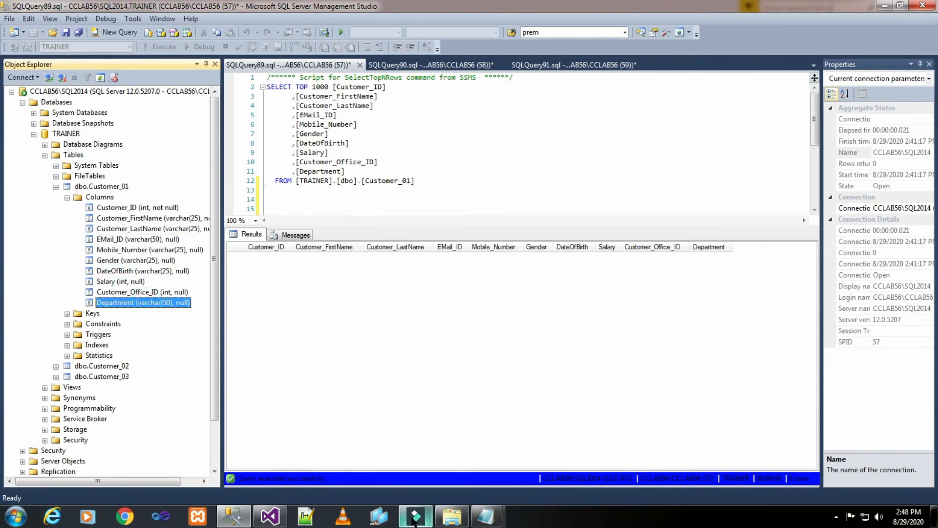
{"action": "left_click", "coordinate": [282, 517]}
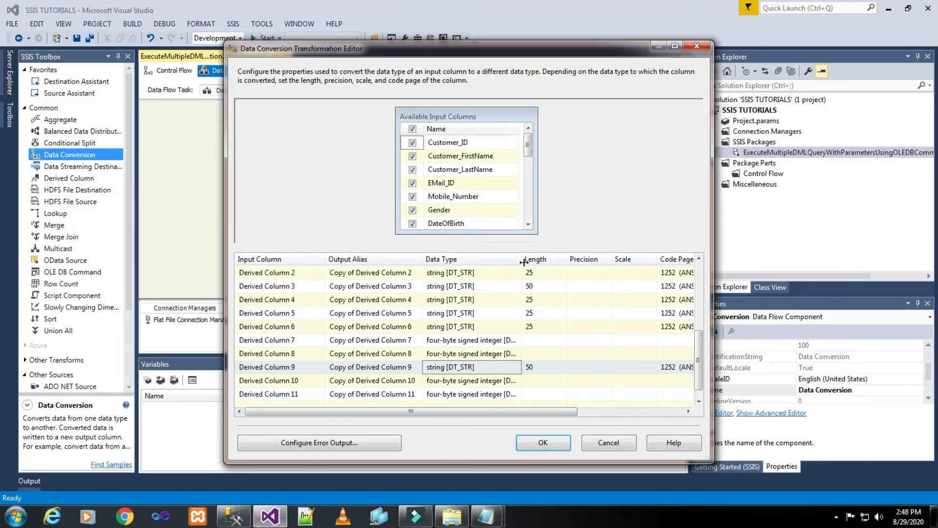
{"action": "left_click_drag", "start_coordinate": [521, 259], "coordinate": [531, 259]}
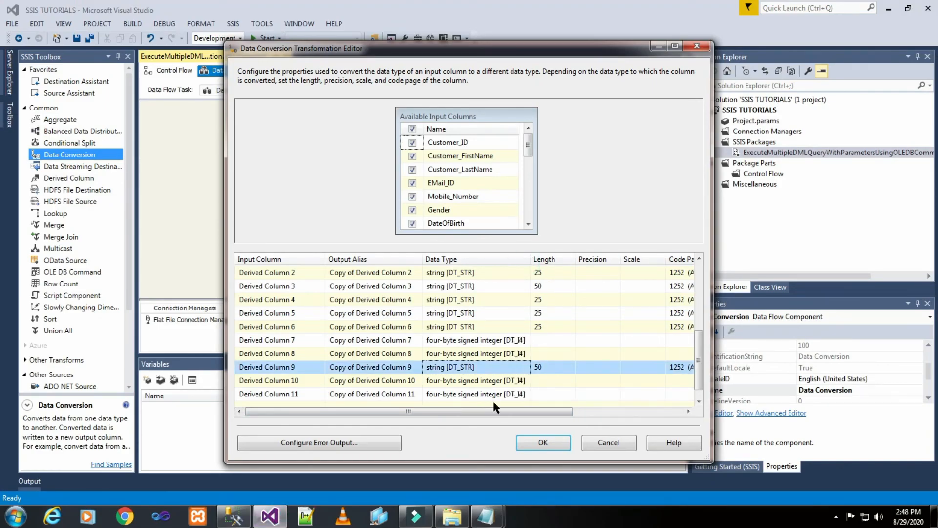
{"action": "left_click", "coordinate": [543, 443]}
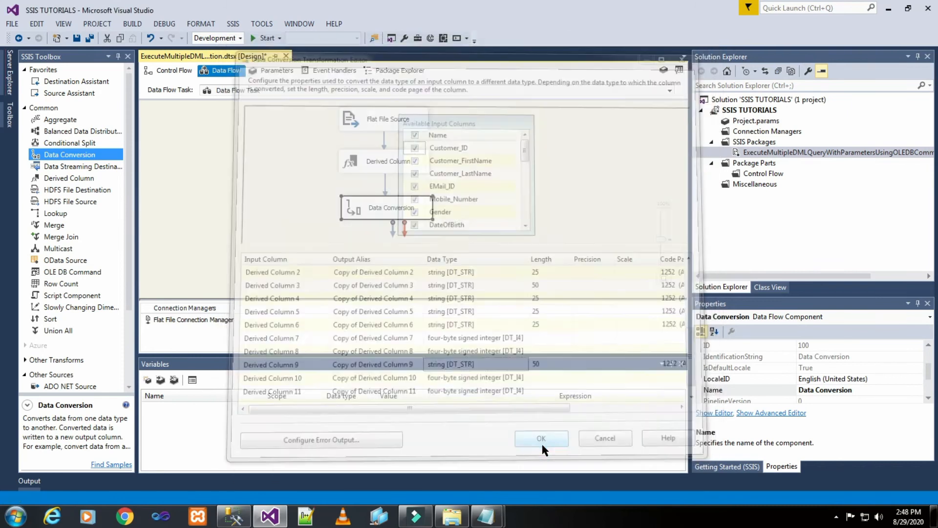
Step: Add an OLE DB Command transformation below the Data Conversion in the data flow
{"action": "left_click", "coordinate": [462, 204]}
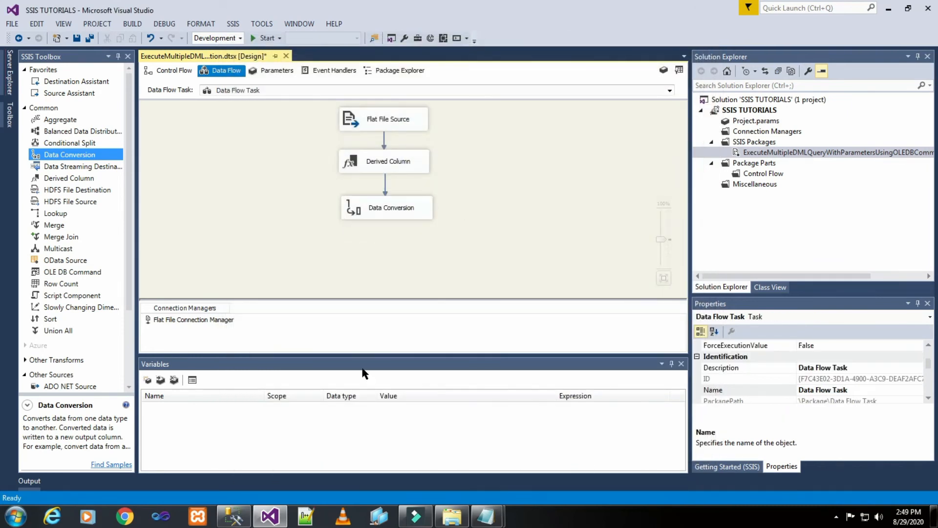
{"action": "left_click_drag", "start_coordinate": [72, 272], "coordinate": [342, 244]}
{"action": "left_click", "coordinate": [534, 204]}
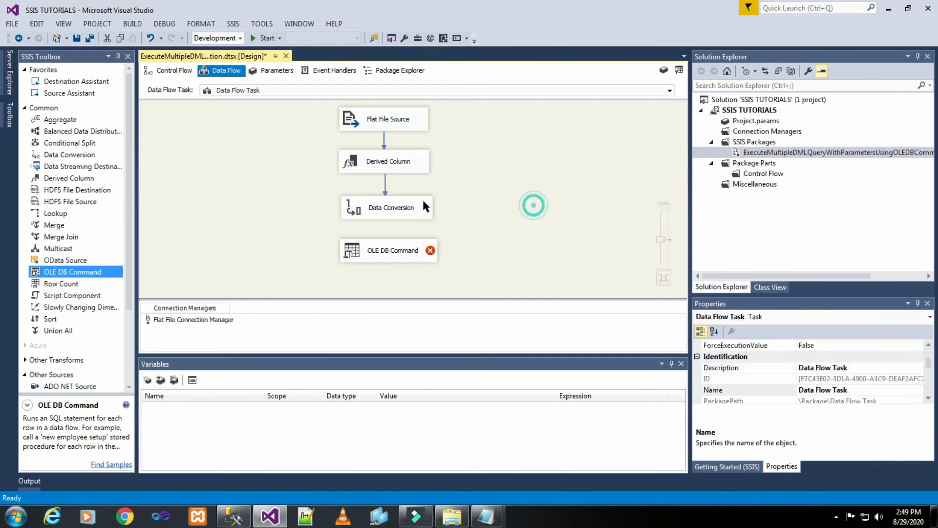
Step: Connect the Data Conversion output to the OLE DB Command transformation
{"action": "left_click", "coordinate": [389, 208]}
{"action": "left_click_drag", "start_coordinate": [390, 225], "coordinate": [395, 252]}
{"action": "left_click", "coordinate": [477, 218]}
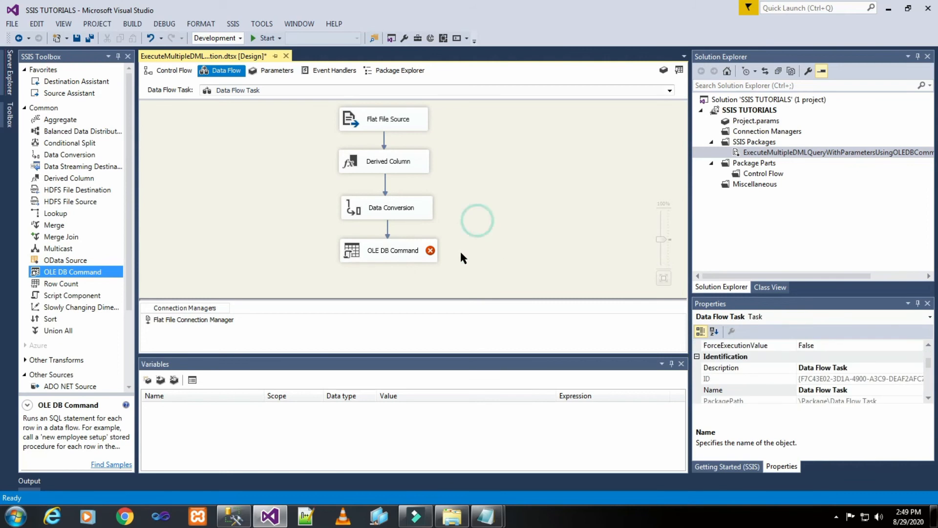
{"action": "double_click", "coordinate": [395, 255]}
{"action": "left_click", "coordinate": [442, 184]}
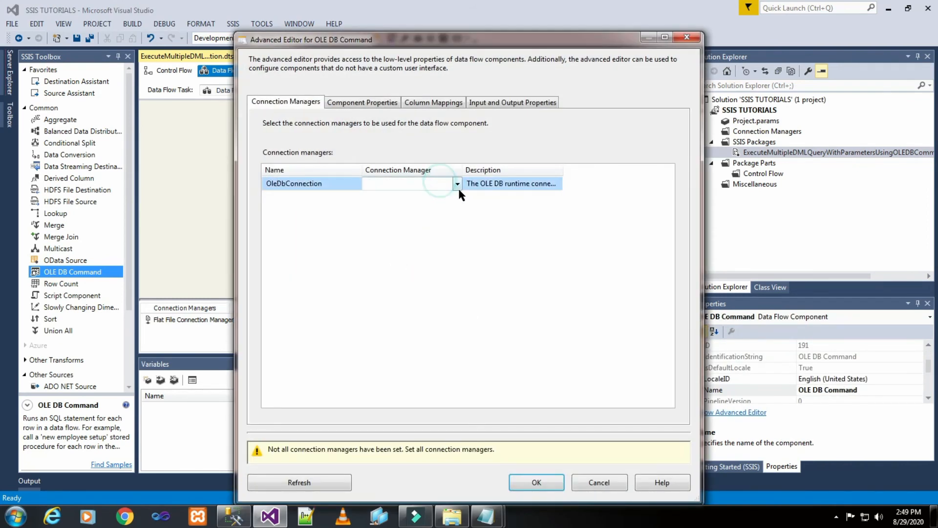
{"action": "left_click", "coordinate": [457, 184]}
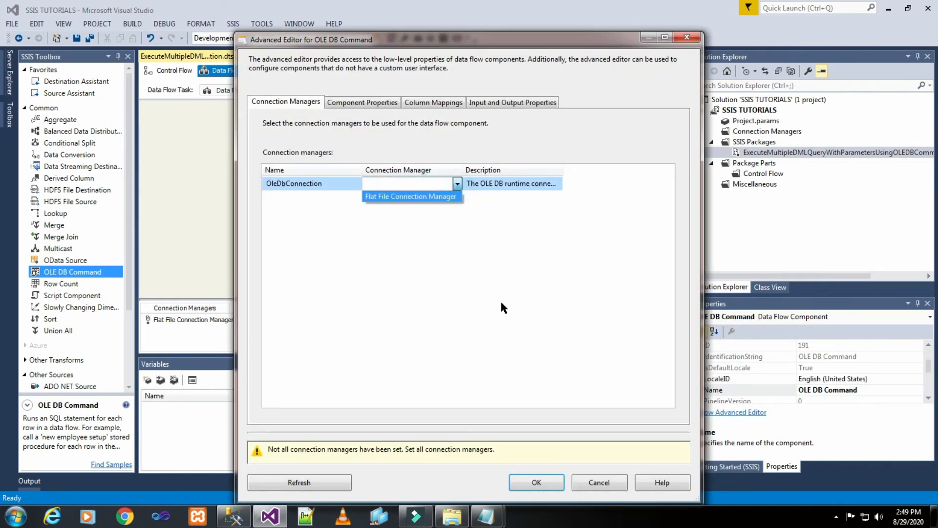
{"action": "left_click", "coordinate": [536, 483]}
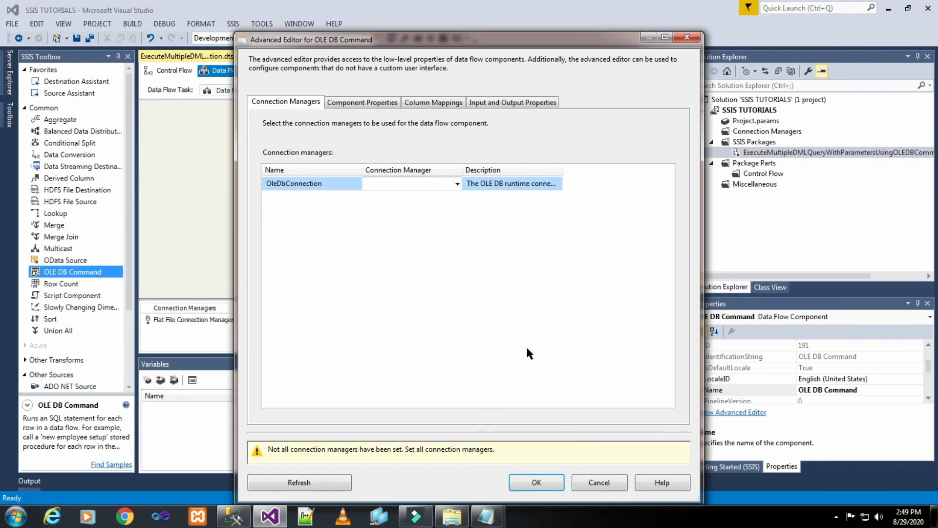
{"action": "left_click", "coordinate": [580, 480]}
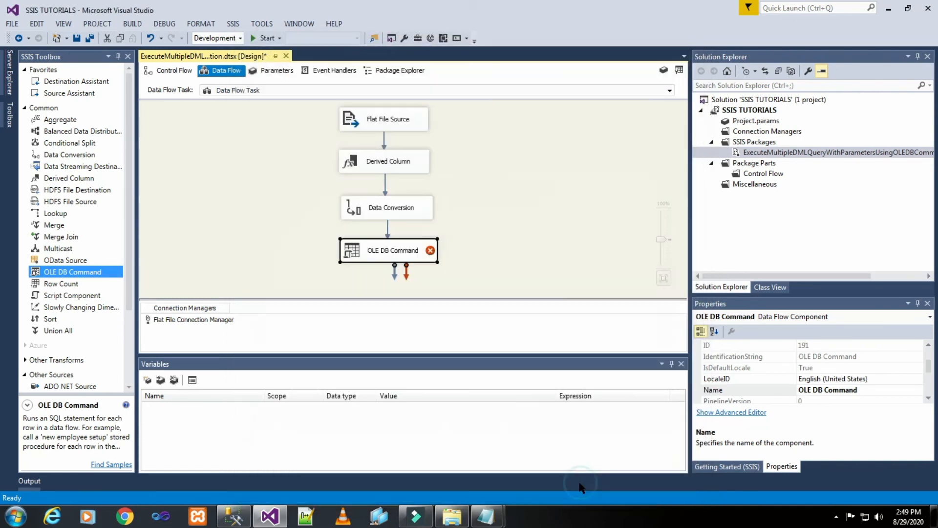
Step: Delete the saved data connection and start a new OLE DB connection to the server CCLAB56\SQL2014
{"action": "left_click", "coordinate": [475, 321]}
{"action": "right_click", "coordinate": [275, 322]}
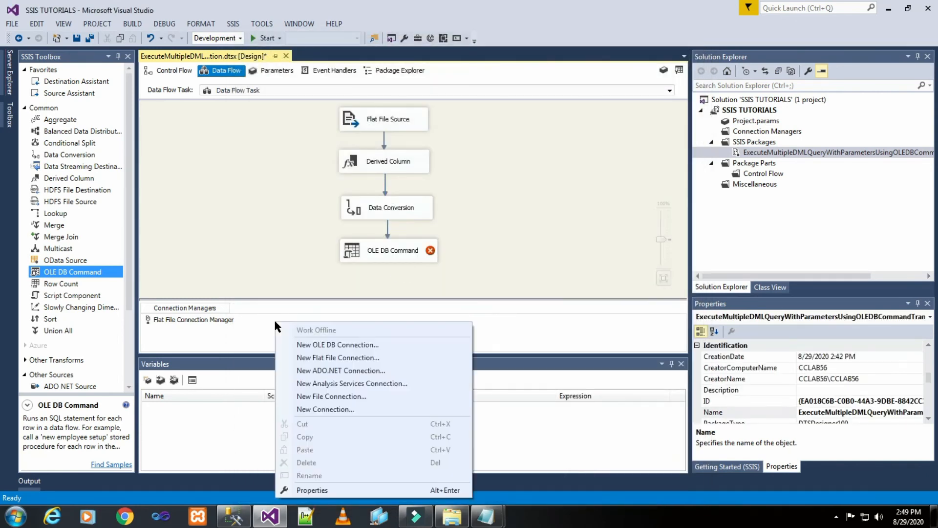
{"action": "left_click", "coordinate": [317, 345]}
{"action": "left_click", "coordinate": [608, 366]}
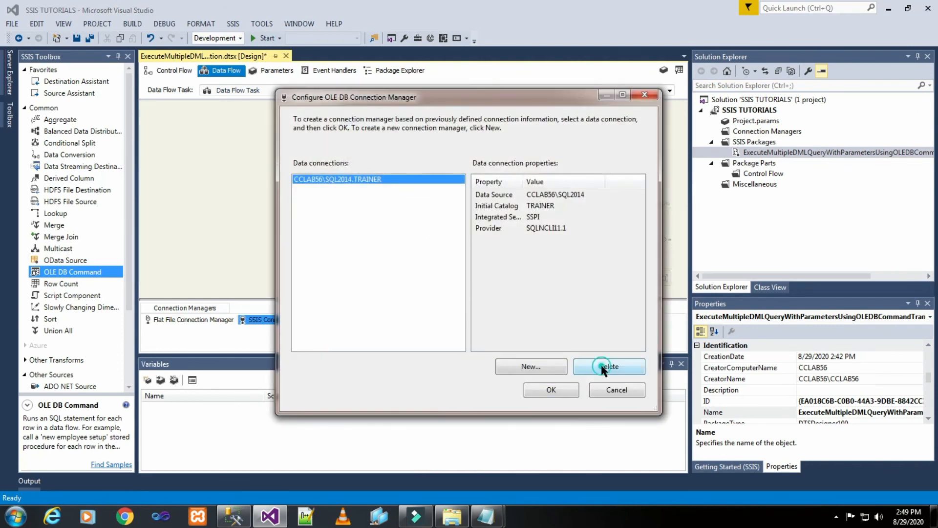
{"action": "left_click", "coordinate": [551, 367]}
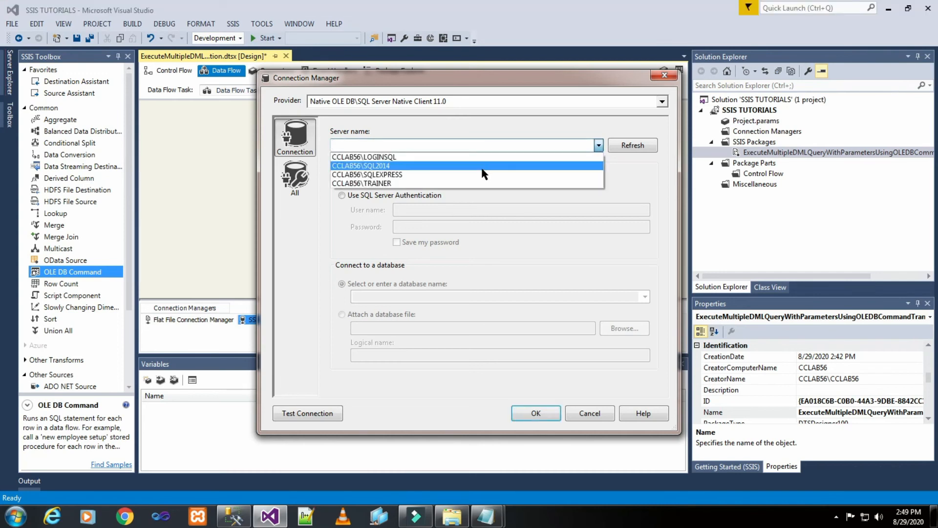
{"action": "left_click", "coordinate": [481, 169]}
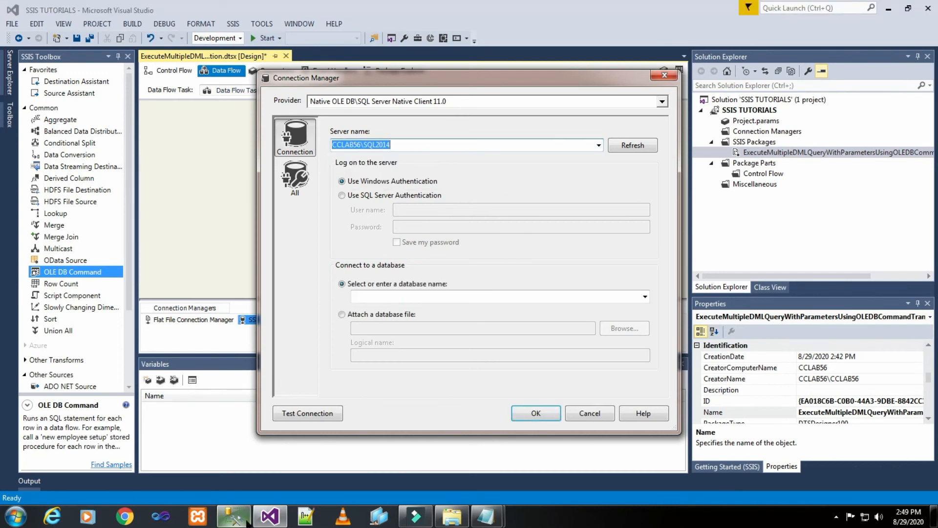
Step: Check the server, TRAINER database and dbo.Customer_01 table in SQL Server Management Studio and return to Visual Studio
{"action": "left_click", "coordinate": [234, 516]}
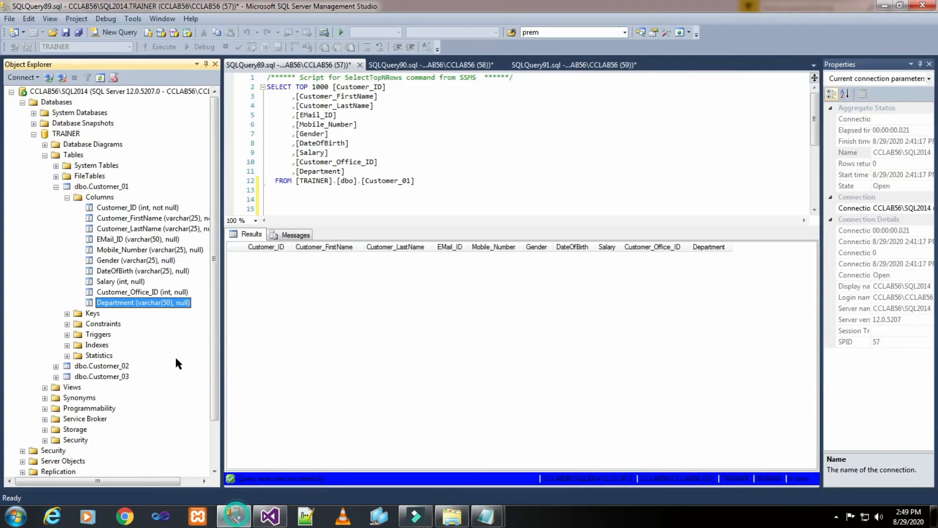
{"action": "left_click", "coordinate": [72, 93]}
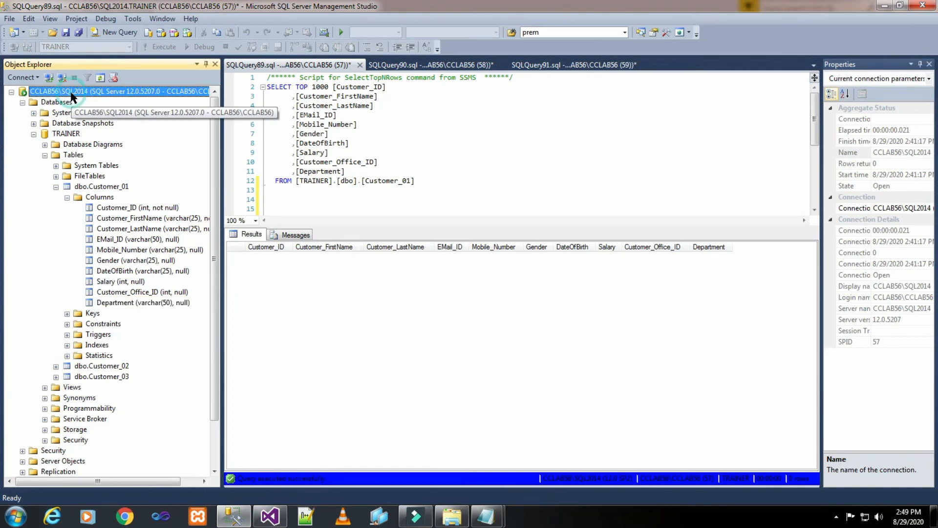
{"action": "left_click", "coordinate": [73, 135]}
{"action": "left_click", "coordinate": [100, 187]}
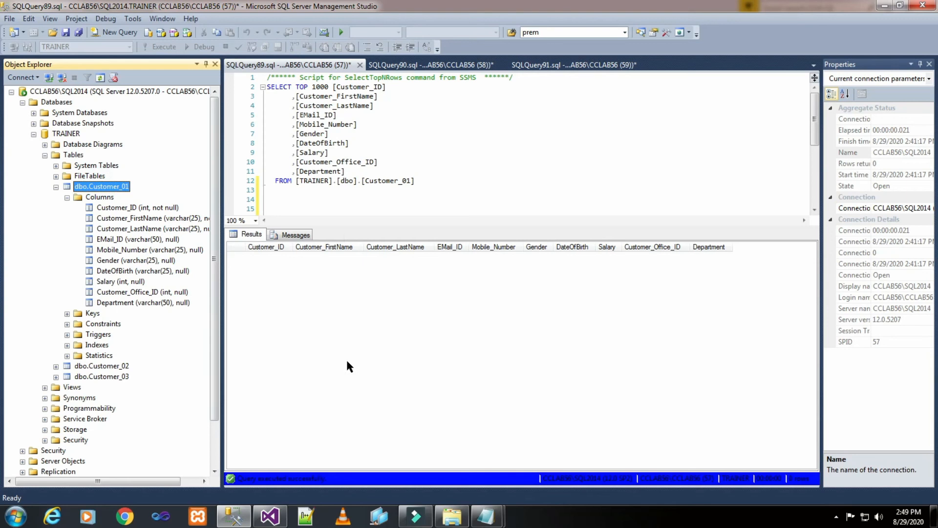
{"action": "left_click", "coordinate": [266, 519]}
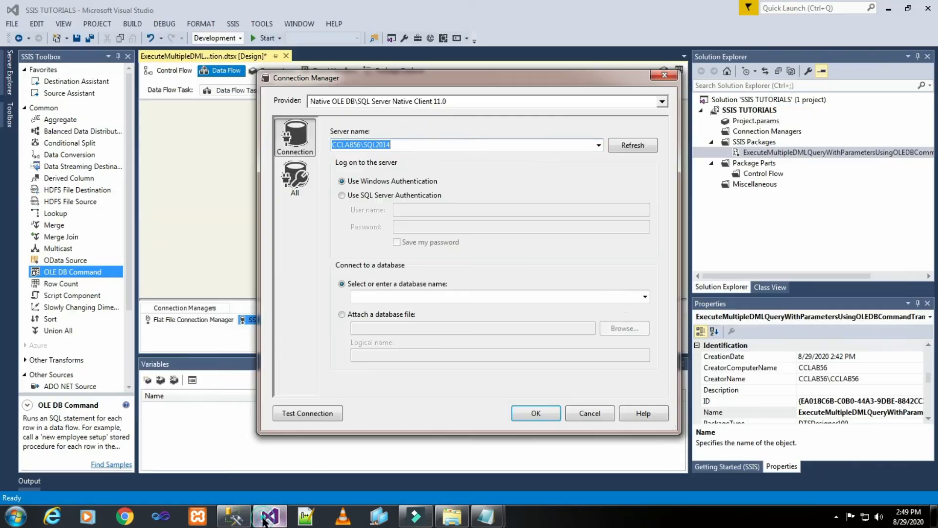
Step: Set the new connection's database to TRAINER, test the connection and accept the connection manager
{"action": "left_click", "coordinate": [646, 296]}
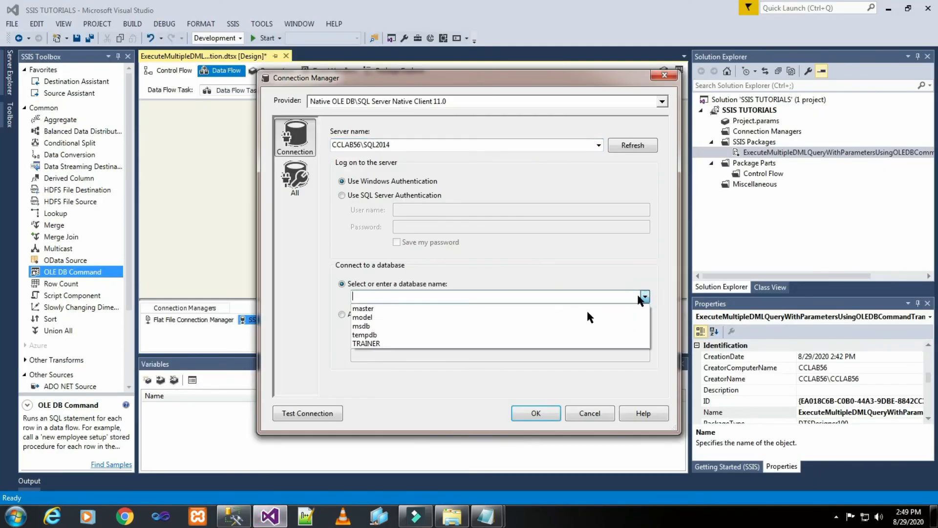
{"action": "left_click", "coordinate": [491, 344]}
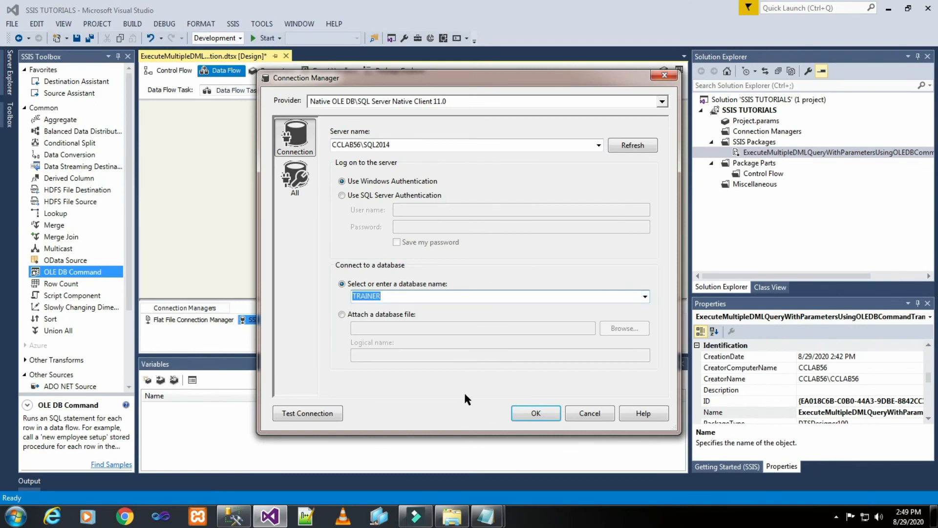
{"action": "left_click", "coordinate": [318, 415]}
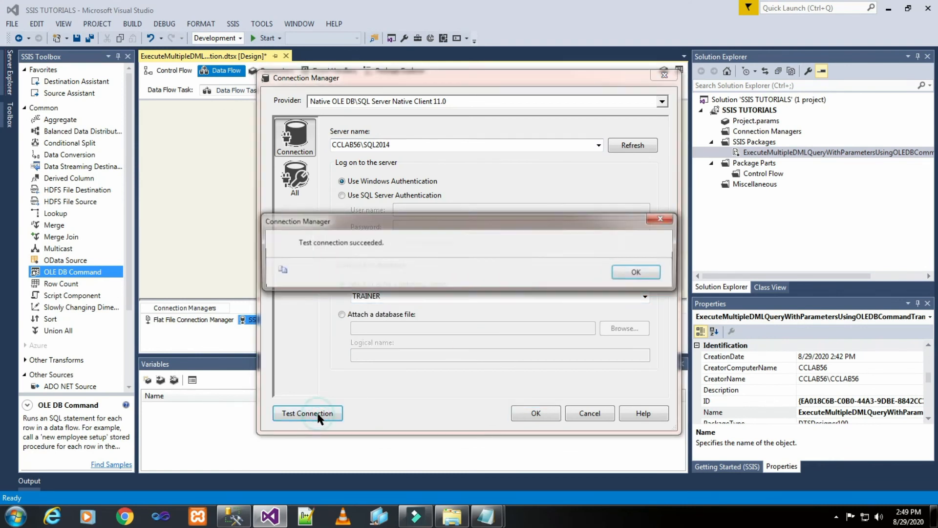
{"action": "left_click", "coordinate": [634, 274]}
{"action": "left_click", "coordinate": [549, 410]}
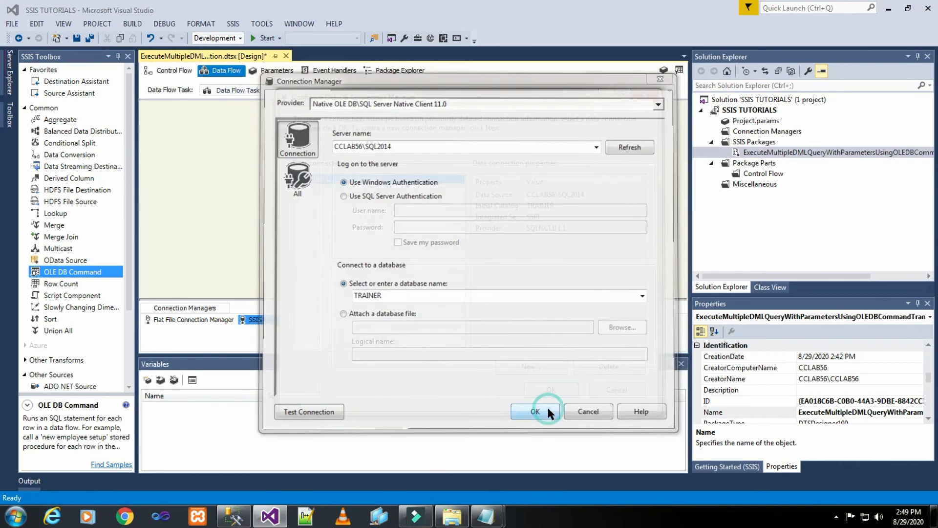
{"action": "left_click", "coordinate": [569, 389]}
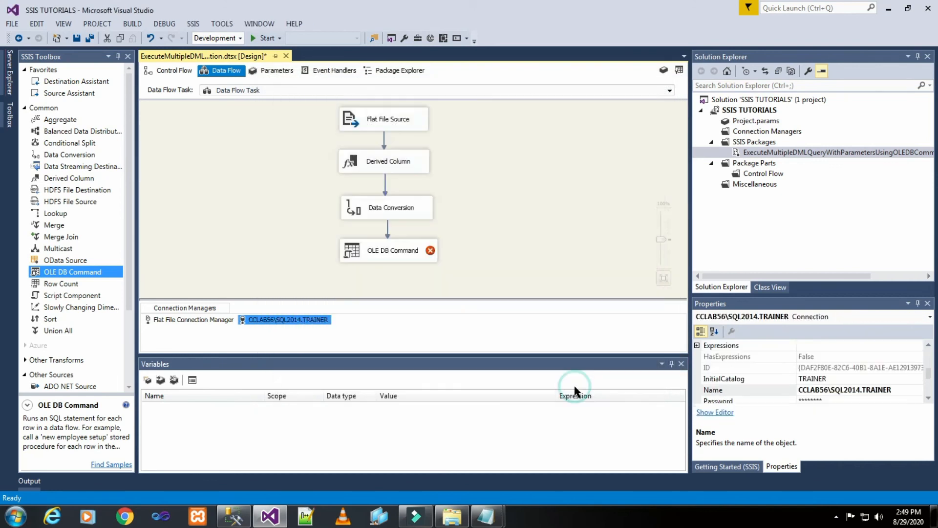
Step: Assign the CCLAB56\SQL2014.TRAINER connection manager to the OLE DB Command transformation
{"action": "left_click", "coordinate": [506, 258]}
{"action": "double_click", "coordinate": [400, 253]}
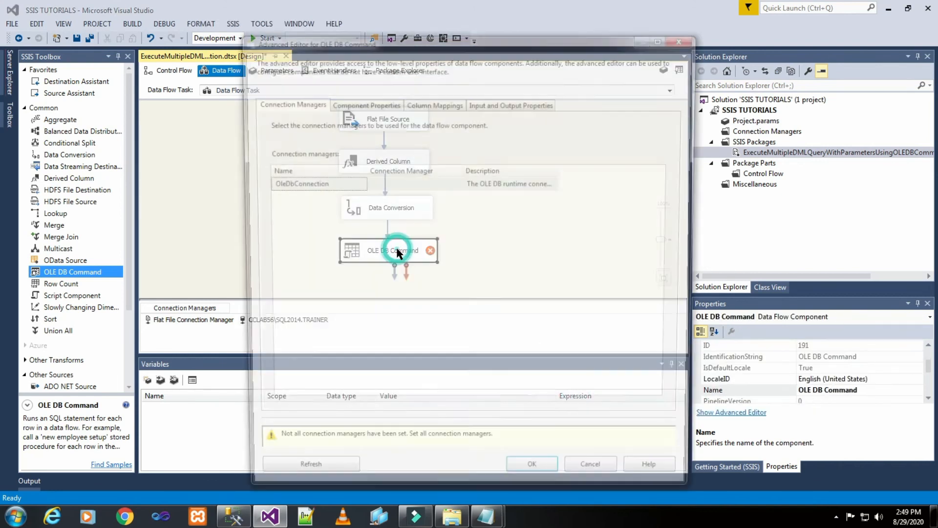
{"action": "left_click", "coordinate": [458, 185]}
{"action": "left_click", "coordinate": [457, 184]}
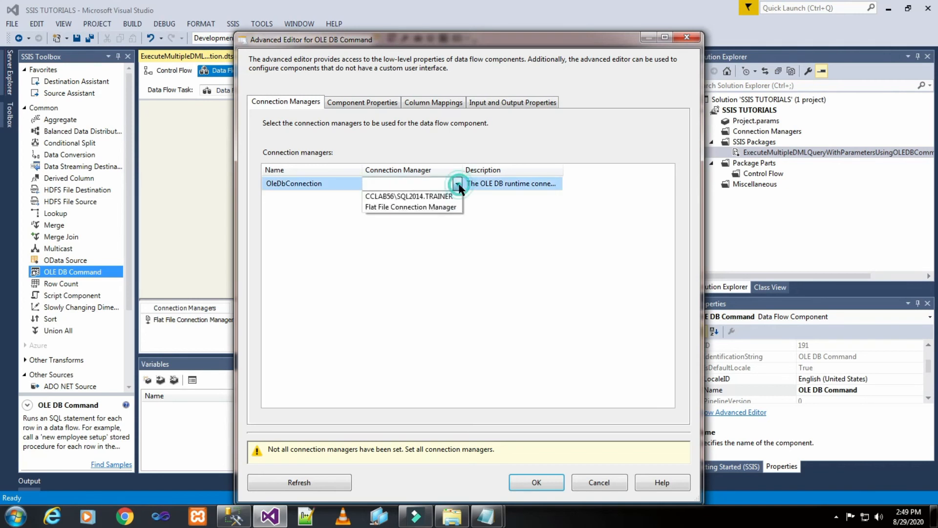
{"action": "left_click", "coordinate": [454, 198]}
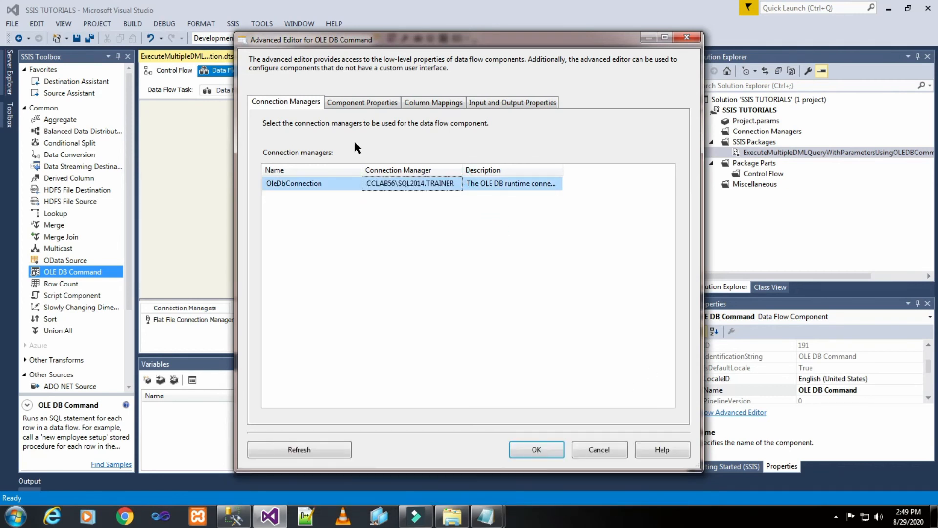
Step: Open the OLE DB Command's SqlCommand value for editing and copy the insert, update and delete queries from the Test file in Notepad
{"action": "left_click", "coordinate": [366, 101]}
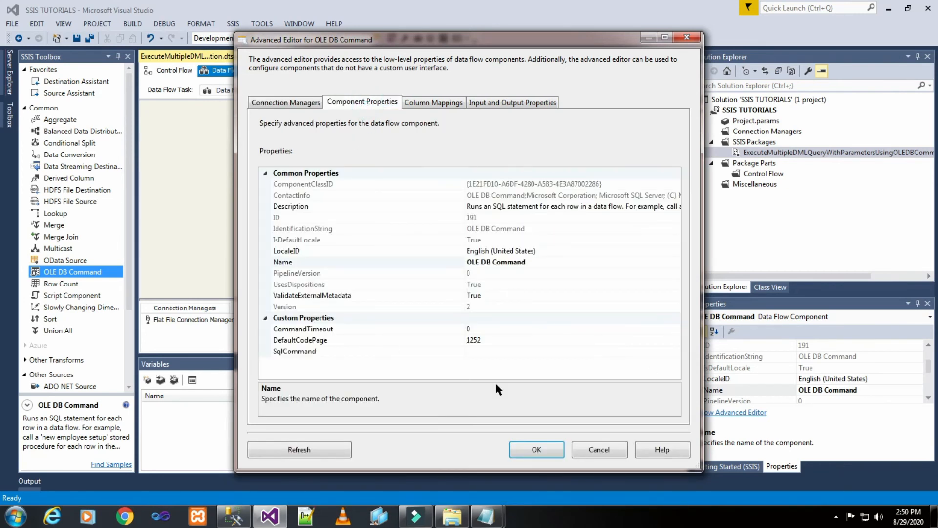
{"action": "left_click", "coordinate": [480, 351]}
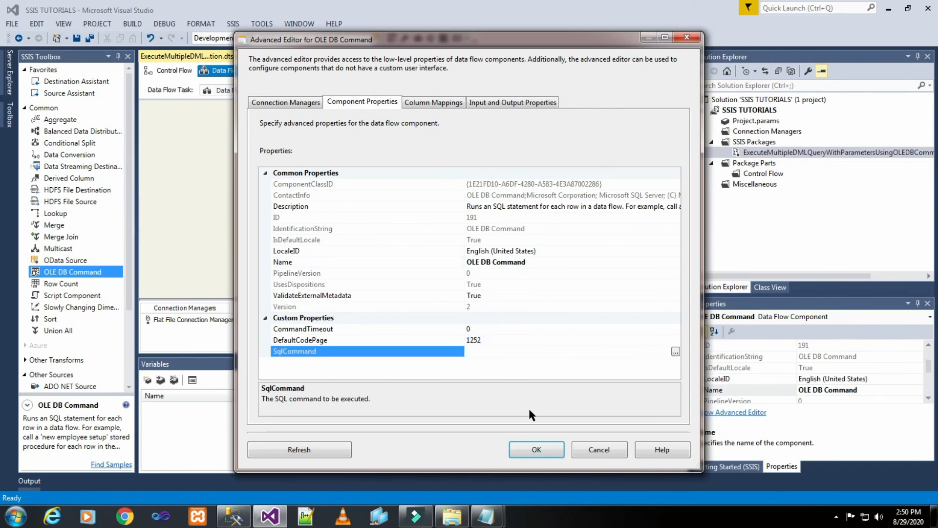
{"action": "left_click", "coordinate": [676, 351]}
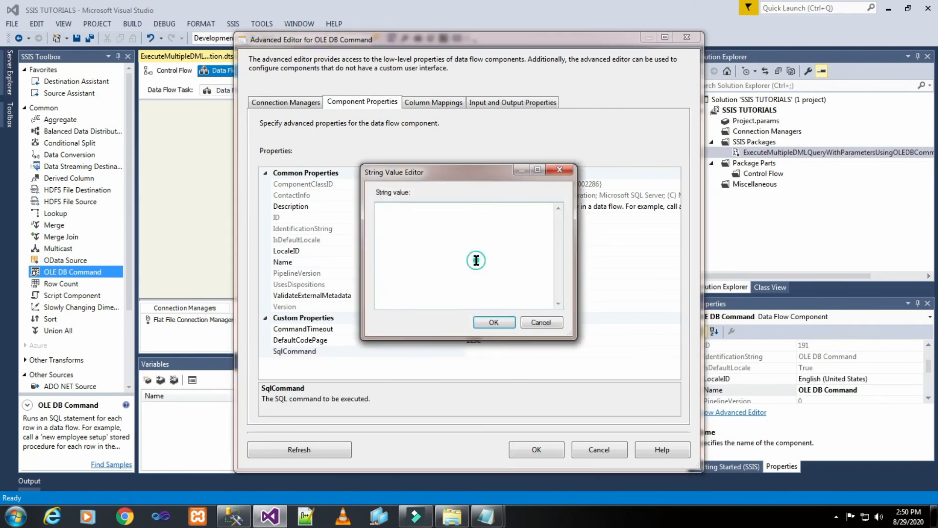
{"action": "mouse_move", "coordinate": [486, 518]}
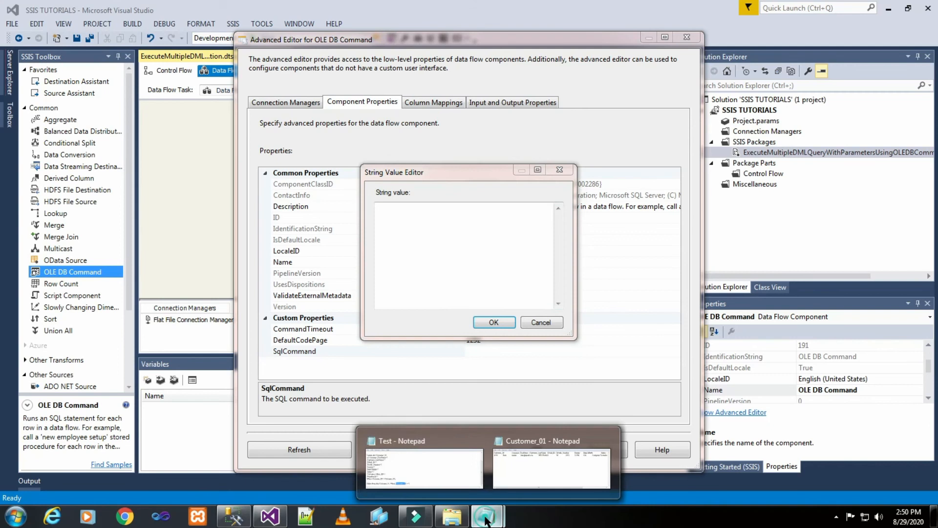
{"action": "left_click", "coordinate": [429, 453]}
{"action": "scroll", "coordinate": [567, 294], "scroll_direction": "up", "scroll_amount": 2}
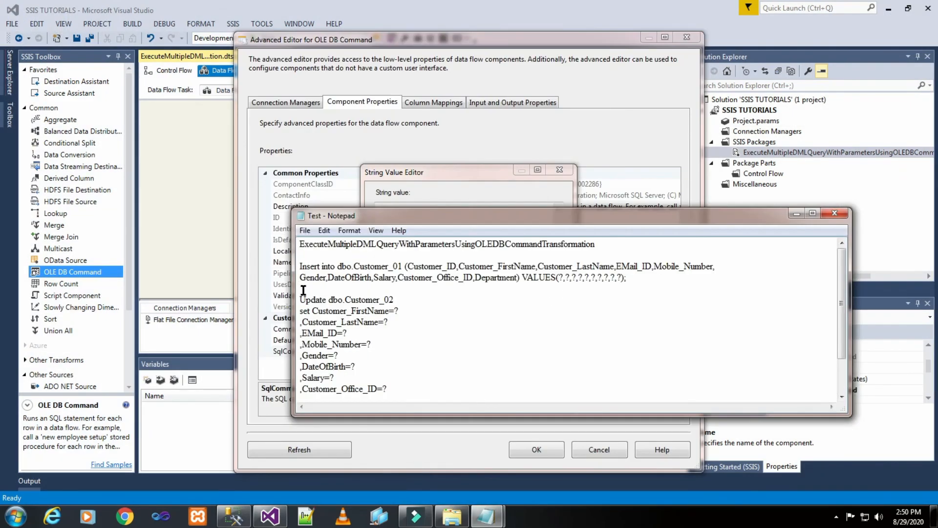
{"action": "left_click_drag", "start_coordinate": [300, 264], "coordinate": [512, 394]}
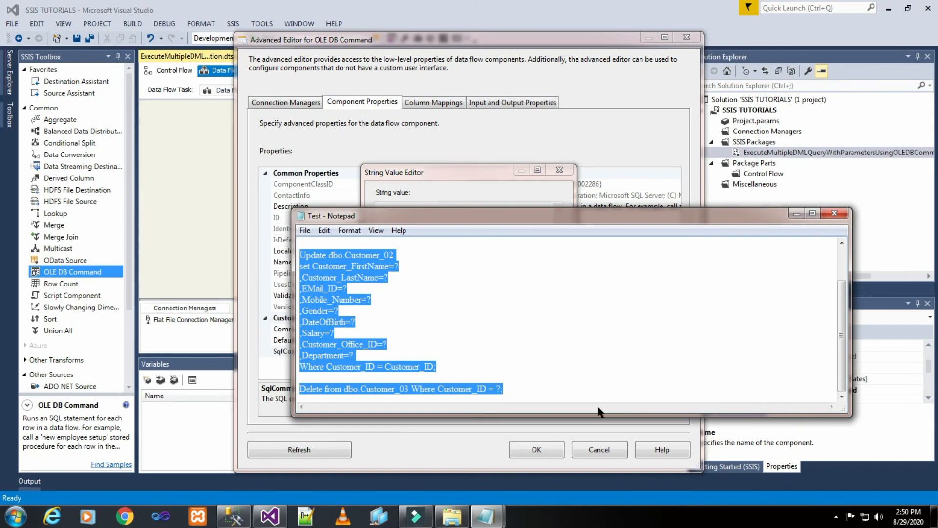
{"action": "right_click", "coordinate": [335, 292]}
{"action": "left_click", "coordinate": [361, 331]}
Step: Paste the copied insert, update and delete queries as the SqlCommand value in Visual Studio and accept it
{"action": "left_click", "coordinate": [459, 171]}
{"action": "right_click", "coordinate": [430, 219]}
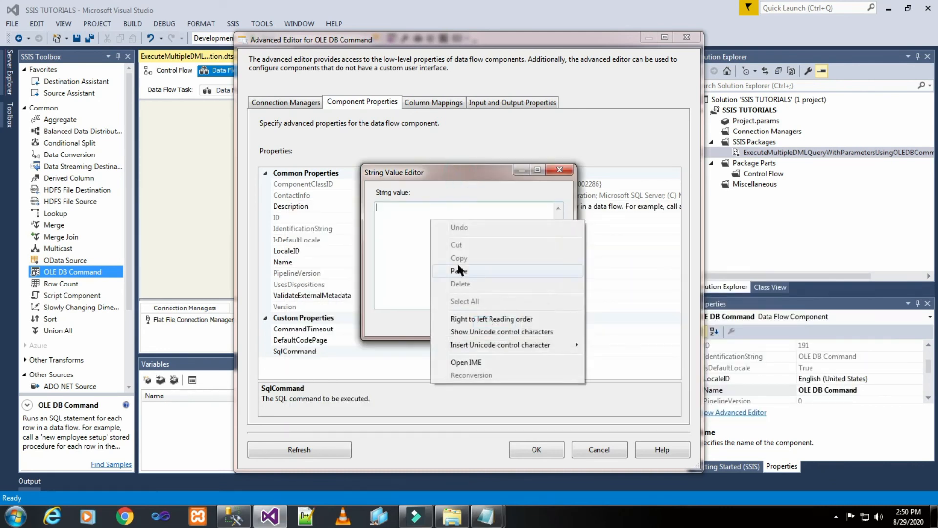
{"action": "left_click", "coordinate": [513, 269]}
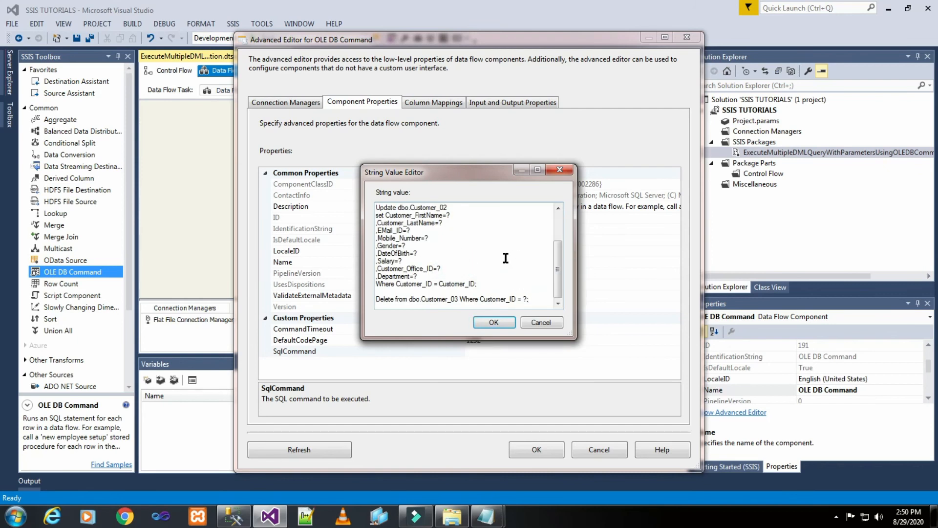
{"action": "left_click", "coordinate": [494, 323]}
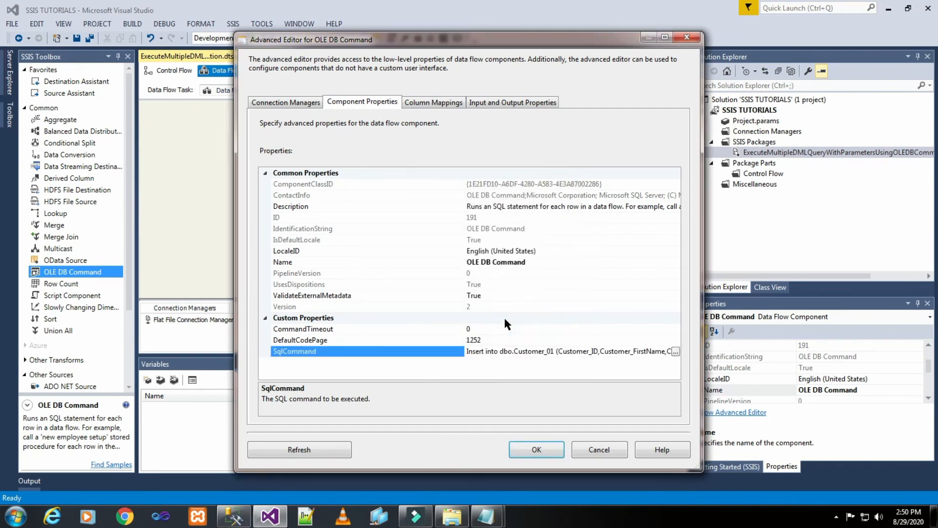
Step: Enlarge the OLE DB Command editor and map the Customer_ID input column to Param_0
{"action": "left_click", "coordinate": [442, 105]}
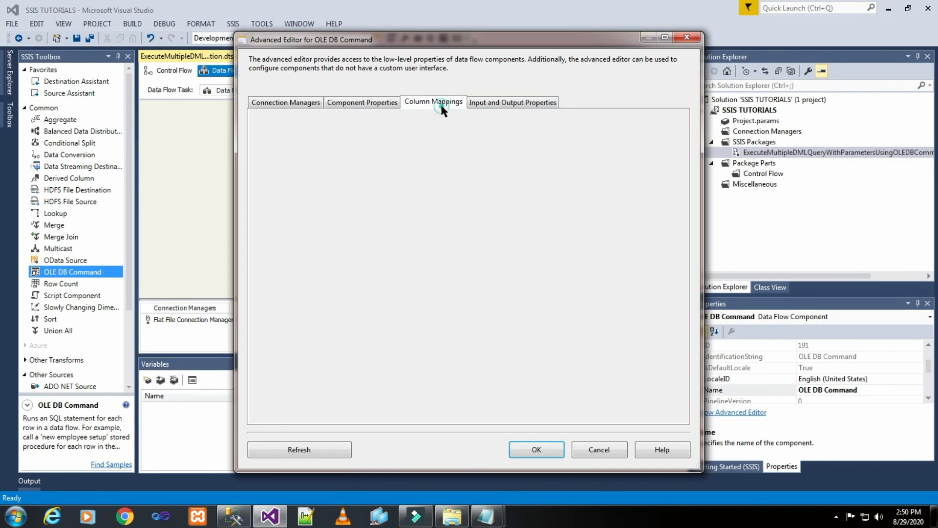
{"action": "left_click", "coordinate": [663, 38]}
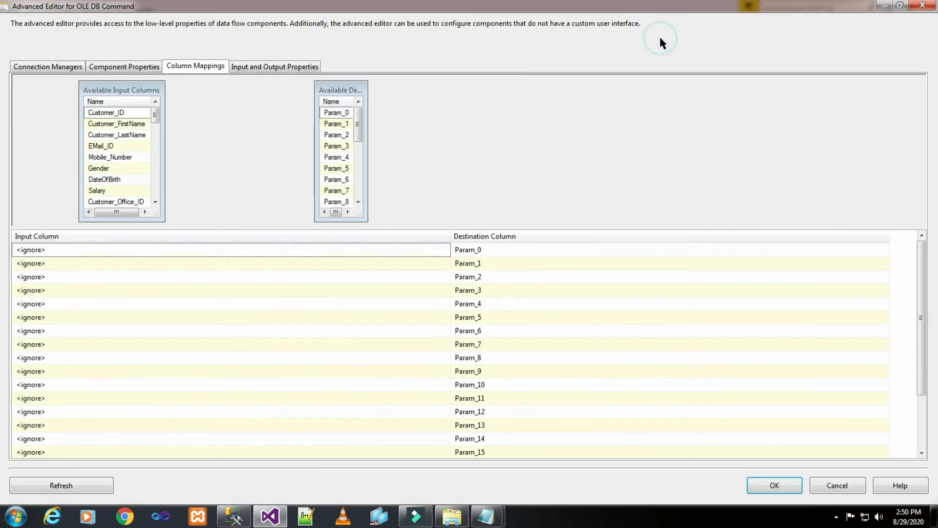
{"action": "left_click", "coordinate": [352, 251]}
{"action": "left_click", "coordinate": [352, 250]}
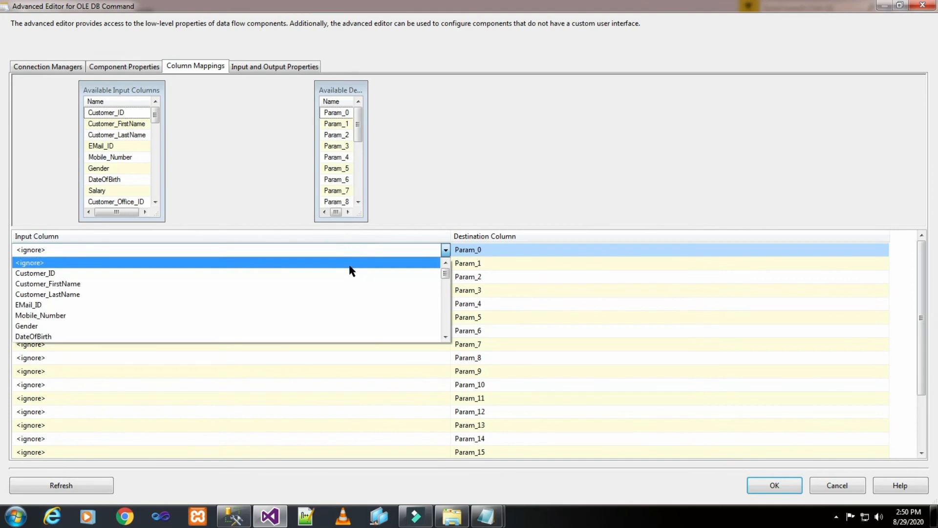
{"action": "left_click", "coordinate": [348, 272]}
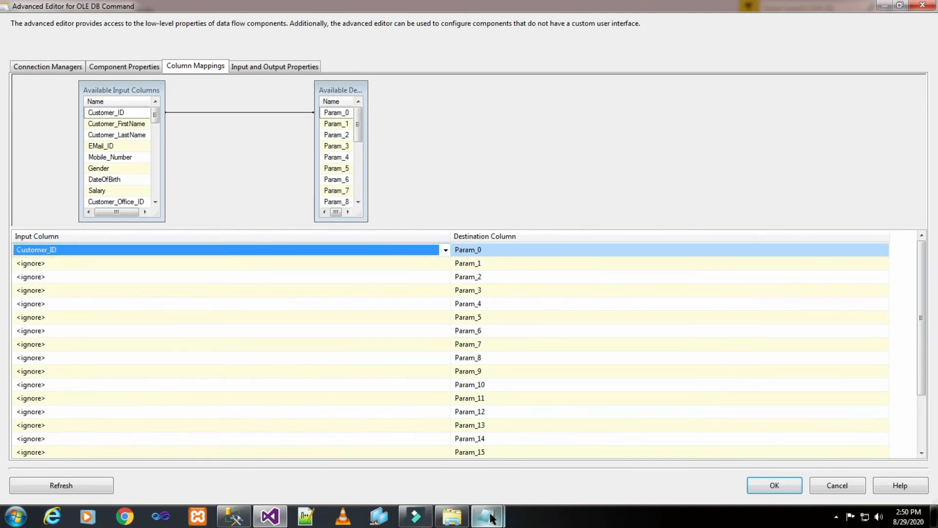
Step: Examine the parameter order of the insert and update queries in the Test file in Notepad
{"action": "mouse_move", "coordinate": [487, 516]}
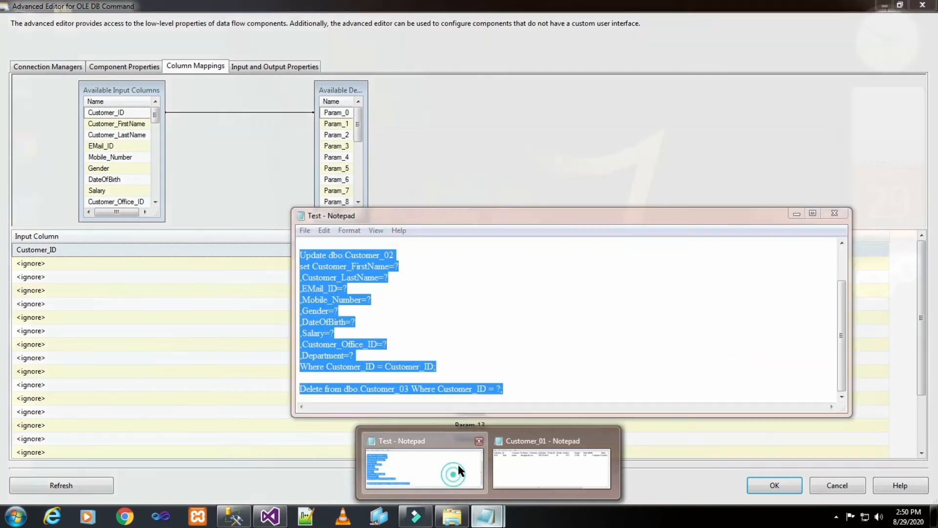
{"action": "left_click", "coordinate": [458, 462]}
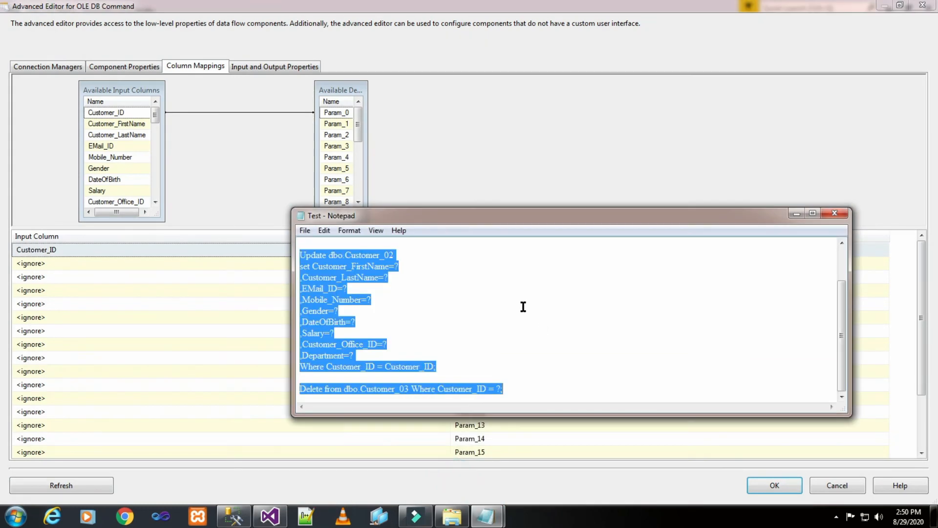
{"action": "scroll", "coordinate": [518, 336], "scroll_direction": "up", "scroll_amount": 2}
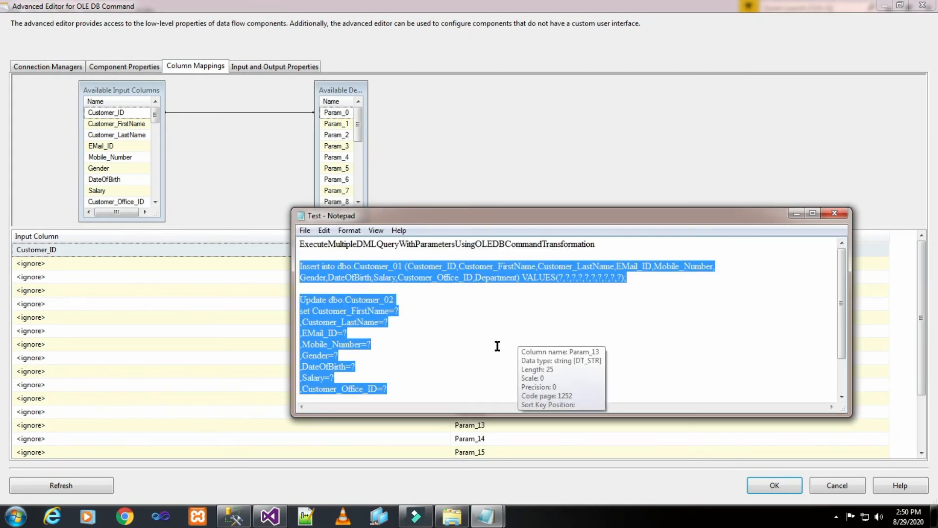
{"action": "left_click", "coordinate": [454, 306]}
{"action": "left_click_drag", "start_coordinate": [300, 270], "coordinate": [536, 285]}
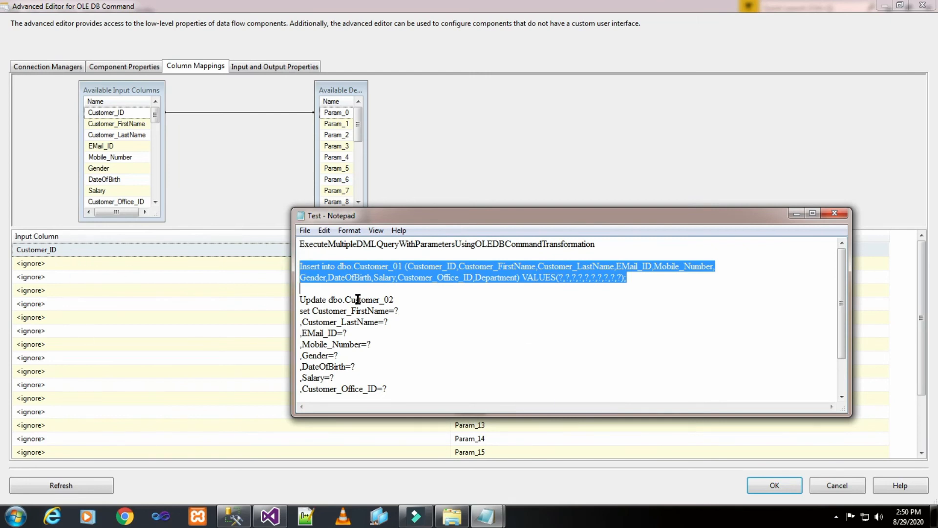
{"action": "left_click", "coordinate": [525, 324]}
{"action": "left_click_drag", "start_coordinate": [300, 298], "coordinate": [389, 391]}
{"action": "left_click", "coordinate": [472, 359]}
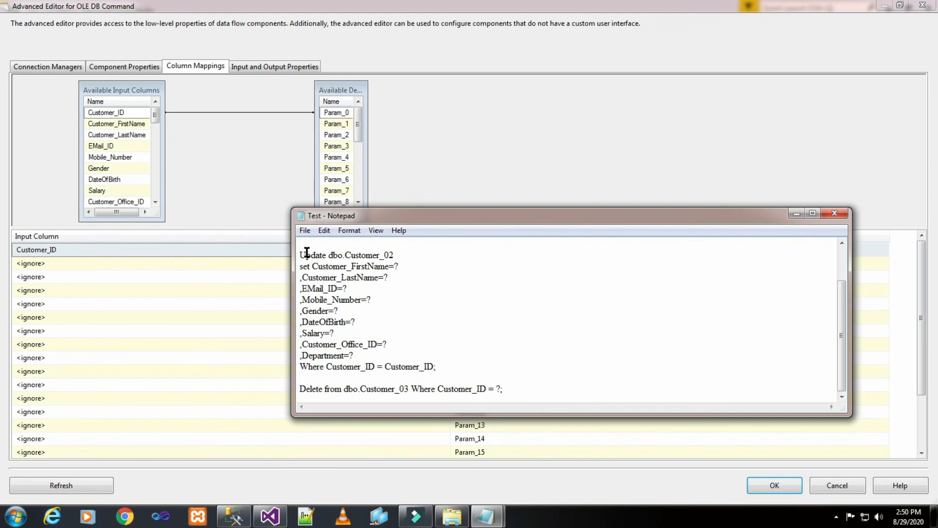
{"action": "left_click_drag", "start_coordinate": [300, 254], "coordinate": [436, 366]}
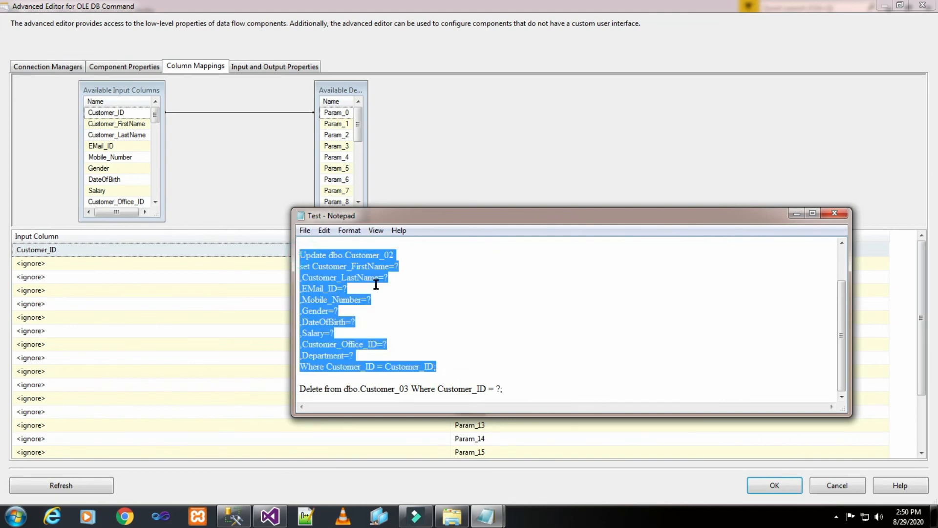
{"action": "left_click", "coordinate": [796, 213]}
Step: Map the input columns Customer_FirstName to Param_1 and Customer_LastName to Param_2 in the OLE DB Command editor
{"action": "left_click", "coordinate": [289, 265]}
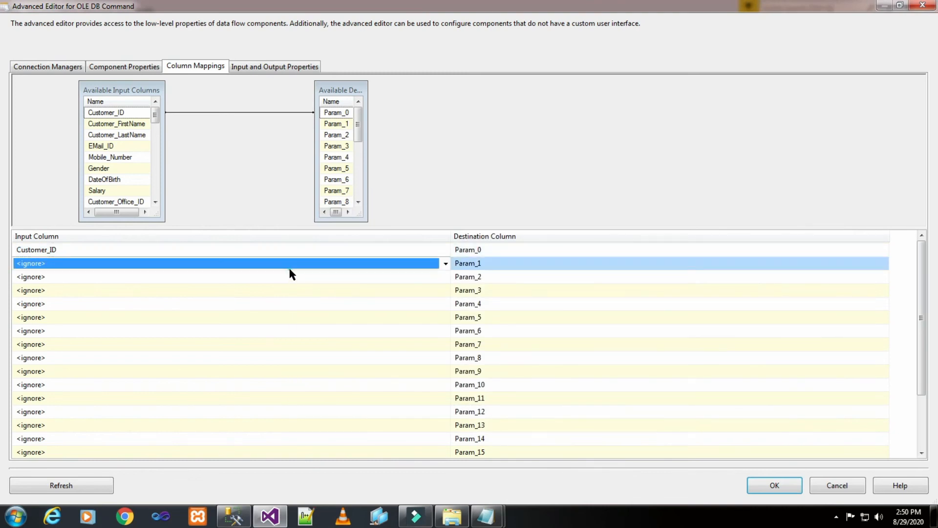
{"action": "left_click", "coordinate": [289, 266]}
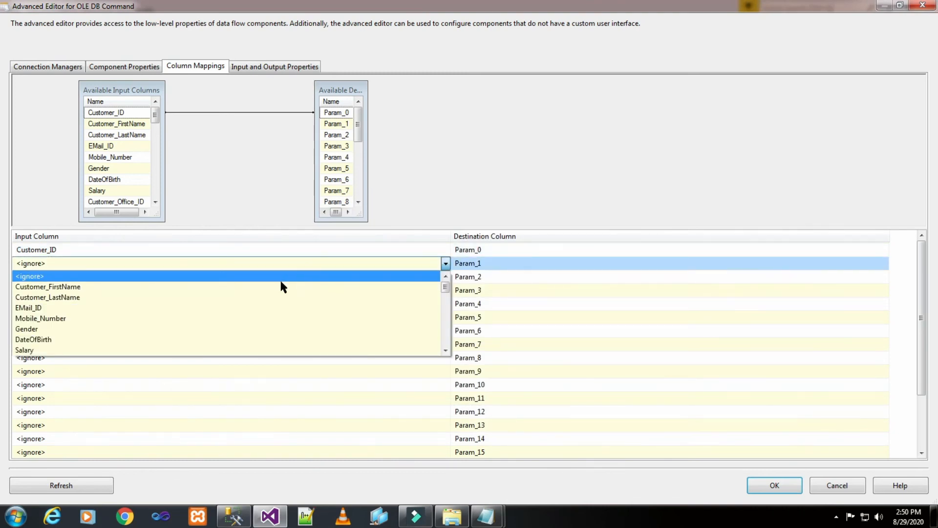
{"action": "left_click", "coordinate": [280, 286]}
{"action": "left_click", "coordinate": [280, 276]}
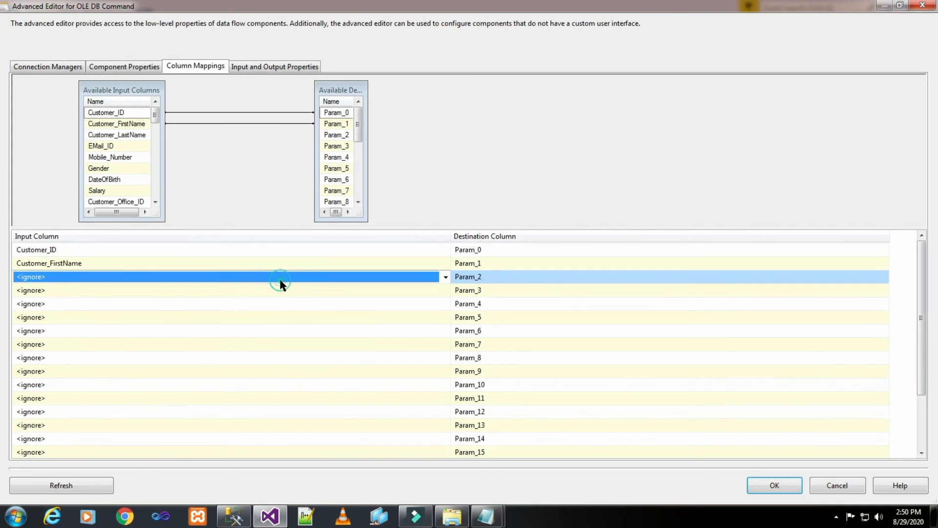
{"action": "left_click", "coordinate": [280, 277]}
{"action": "left_click", "coordinate": [278, 300]}
Step: Map the input columns EMail_ID to Param_3 and Mobile_Number to Param_4
{"action": "left_click", "coordinate": [217, 289]}
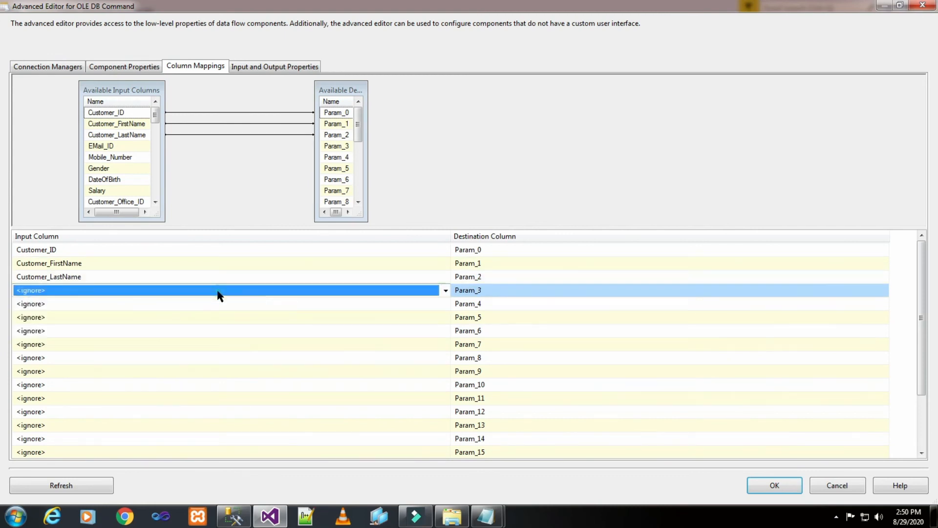
{"action": "left_click", "coordinate": [217, 290]}
{"action": "left_click", "coordinate": [211, 314]}
{"action": "left_click", "coordinate": [119, 303]}
{"action": "left_click", "coordinate": [119, 303]}
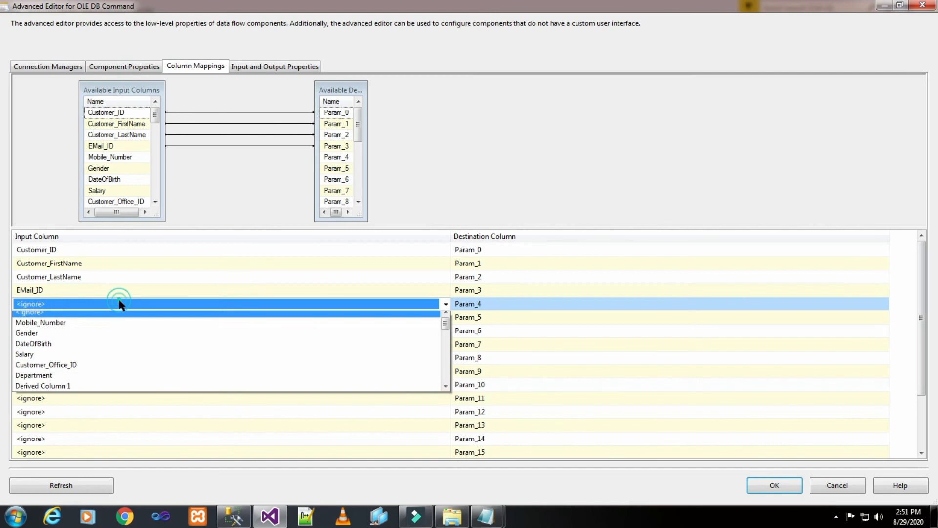
{"action": "left_click", "coordinate": [115, 327]}
Step: Map the input columns Gender to Param_5 and DateOfBirth to Param_6
{"action": "left_click", "coordinate": [97, 318]}
{"action": "left_click", "coordinate": [98, 318]}
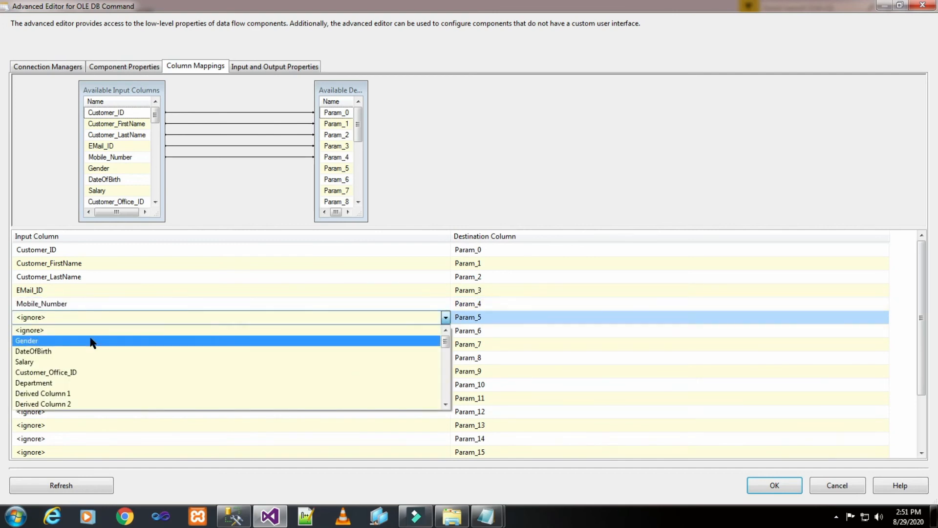
{"action": "left_click", "coordinate": [92, 341]}
{"action": "left_click", "coordinate": [90, 330]}
{"action": "left_click", "coordinate": [90, 331]}
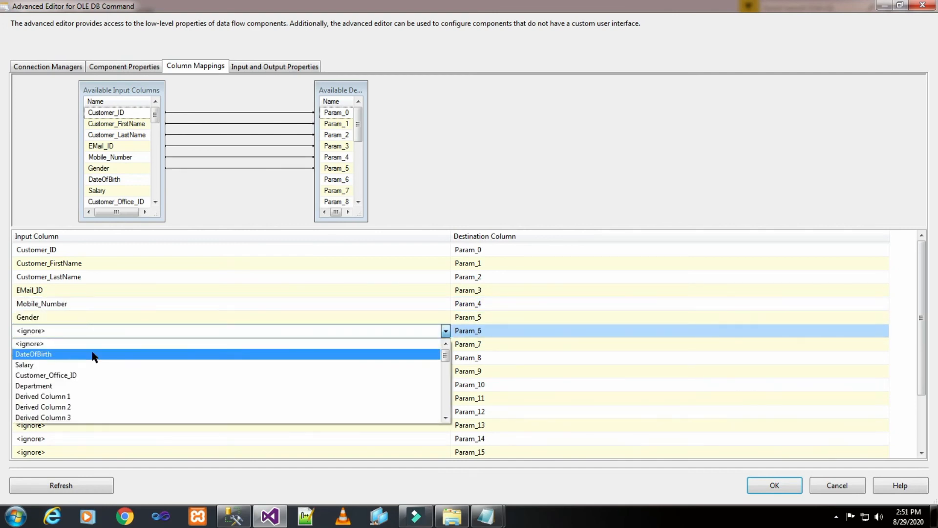
{"action": "left_click", "coordinate": [93, 353]}
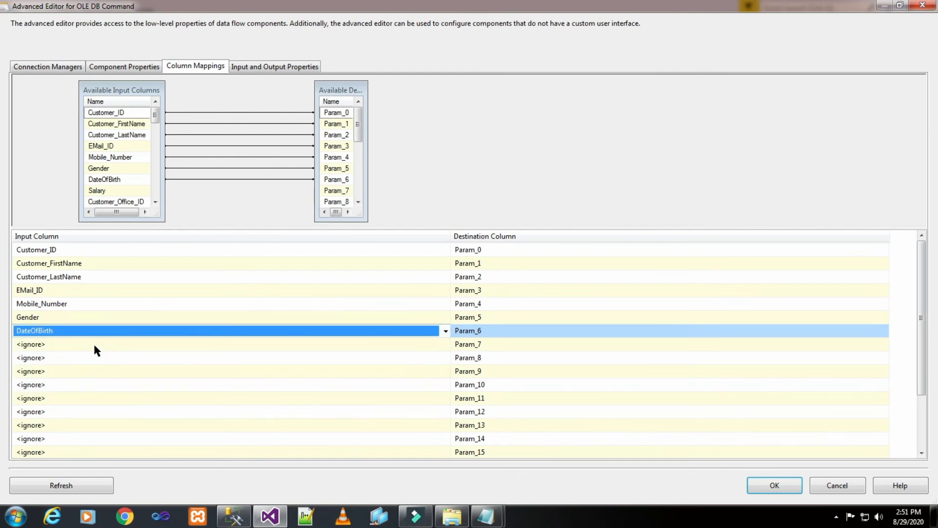
Step: Map the input columns Salary to Param_7 and Customer_Office_ID to Param_8
{"action": "left_click", "coordinate": [93, 343]}
{"action": "left_click", "coordinate": [93, 343]}
{"action": "left_click", "coordinate": [92, 367]}
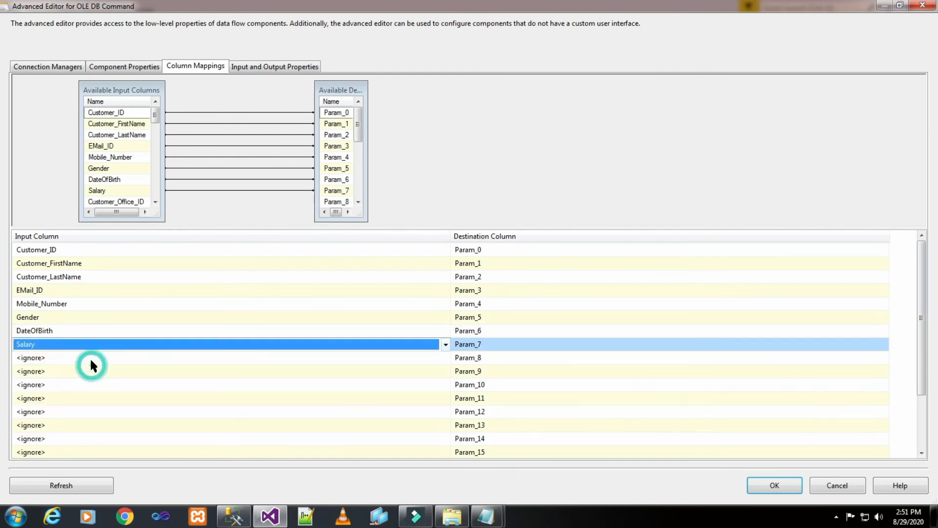
{"action": "left_click", "coordinate": [91, 358]}
{"action": "left_click", "coordinate": [91, 358]}
{"action": "left_click", "coordinate": [91, 380]}
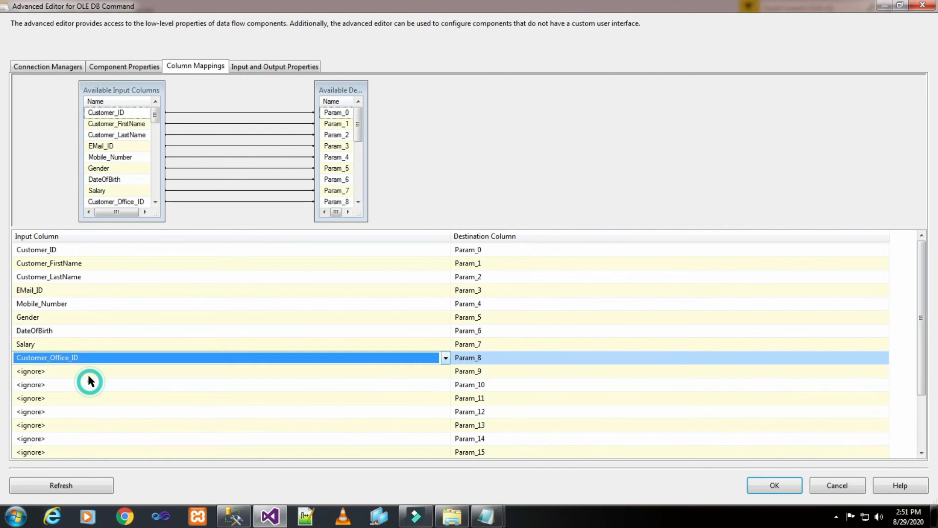
Step: Map the Department input column to Param_9
{"action": "left_click", "coordinate": [89, 376]}
{"action": "left_click", "coordinate": [88, 375]}
{"action": "left_click", "coordinate": [89, 376]}
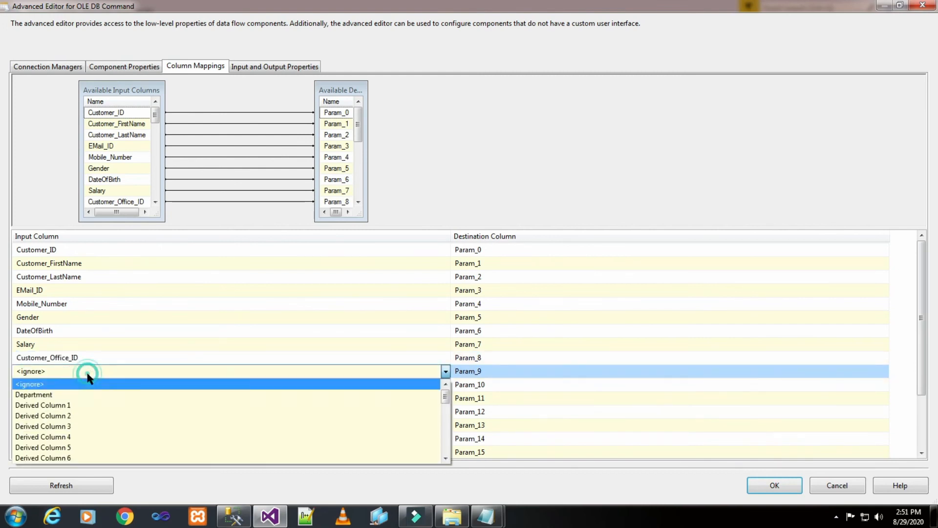
{"action": "left_click", "coordinate": [84, 393]}
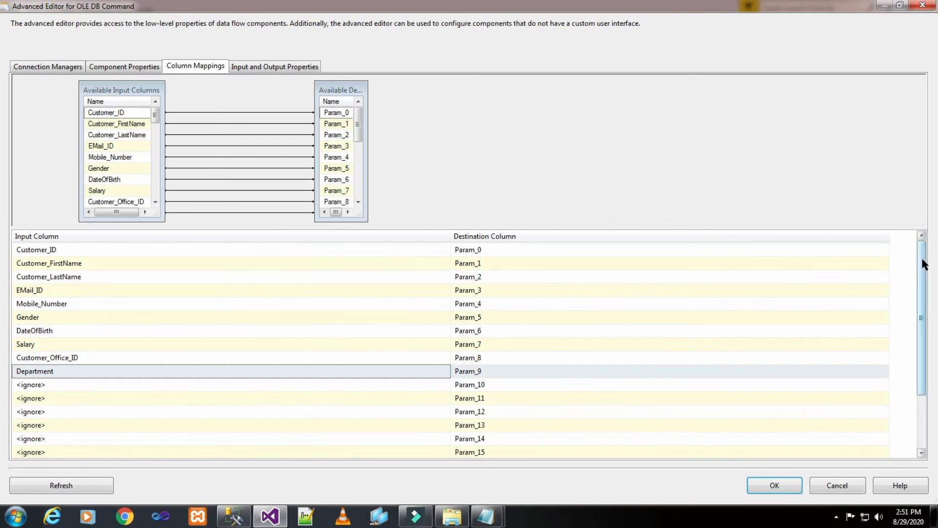
Step: Map the Copy of Derived Column 1 input column to Param_10
{"action": "left_click_drag", "start_coordinate": [922, 262], "coordinate": [923, 340]}
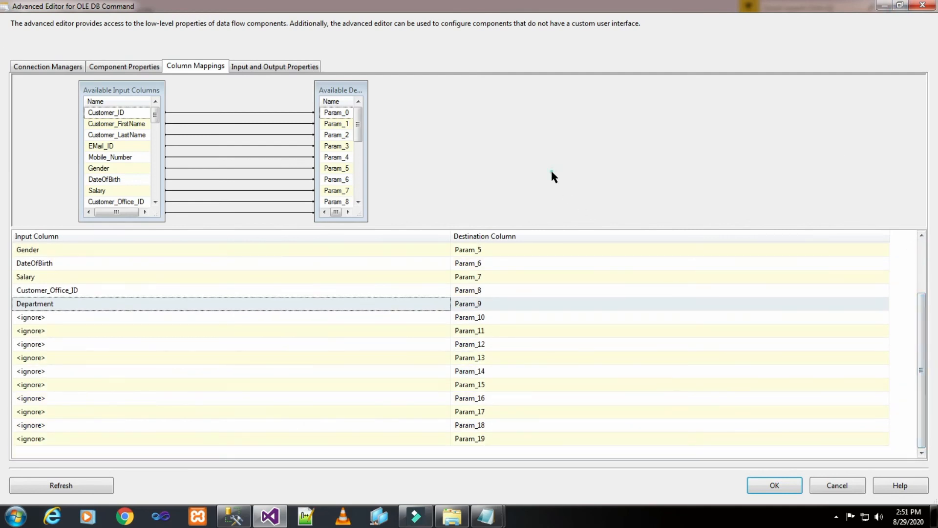
{"action": "left_click", "coordinate": [130, 317]}
{"action": "left_click", "coordinate": [130, 319]}
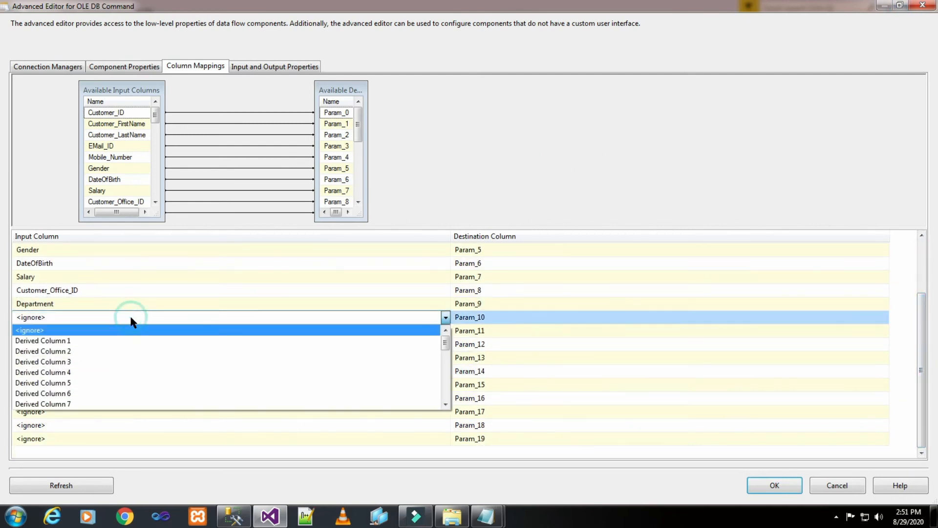
{"action": "scroll", "coordinate": [131, 362], "scroll_direction": "down", "scroll_amount": 2}
{"action": "scroll", "coordinate": [132, 371], "scroll_direction": "down", "scroll_amount": 6}
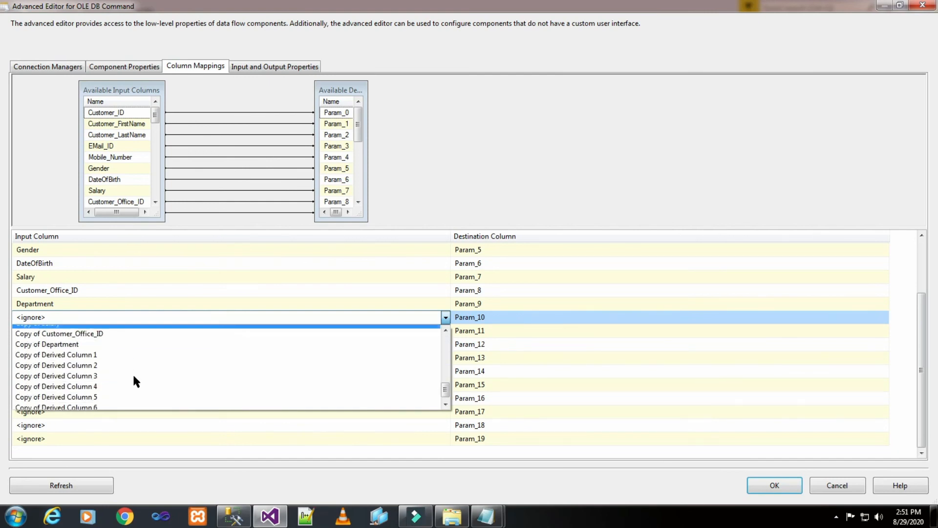
{"action": "scroll", "coordinate": [145, 376], "scroll_direction": "down", "scroll_amount": 1}
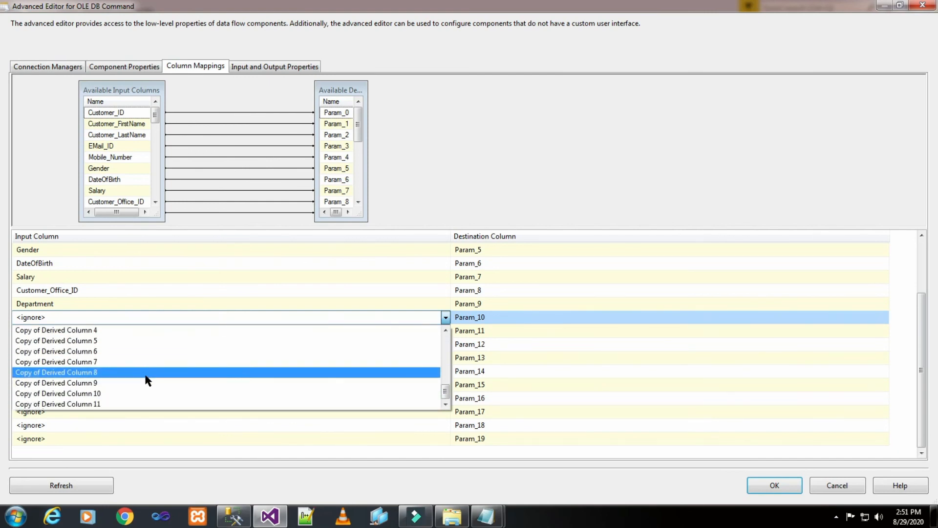
{"action": "scroll", "coordinate": [145, 371], "scroll_direction": "up", "scroll_amount": 3}
{"action": "left_click", "coordinate": [164, 393]}
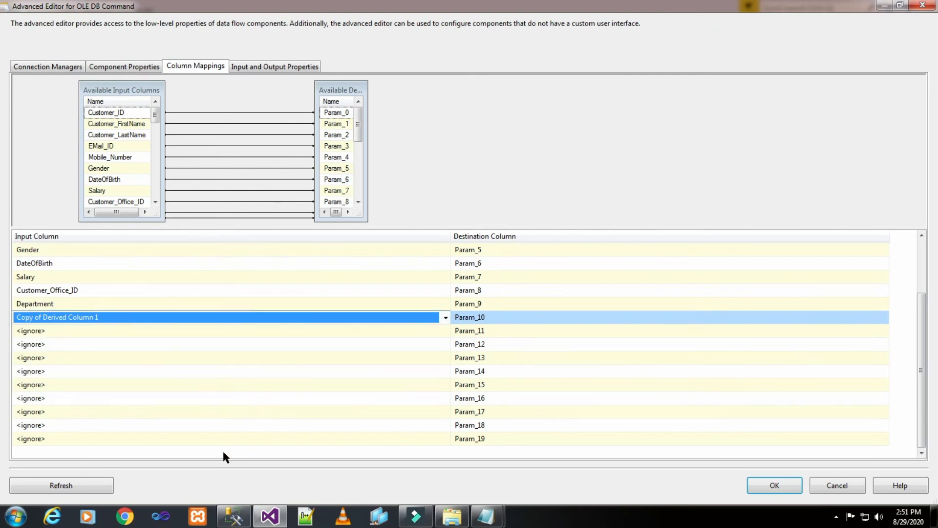
Step: Shrink the OLE DB Command editor and move it aside to view the data flow, and maximize it again
{"action": "left_click", "coordinate": [268, 513]}
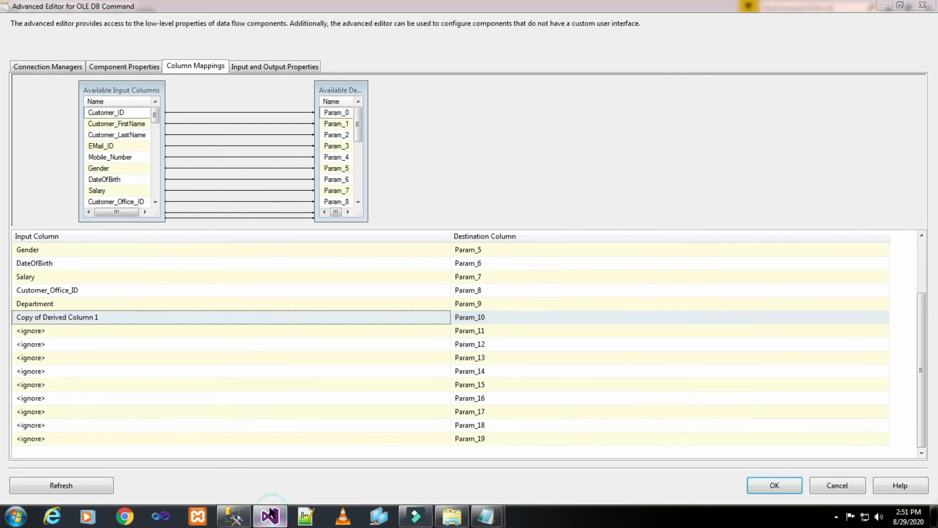
{"action": "left_click", "coordinate": [899, 6]}
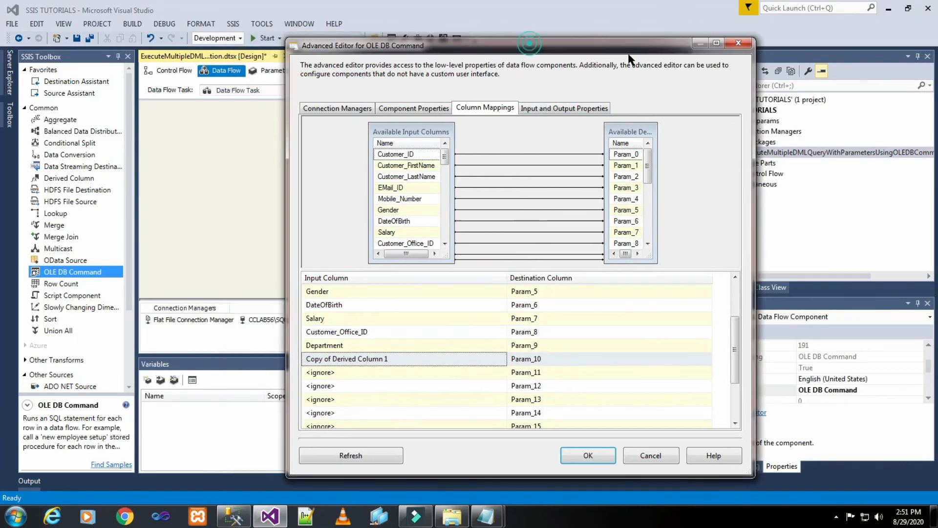
{"action": "left_click_drag", "start_coordinate": [629, 56], "coordinate": [780, 49]}
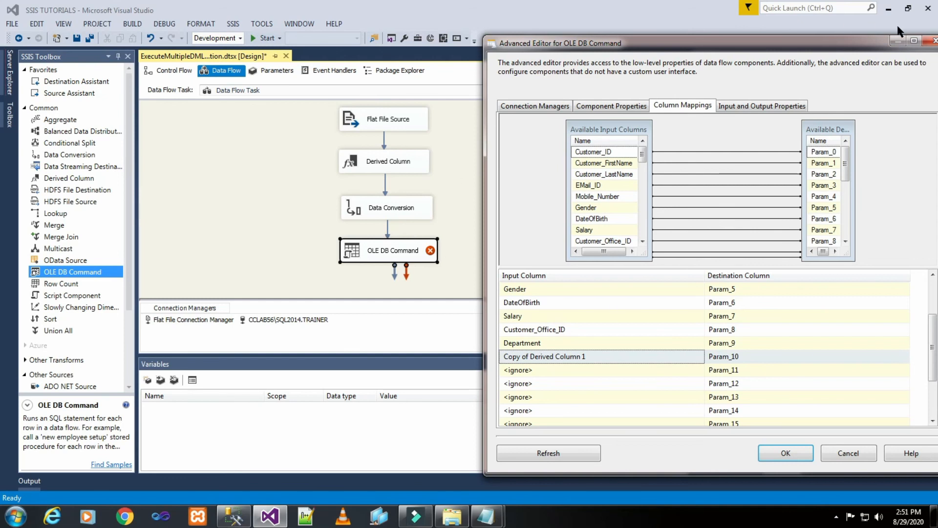
{"action": "left_click", "coordinate": [913, 41]}
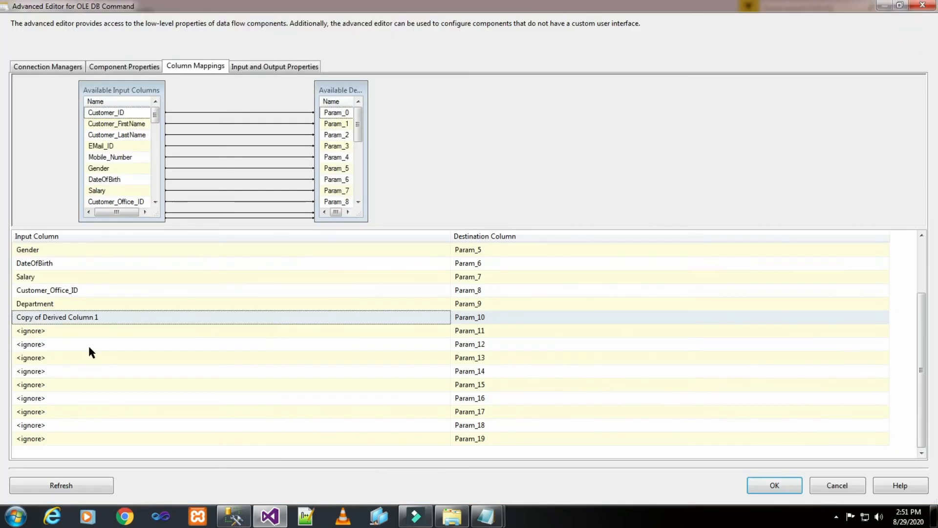
Step: Map the input columns Copy of Derived Column 2 to Param_11 and Copy of Derived Column 3 to Param_12
{"action": "left_click", "coordinate": [75, 331]}
{"action": "left_click", "coordinate": [75, 331]}
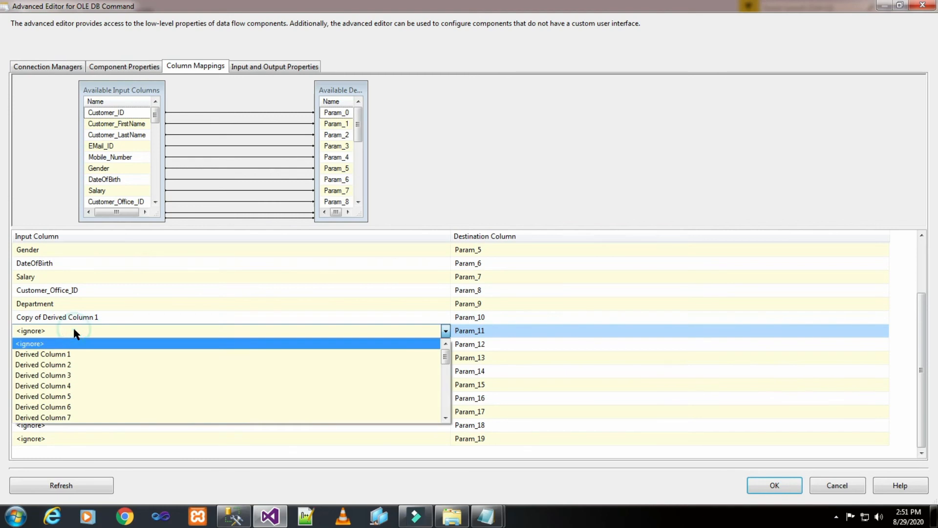
{"action": "scroll", "coordinate": [86, 416], "scroll_direction": "down", "scroll_amount": 1}
{"action": "scroll", "coordinate": [84, 415], "scroll_direction": "down", "scroll_amount": 6}
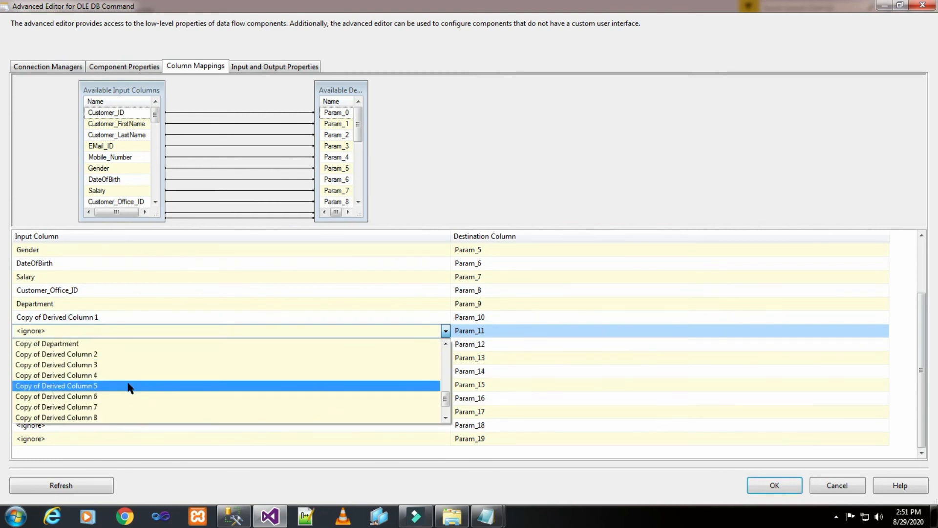
{"action": "left_click", "coordinate": [128, 353]}
{"action": "left_click", "coordinate": [115, 345]}
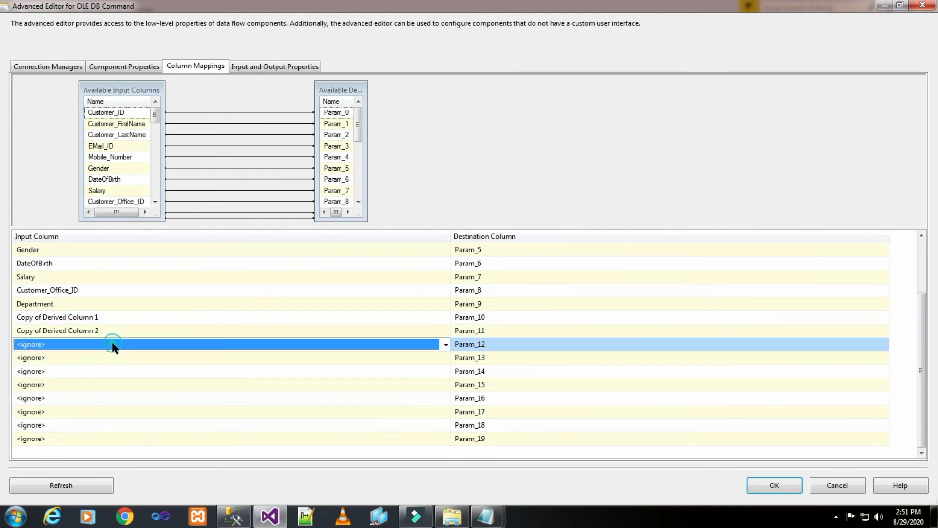
{"action": "left_click", "coordinate": [113, 343]}
{"action": "scroll", "coordinate": [133, 388], "scroll_direction": "down", "scroll_amount": 6}
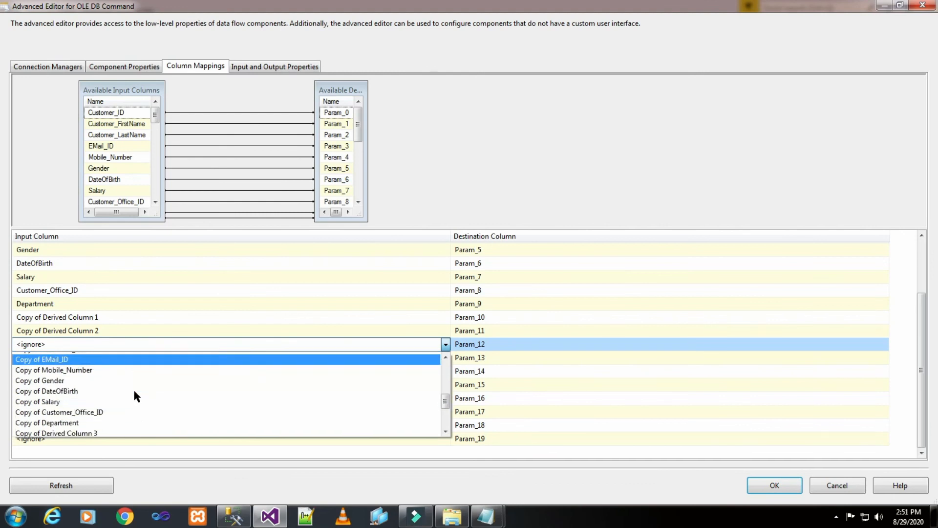
{"action": "left_click", "coordinate": [129, 398]}
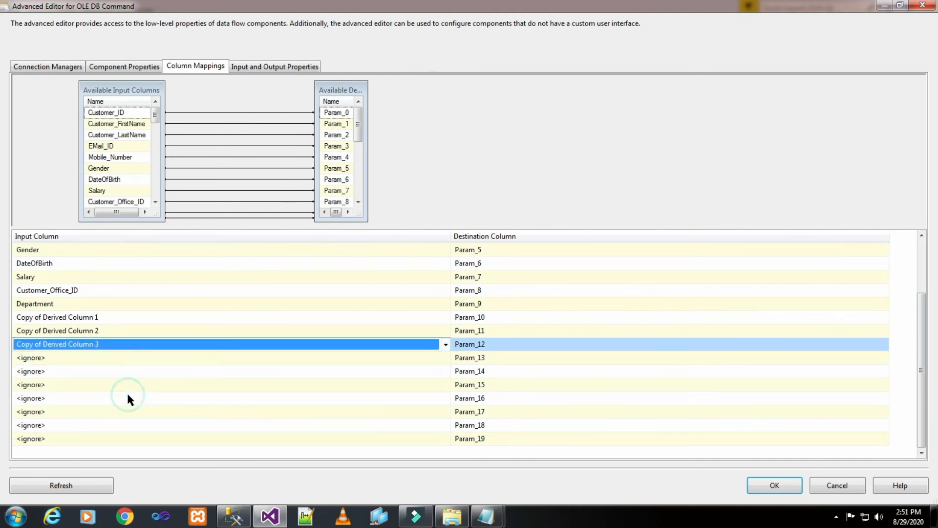
Step: Map the Copy of Derived Column 4 input column to Param_13
{"action": "left_click", "coordinate": [94, 357]}
{"action": "left_click", "coordinate": [93, 357]}
{"action": "scroll", "coordinate": [121, 418], "scroll_direction": "down", "scroll_amount": 3}
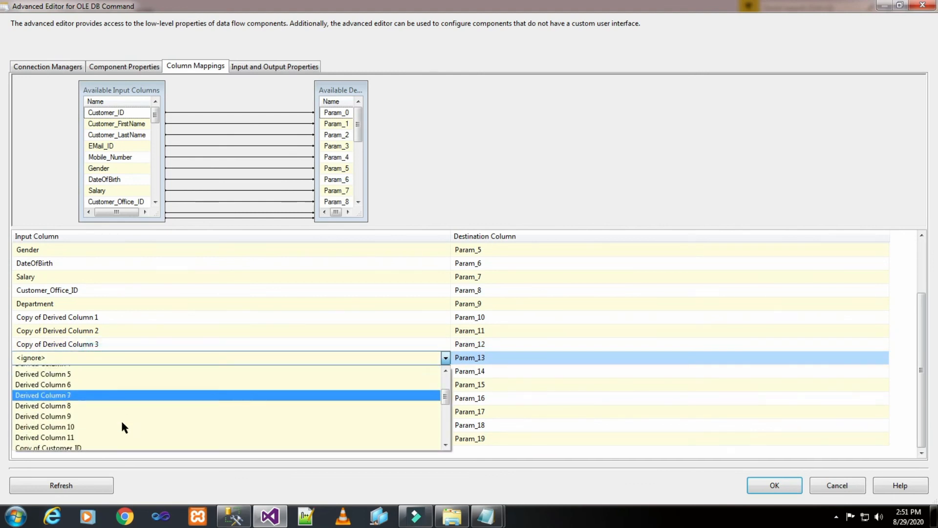
{"action": "scroll", "coordinate": [122, 423], "scroll_direction": "down", "scroll_amount": 2}
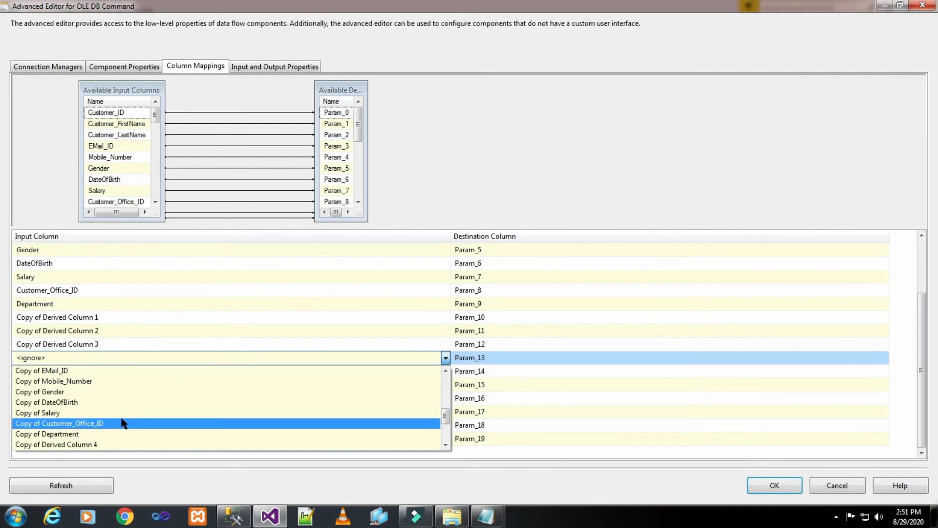
{"action": "left_click", "coordinate": [115, 444]}
Step: Map the input columns Copy of Derived Column 5 to Param_14 and Copy of Derived Column 6 to Param_15
{"action": "left_click", "coordinate": [95, 371]}
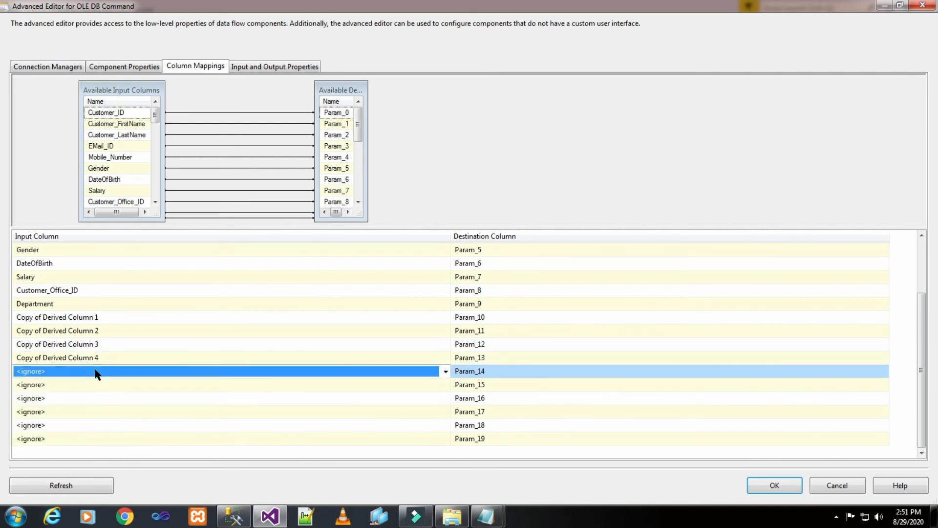
{"action": "left_click", "coordinate": [95, 371]}
{"action": "scroll", "coordinate": [129, 420], "scroll_direction": "down", "scroll_amount": 6}
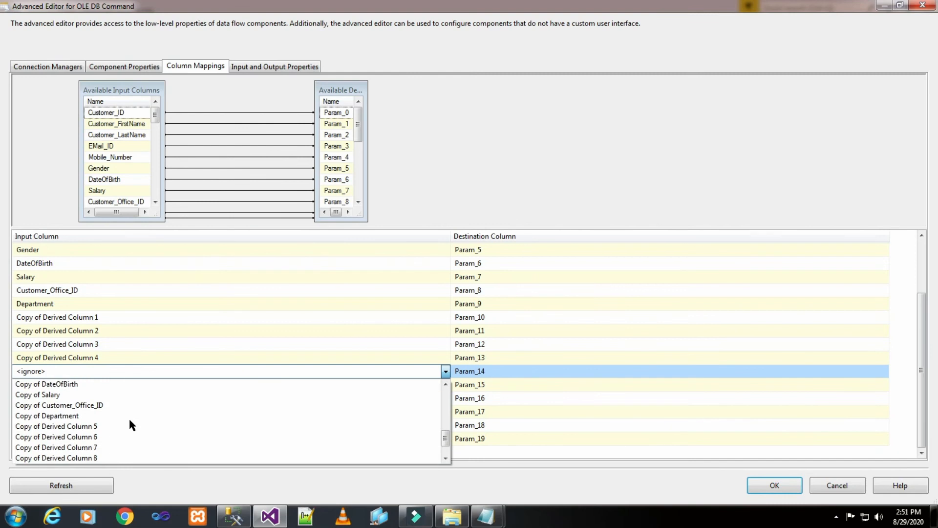
{"action": "left_click", "coordinate": [122, 425]}
{"action": "left_click", "coordinate": [100, 385]}
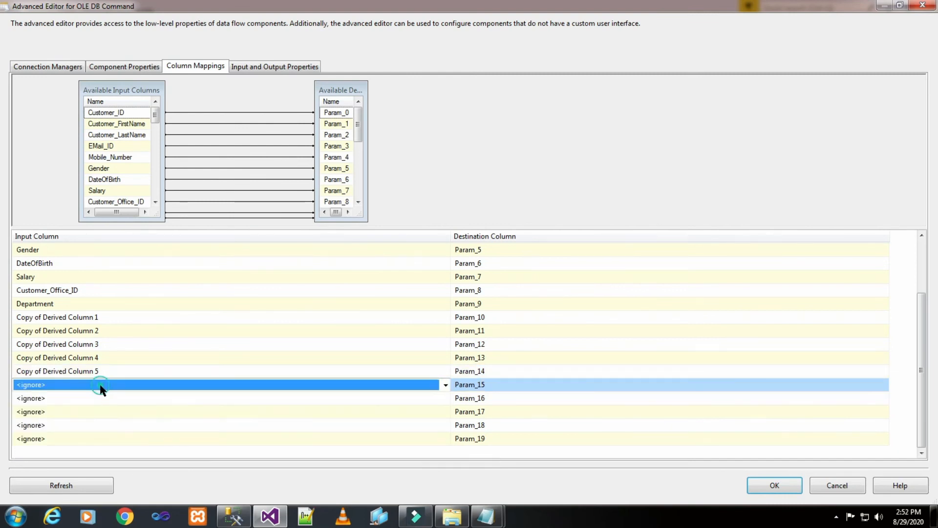
{"action": "left_click", "coordinate": [100, 385]}
{"action": "scroll", "coordinate": [117, 430], "scroll_direction": "down", "scroll_amount": 6}
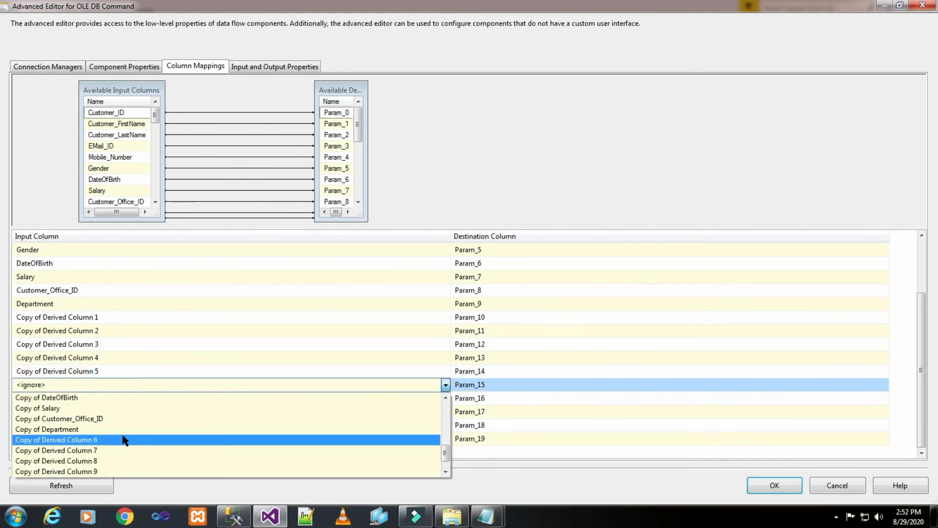
{"action": "left_click", "coordinate": [122, 440]}
Step: Map the input columns Copy of Derived Column 7 to Param_16 and Copy of Derived Column 8 to Param_17
{"action": "left_click", "coordinate": [83, 397]}
{"action": "left_click", "coordinate": [83, 397]}
{"action": "scroll", "coordinate": [100, 439], "scroll_direction": "down", "scroll_amount": 3}
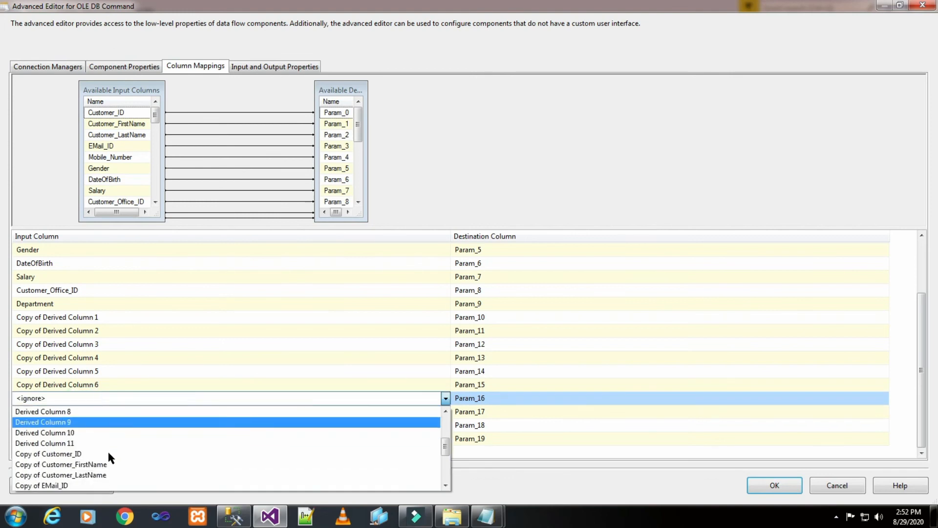
{"action": "scroll", "coordinate": [107, 450], "scroll_direction": "down", "scroll_amount": 5}
{"action": "left_click", "coordinate": [108, 451]}
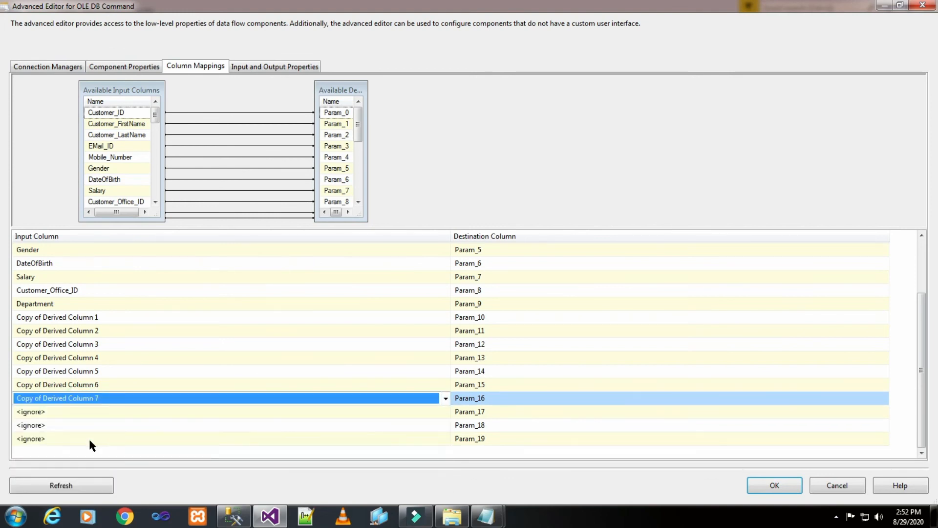
{"action": "left_click", "coordinate": [69, 413]}
{"action": "left_click", "coordinate": [69, 413]}
{"action": "scroll", "coordinate": [101, 447], "scroll_direction": "down", "scroll_amount": 5}
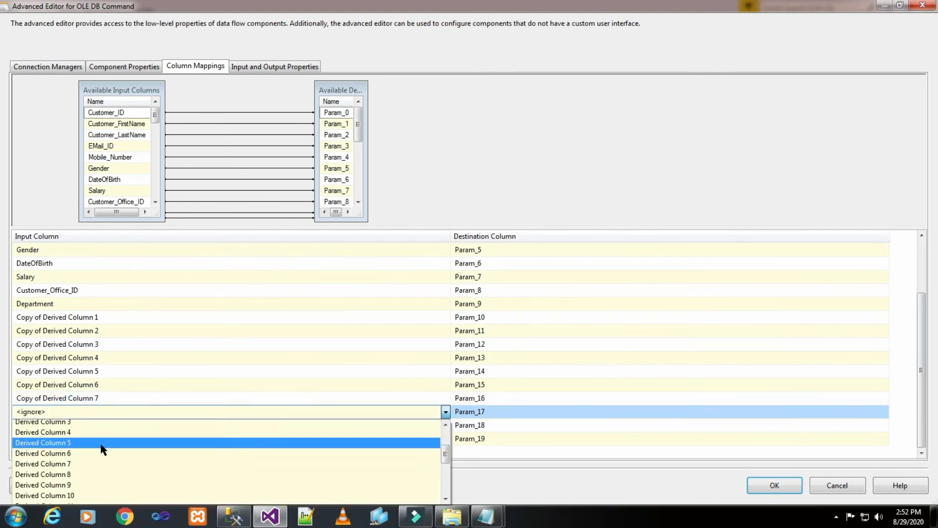
{"action": "left_click", "coordinate": [122, 466]}
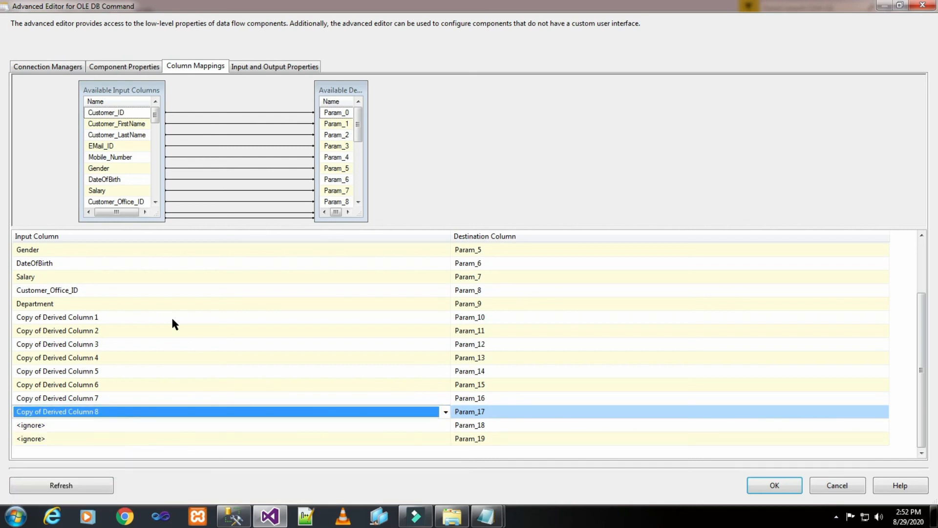
Step: Map the input columns Copy of Derived Column 9 to Param_18 and Copy of Derived Column 10 to Param_19
{"action": "left_click", "coordinate": [91, 424]}
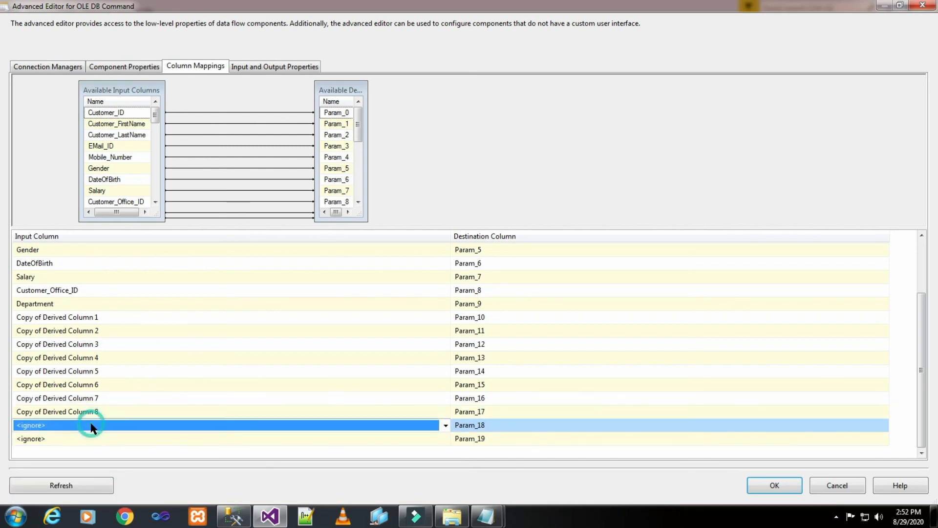
{"action": "left_click", "coordinate": [91, 425]}
{"action": "scroll", "coordinate": [90, 479], "scroll_direction": "down", "scroll_amount": 3}
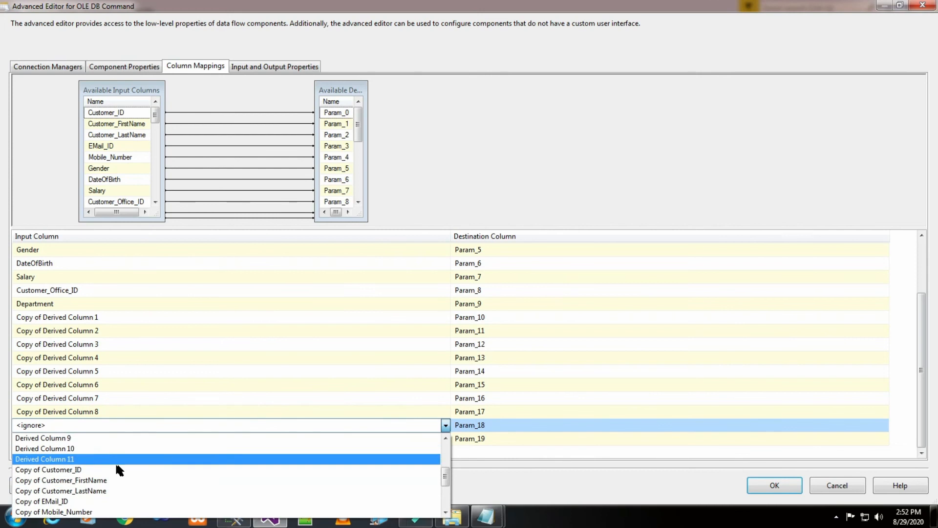
{"action": "scroll", "coordinate": [107, 479], "scroll_direction": "down", "scroll_amount": 3}
{"action": "left_click", "coordinate": [109, 491]}
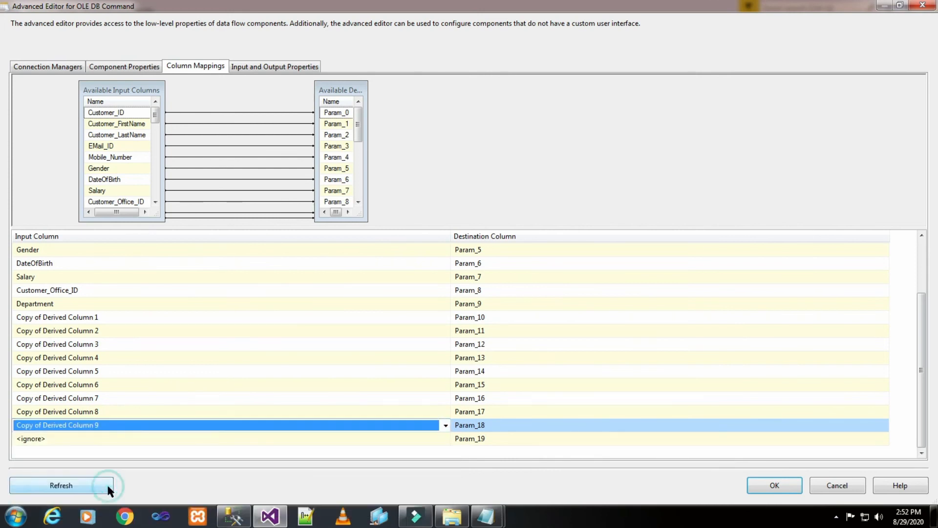
{"action": "left_click", "coordinate": [105, 438]}
{"action": "left_click", "coordinate": [104, 438]}
{"action": "scroll", "coordinate": [95, 427], "scroll_direction": "down", "scroll_amount": 5}
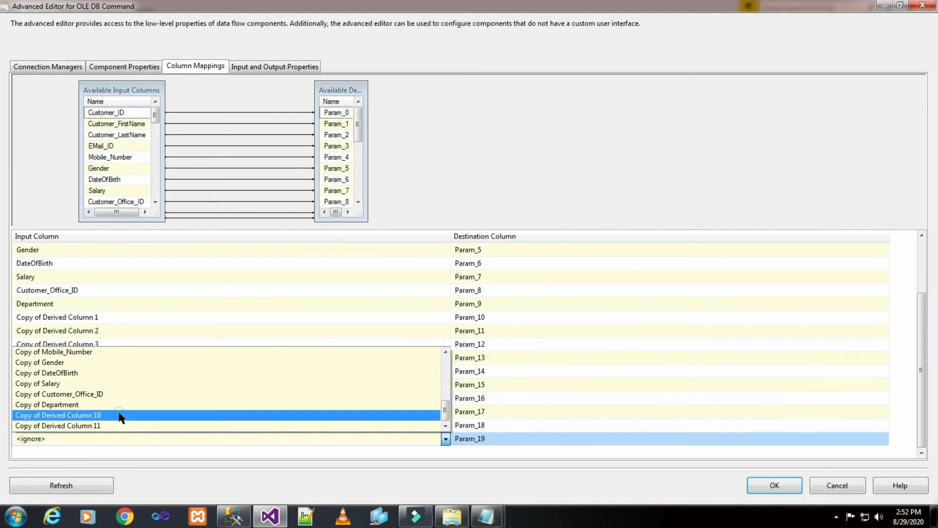
{"action": "left_click", "coordinate": [121, 416]}
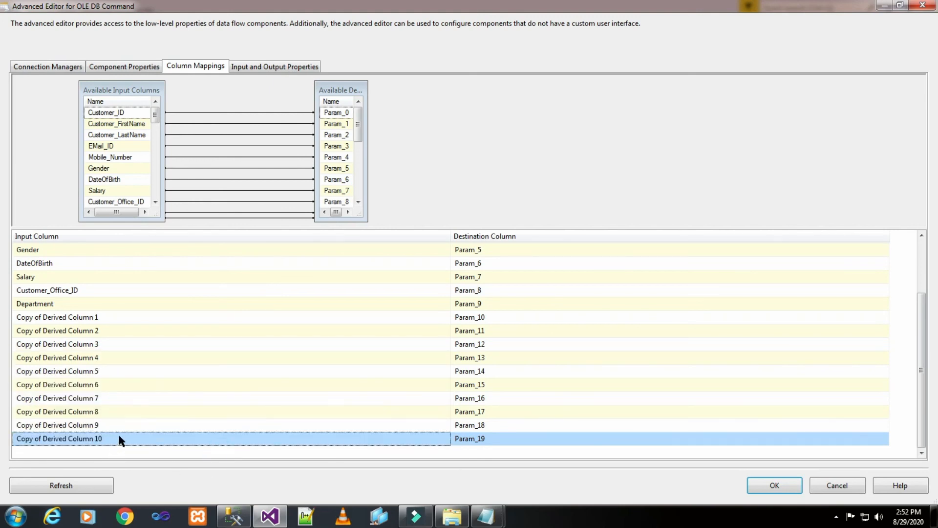
Step: Widen the available input and destination column lists in the mapping diagram and examine the links from the derived column copies to the parameters
{"action": "left_click_drag", "start_coordinate": [156, 117], "coordinate": [164, 172]}
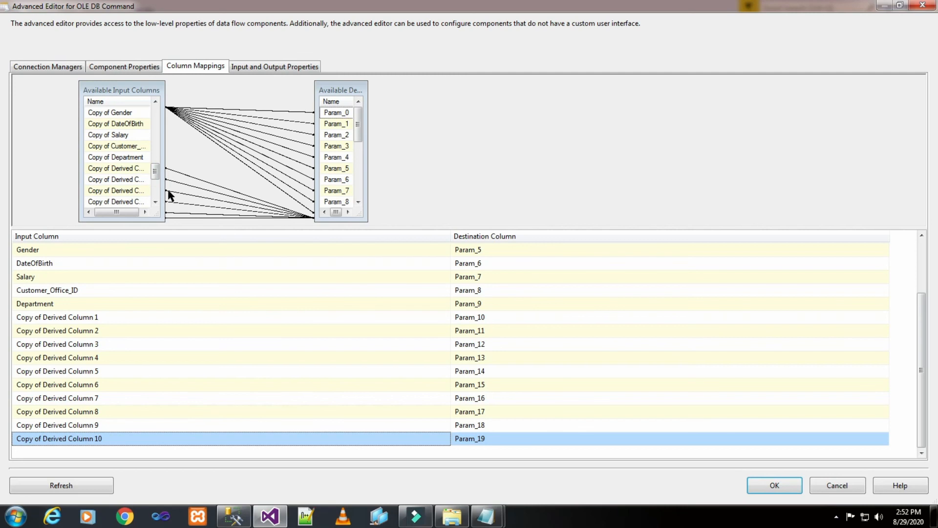
{"action": "left_click_drag", "start_coordinate": [163, 122], "coordinate": [197, 122]}
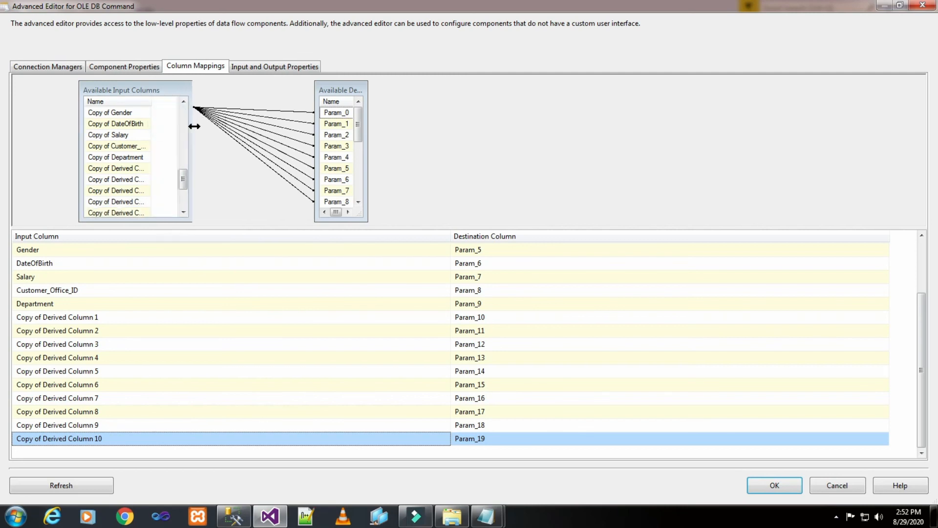
{"action": "left_click_drag", "start_coordinate": [153, 100], "coordinate": [173, 100]}
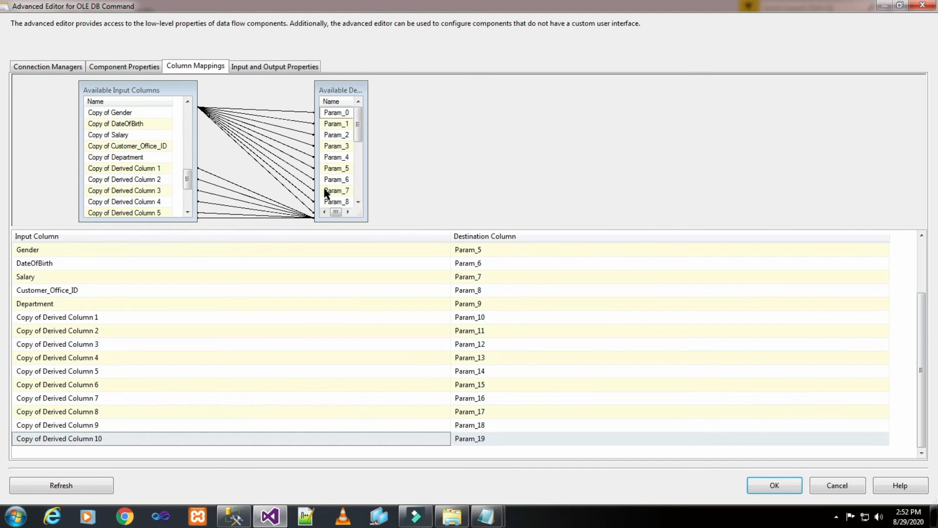
{"action": "left_click_drag", "start_coordinate": [368, 156], "coordinate": [430, 170]}
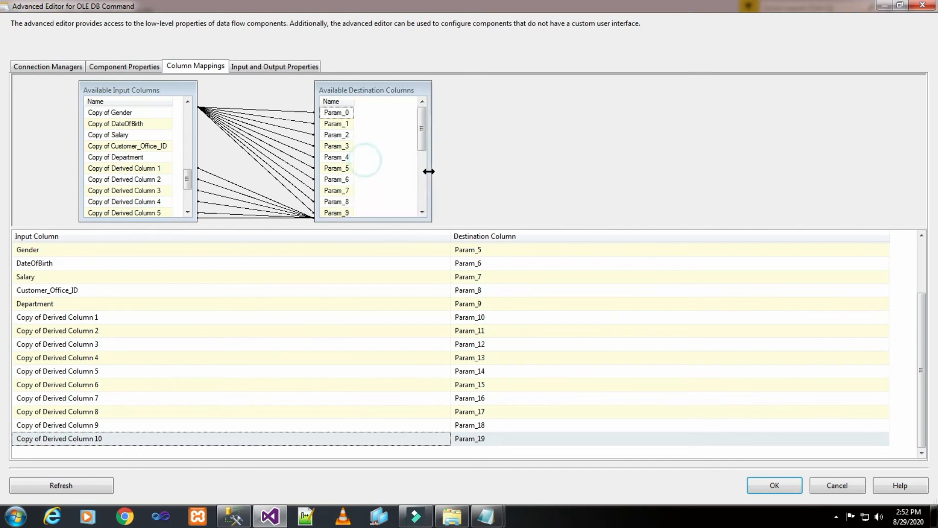
{"action": "left_click", "coordinate": [355, 98]}
{"action": "left_click", "coordinate": [355, 99]}
{"action": "left_click_drag", "start_coordinate": [420, 143], "coordinate": [427, 194]}
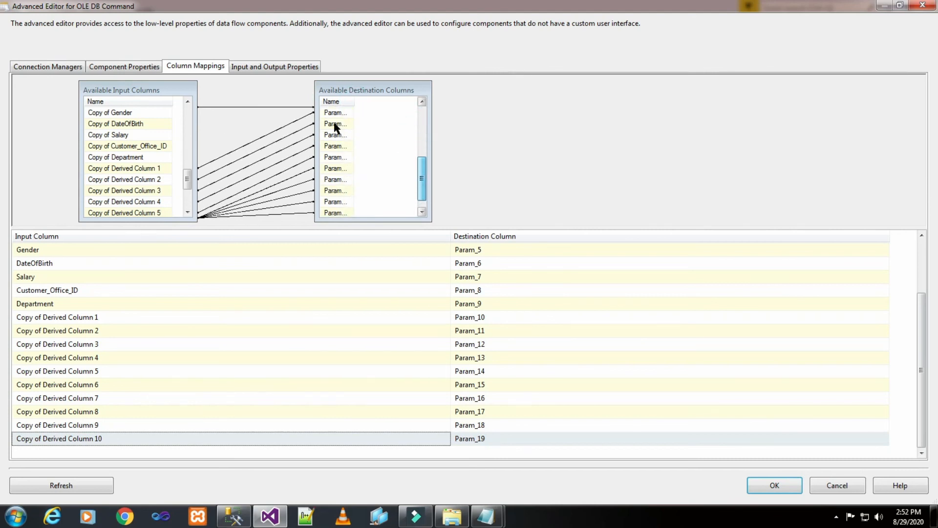
{"action": "double_click", "coordinate": [354, 101]}
{"action": "left_click_drag", "start_coordinate": [420, 174], "coordinate": [421, 199]}
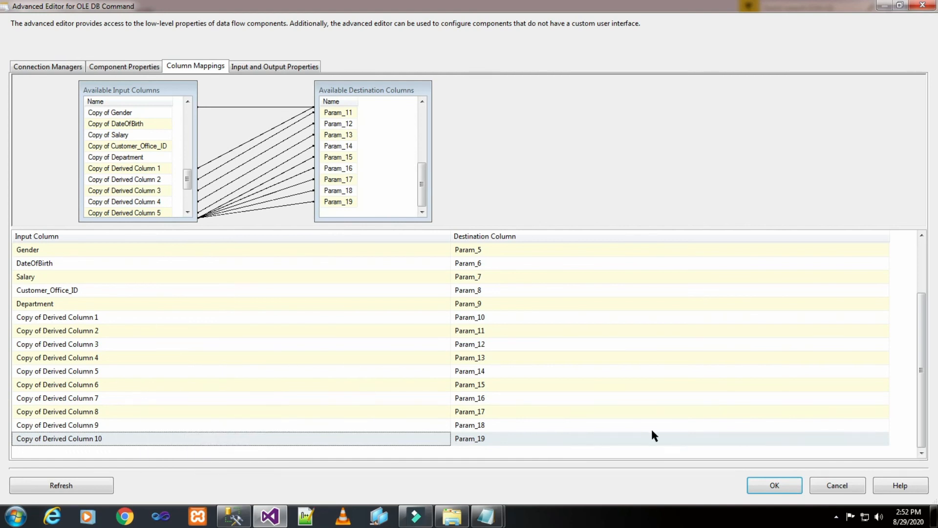
Step: Accept the OLE DB Command configuration and save the package
{"action": "left_click", "coordinate": [899, 4]}
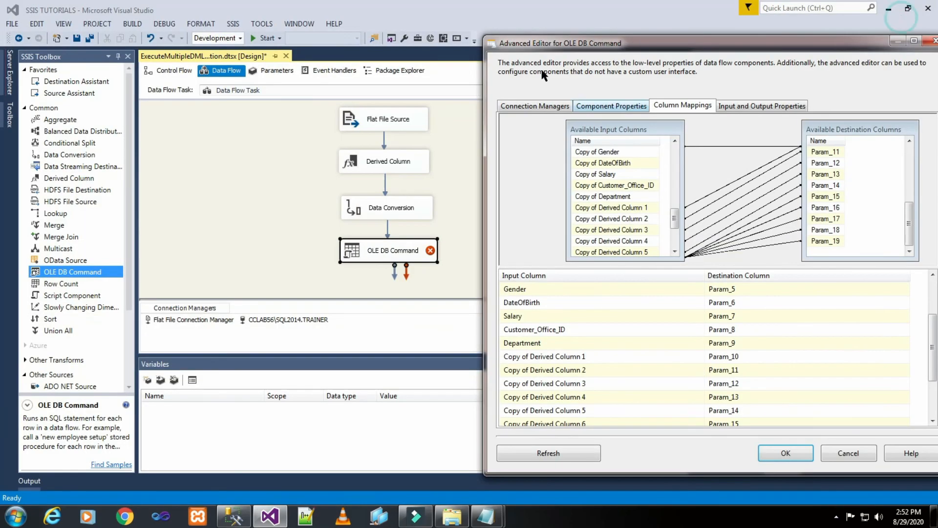
{"action": "left_click", "coordinate": [792, 454]}
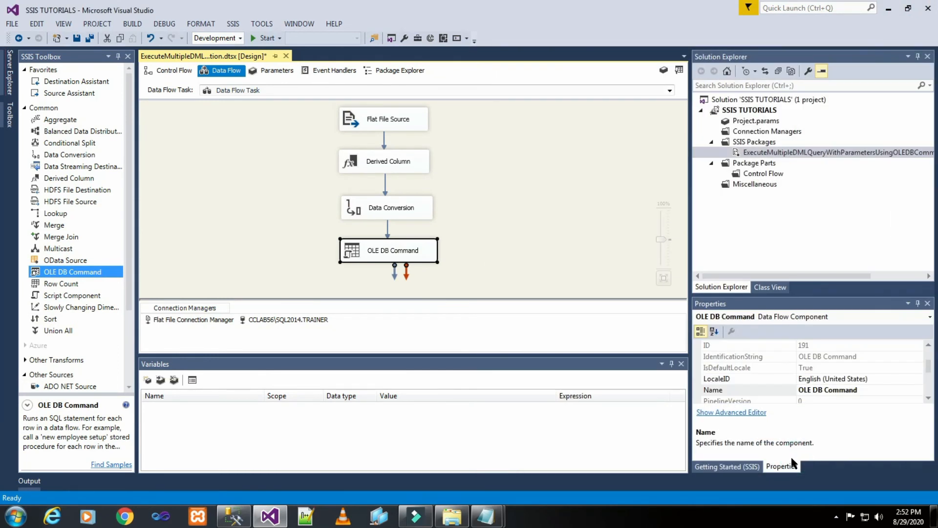
{"action": "left_click", "coordinate": [478, 232]}
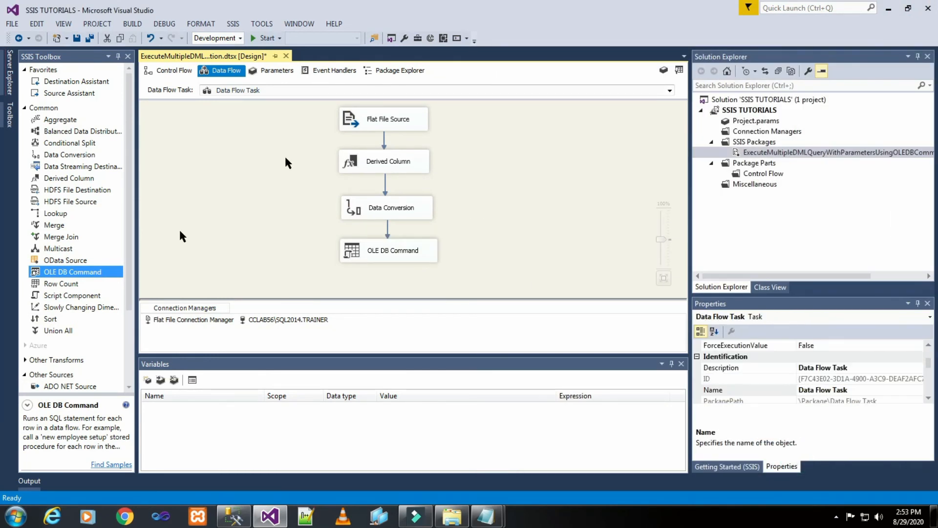
{"action": "left_click", "coordinate": [77, 39]}
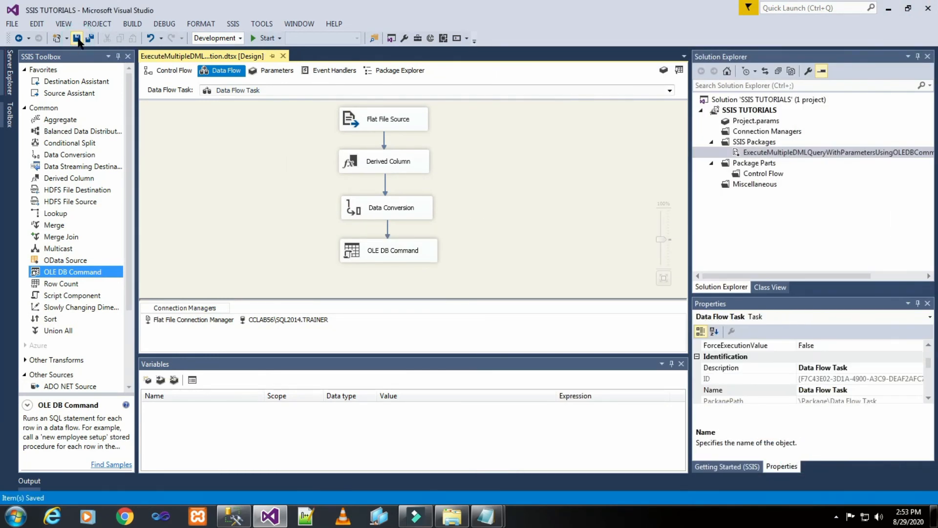
Step: Switch to SQL Server Management Studio and run the select queries on Customer_01, Customer_02 and Customer_03 to check their rows before executing the package
{"action": "left_click", "coordinate": [234, 520]}
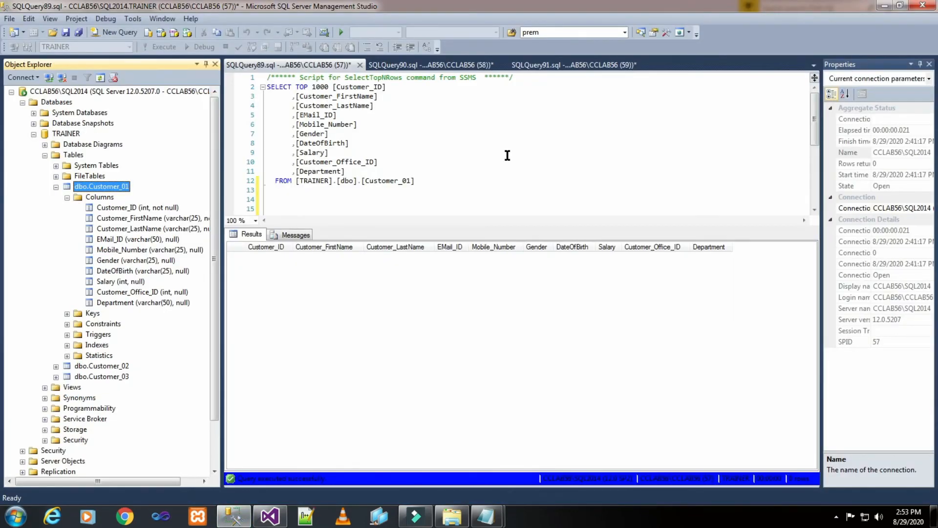
{"action": "left_click", "coordinate": [157, 46]}
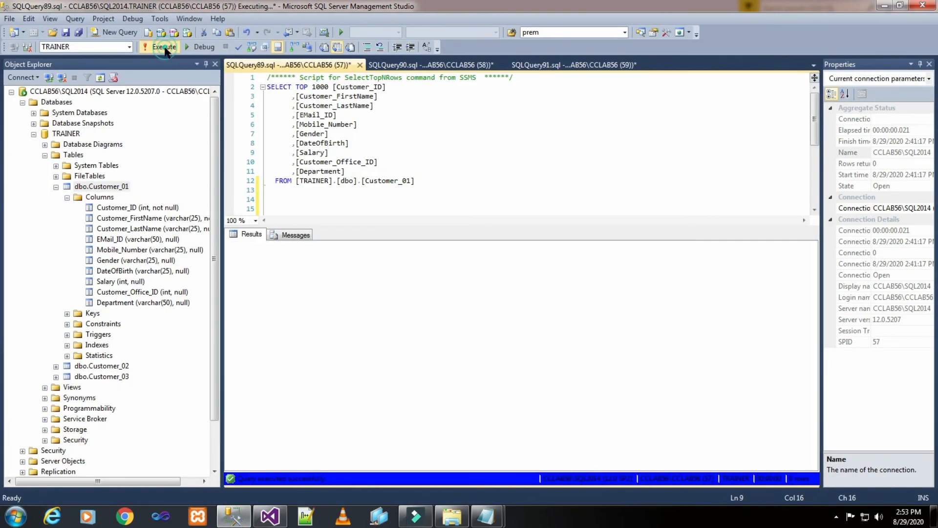
{"action": "left_click", "coordinate": [435, 65]}
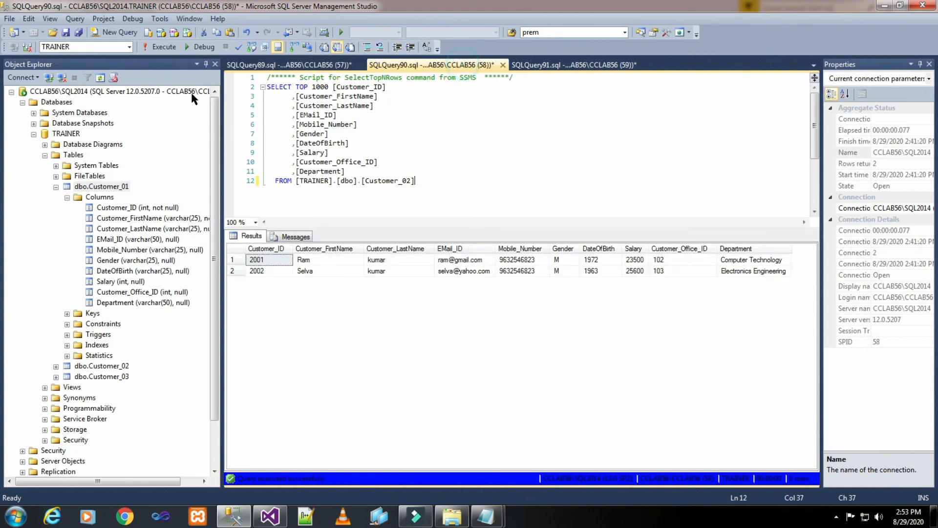
{"action": "left_click", "coordinate": [144, 49]}
{"action": "left_click", "coordinate": [538, 64]}
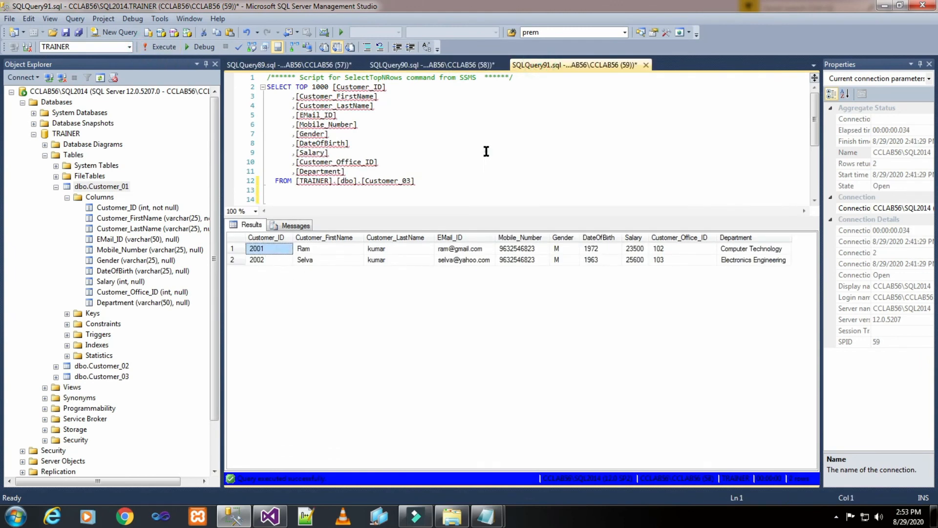
{"action": "left_click", "coordinate": [168, 45]}
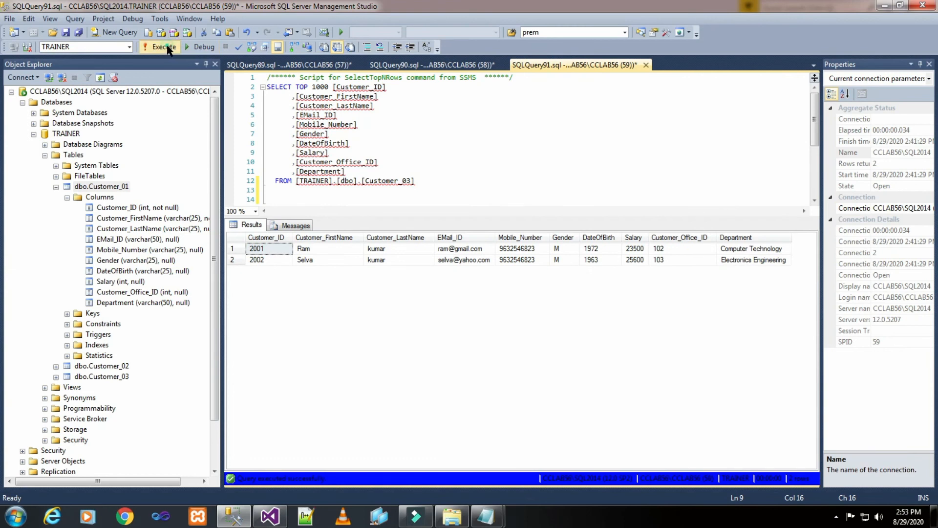
{"action": "left_click", "coordinate": [312, 249]}
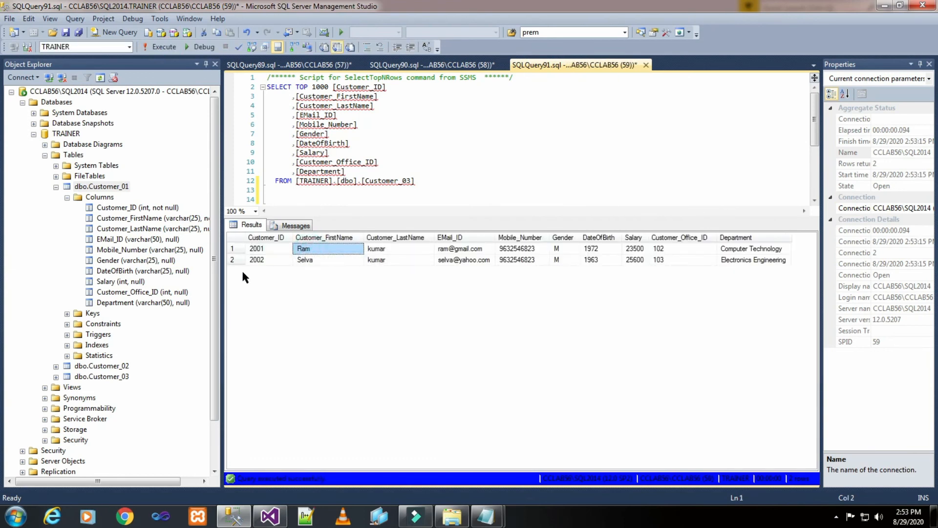
{"action": "left_click", "coordinate": [298, 65]}
Step: Switch back to Visual Studio, run the SSIS package, and stop debugging once execution completes
{"action": "left_click", "coordinate": [271, 515]}
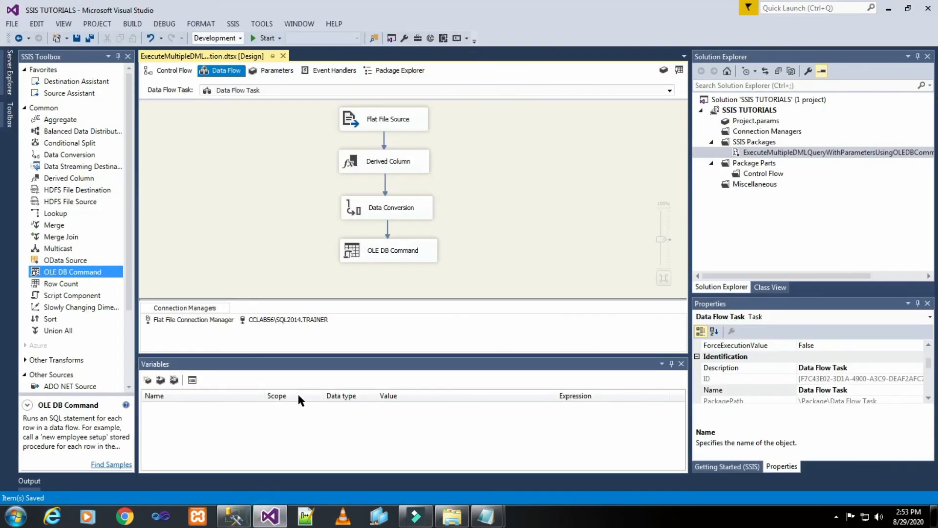
{"action": "left_click", "coordinate": [252, 38]}
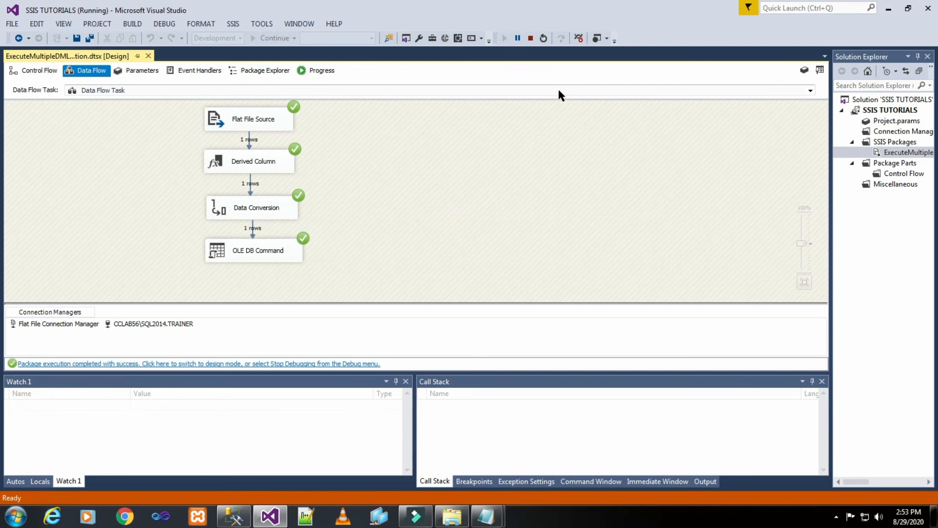
{"action": "left_click", "coordinate": [530, 39]}
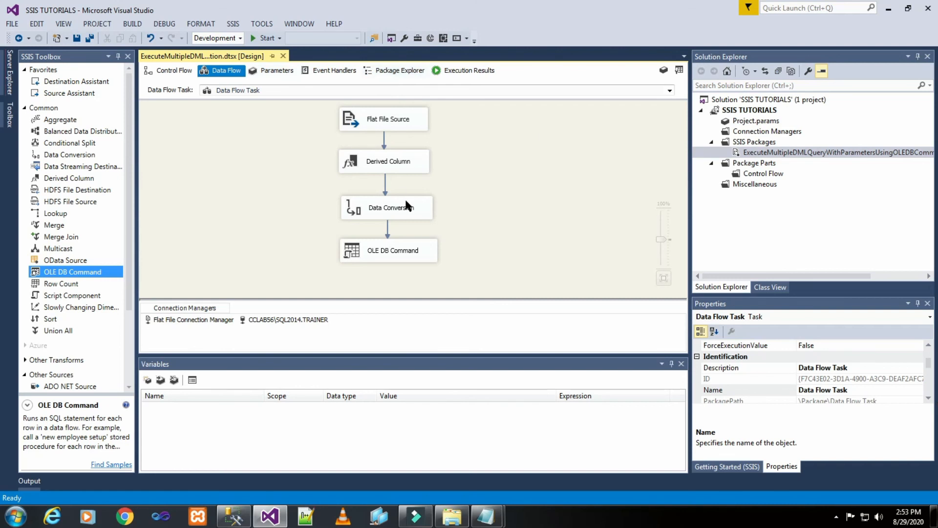
Step: Switch to SQL Server Management Studio and rerun the select queries on Customer_01, Customer_02 and Customer_03 to check the package's changes
{"action": "left_click", "coordinate": [234, 516]}
{"action": "left_click", "coordinate": [461, 169]}
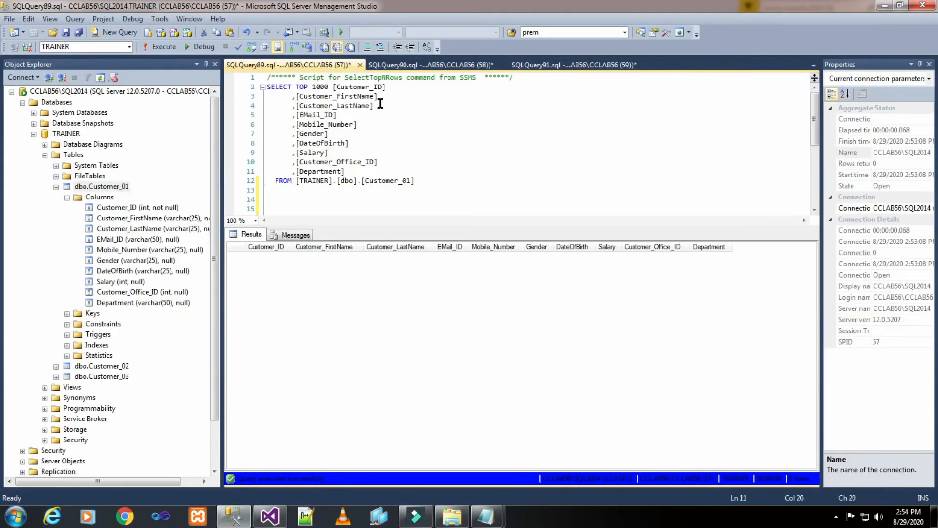
{"action": "left_click", "coordinate": [162, 48]}
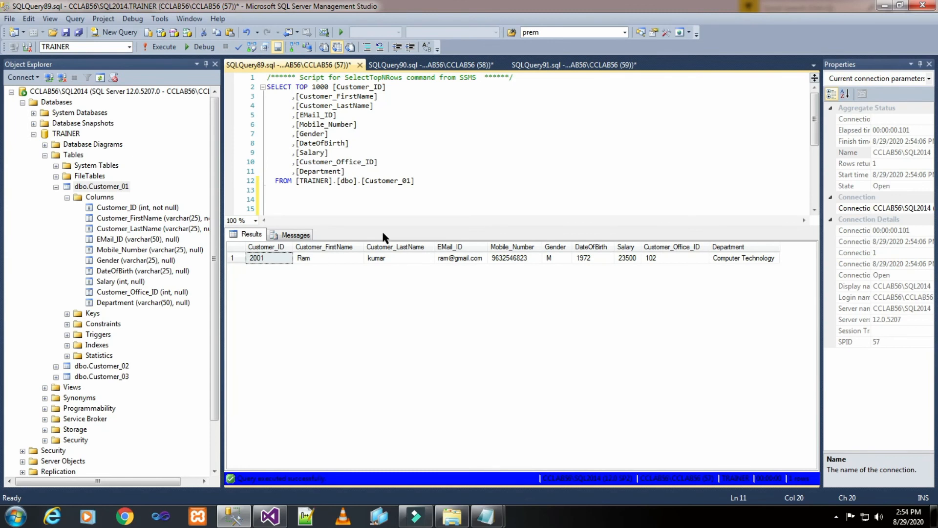
{"action": "left_click", "coordinate": [403, 67]}
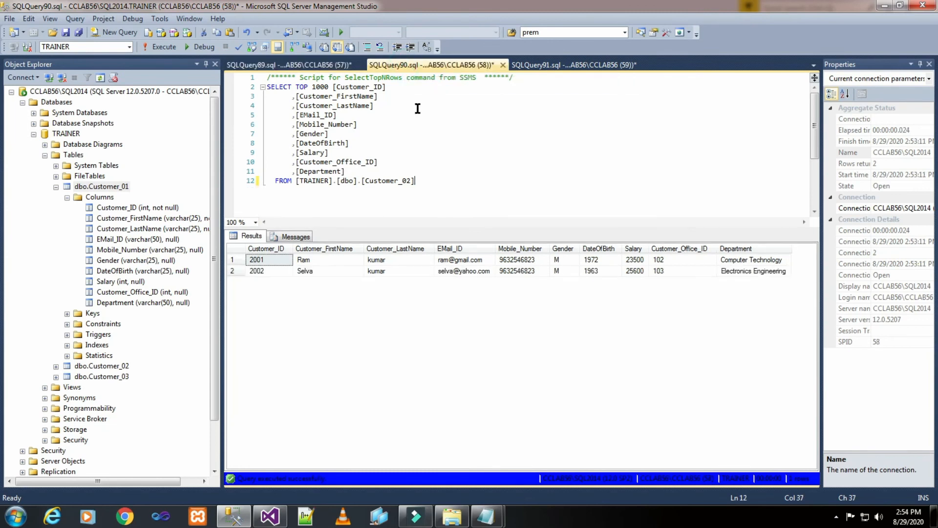
{"action": "left_click", "coordinate": [160, 47]}
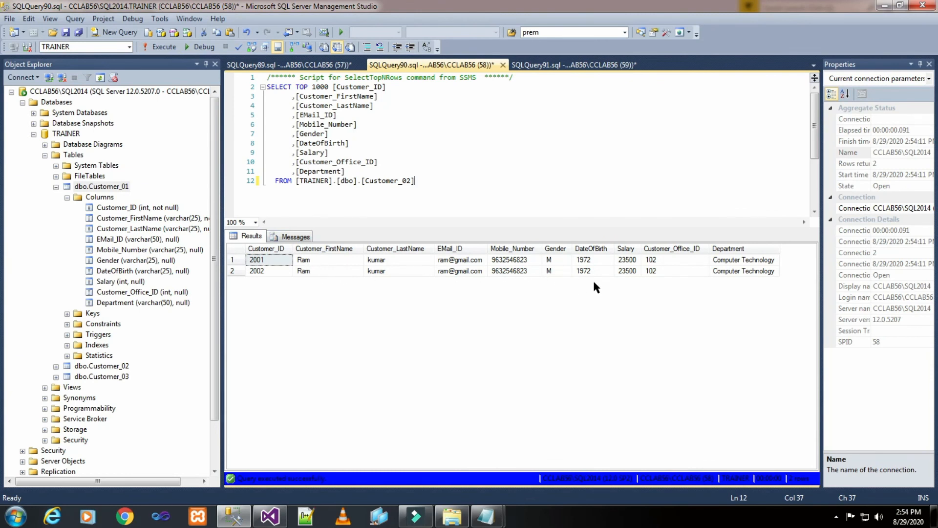
{"action": "left_click", "coordinate": [574, 65]}
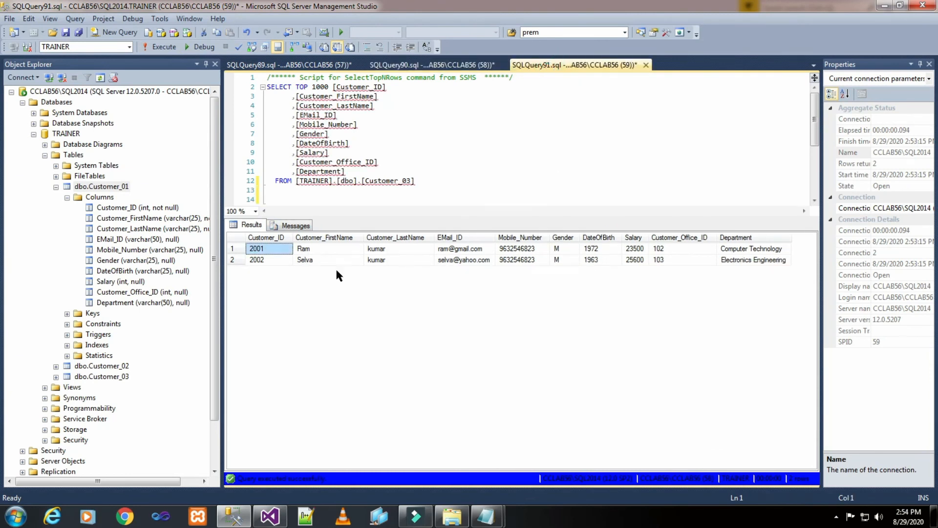
{"action": "left_click", "coordinate": [160, 46]}
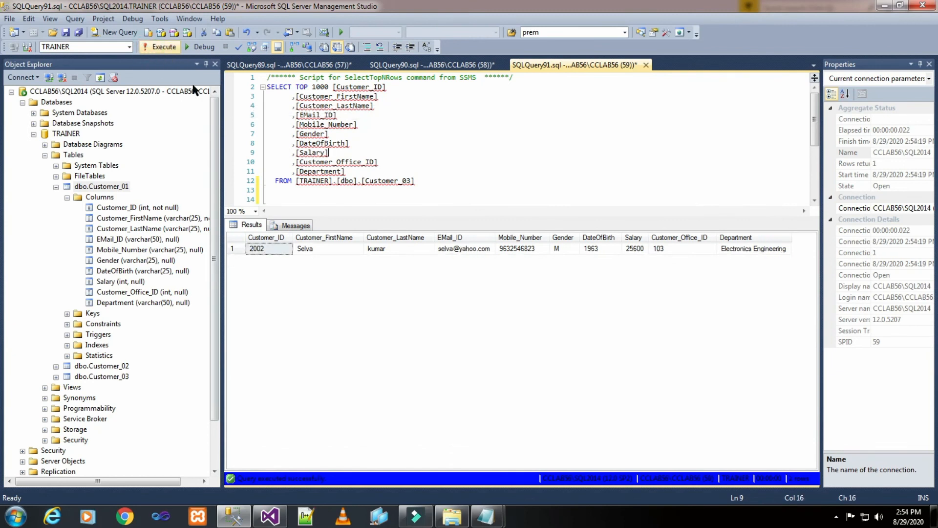